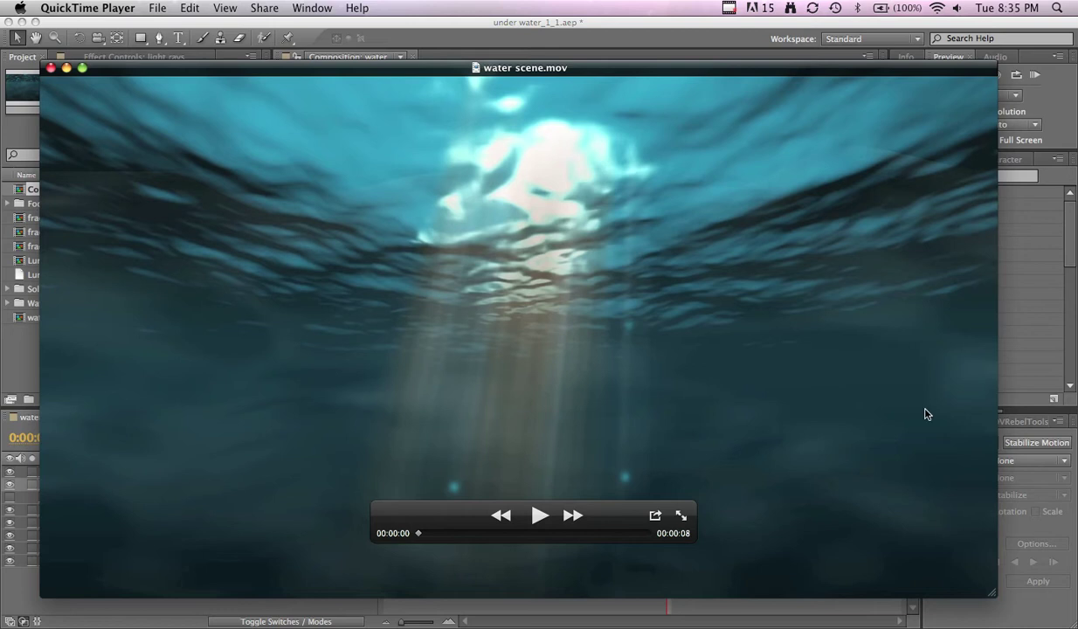
# Step: Resize the QuickTime window, play water scene.mov, scrub to its start and to about 3 seconds, then close it
pyautogui.moveTo(992, 592); pyautogui.dragTo(724, 441)
pyautogui.moveTo(627, 75); pyautogui.dragTo(806, 78)
pyautogui.click(576, 383)
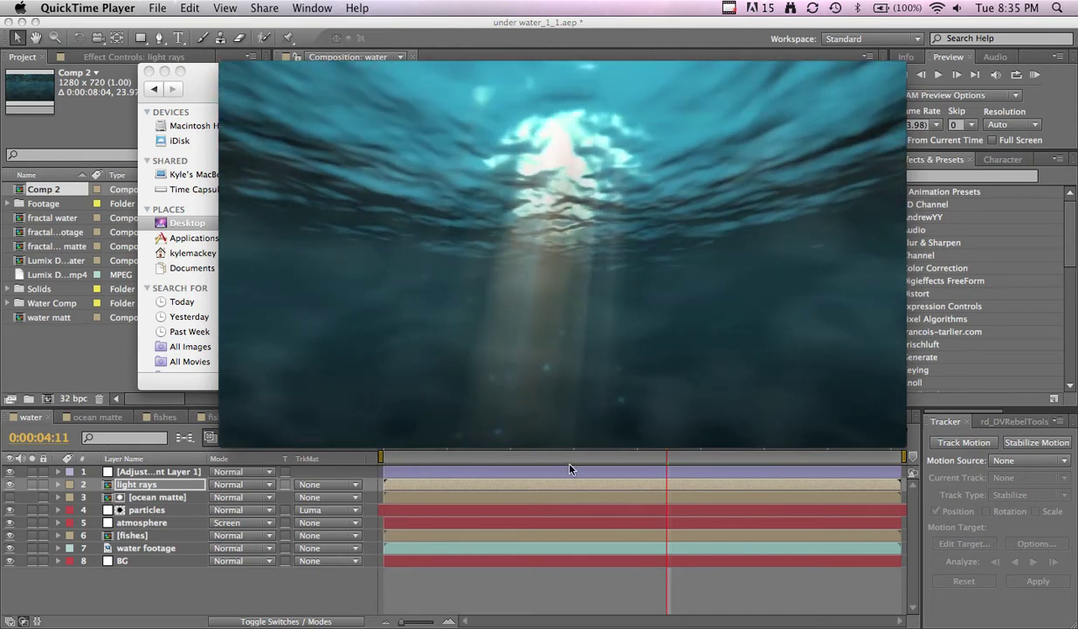
pyautogui.moveTo(515, 401)
pyautogui.mouseDown()
pyautogui.moveTo(449, 400)
pyautogui.moveTo(517, 401)
pyautogui.mouseUp()
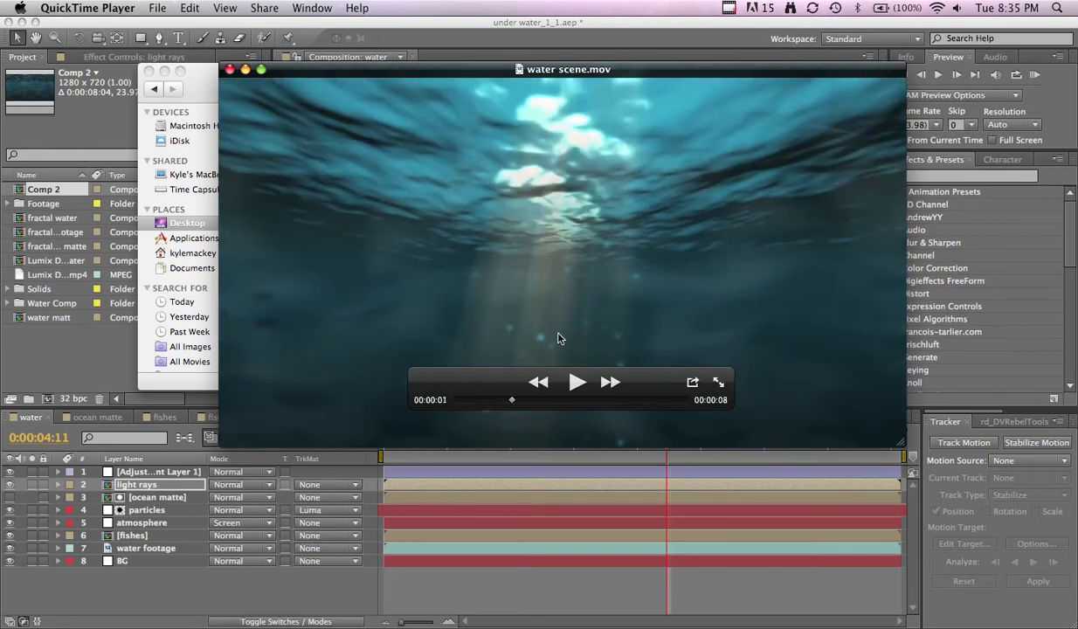
pyautogui.moveTo(513, 404); pyautogui.dragTo(593, 408)
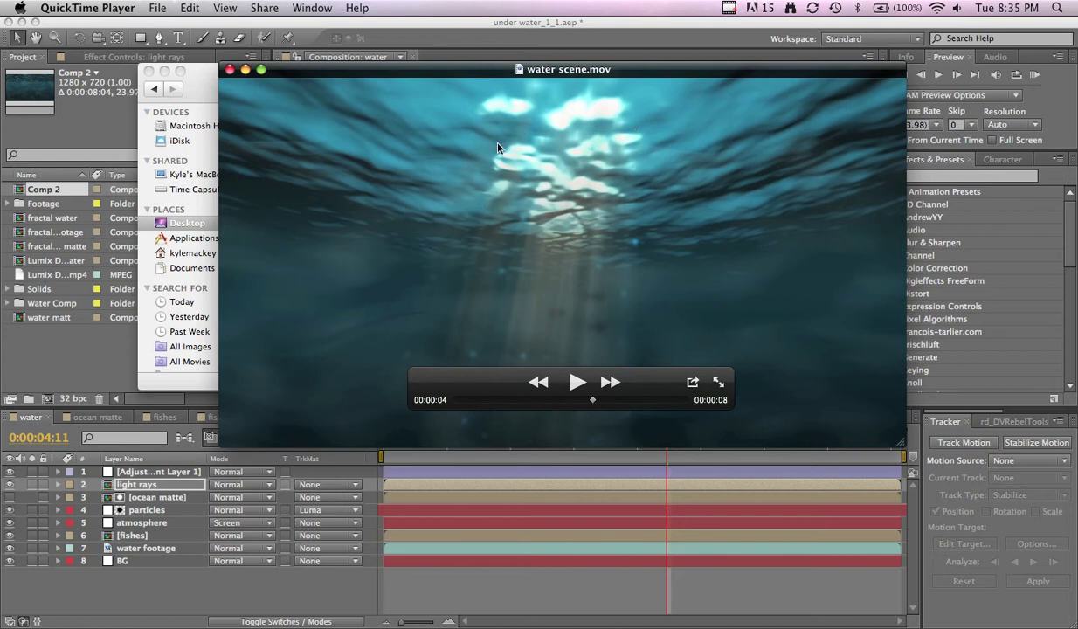
pyautogui.press('super+q')
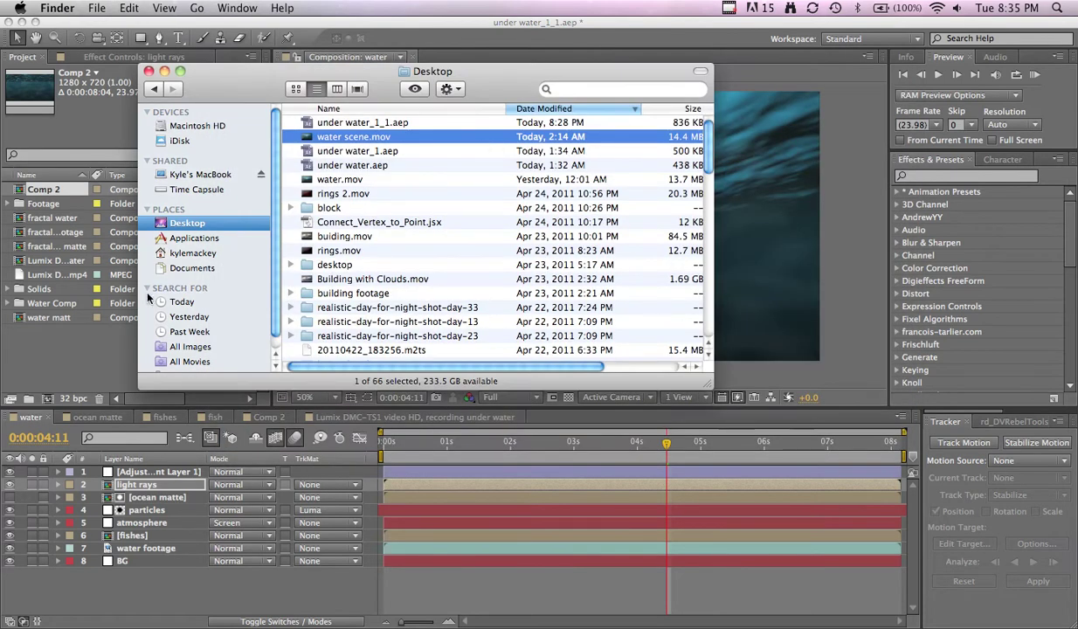
# Step: Bring After Effects to the front, showing the under water_1_1.aep water composition
pyautogui.click(100, 336)
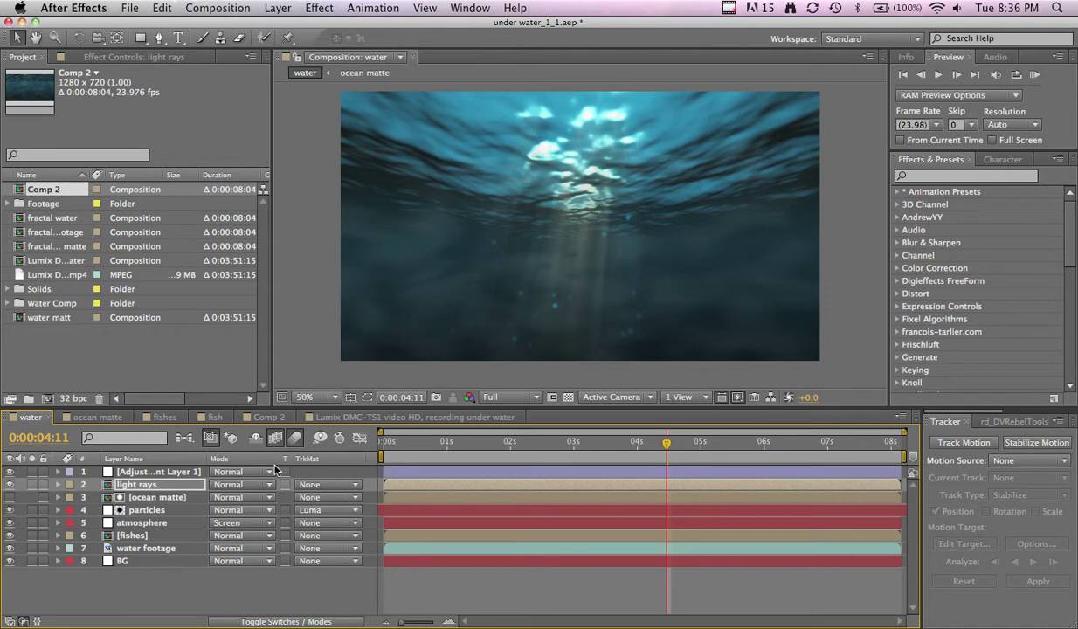
# Step: In Firefox, play, pause and scrub back through the Vimeo Ocean Water Effect presentation
pyautogui.click(255, 620)
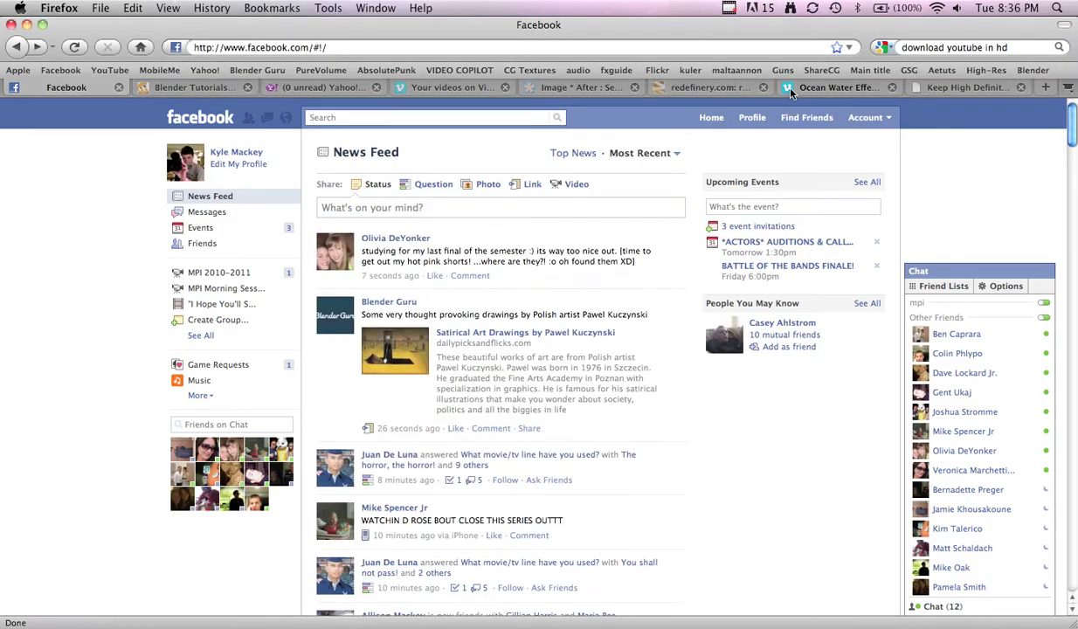
pyautogui.click(790, 90)
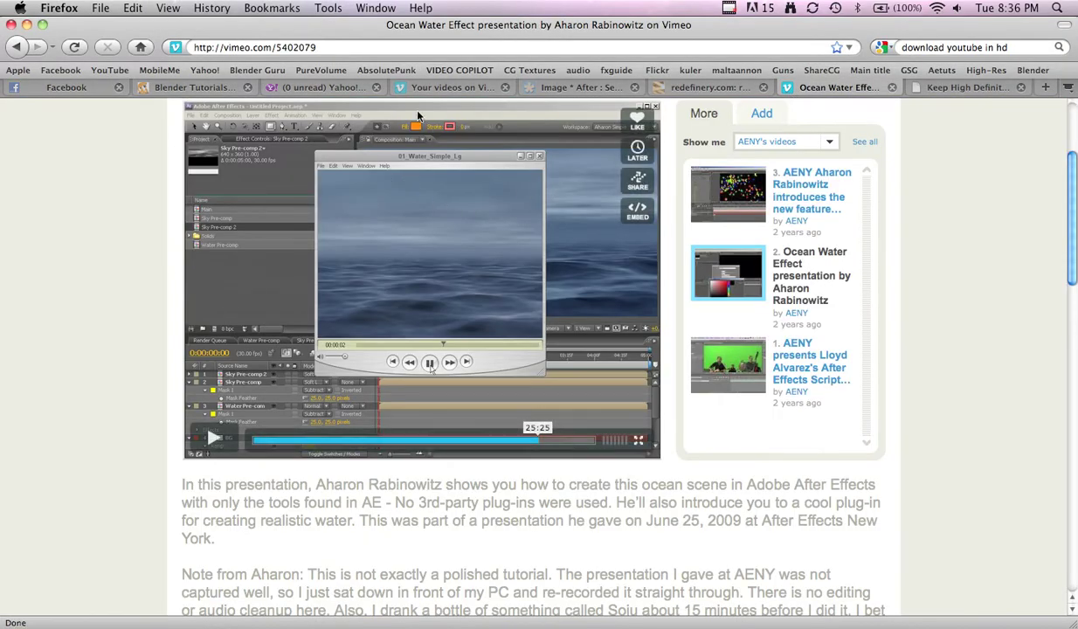
pyautogui.click(347, 455)
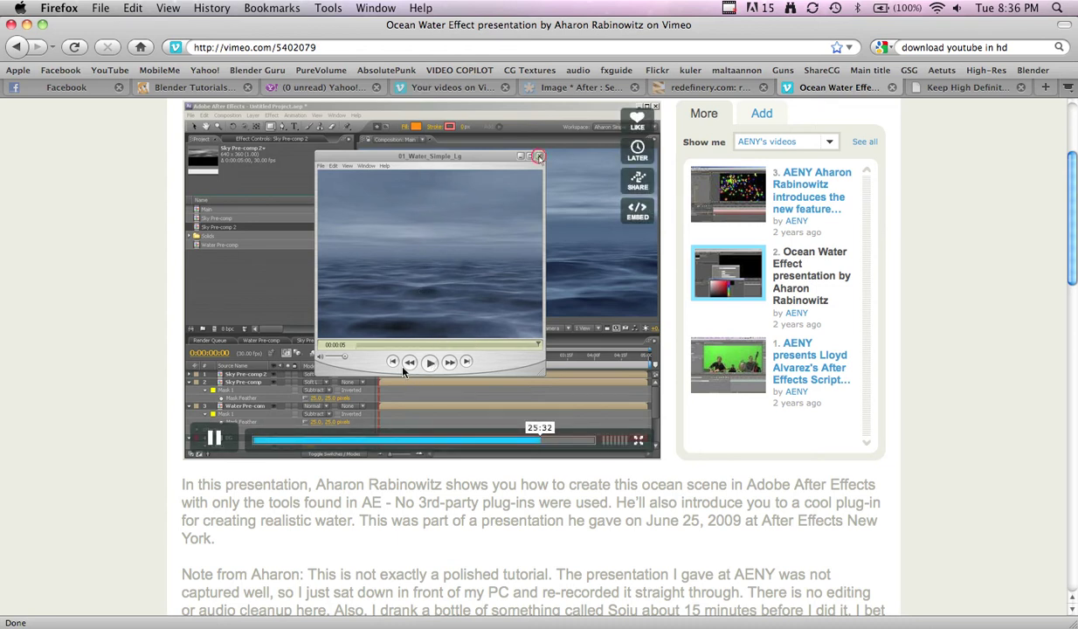
pyautogui.click(194, 438)
pyautogui.moveTo(536, 446)
pyautogui.mouseDown()
pyautogui.moveTo(511, 444)
pyautogui.moveTo(535, 443)
pyautogui.mouseUp()
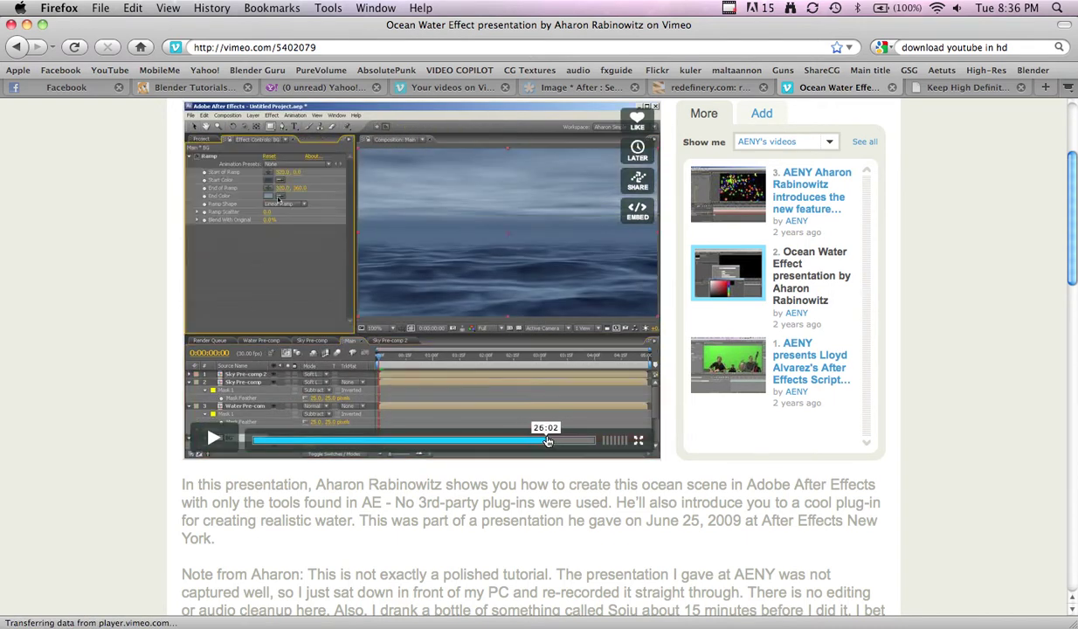
# Step: Check the KeepHD downloader page, then open the Lumix underwater recording comp in After Effects
pyautogui.click(909, 87)
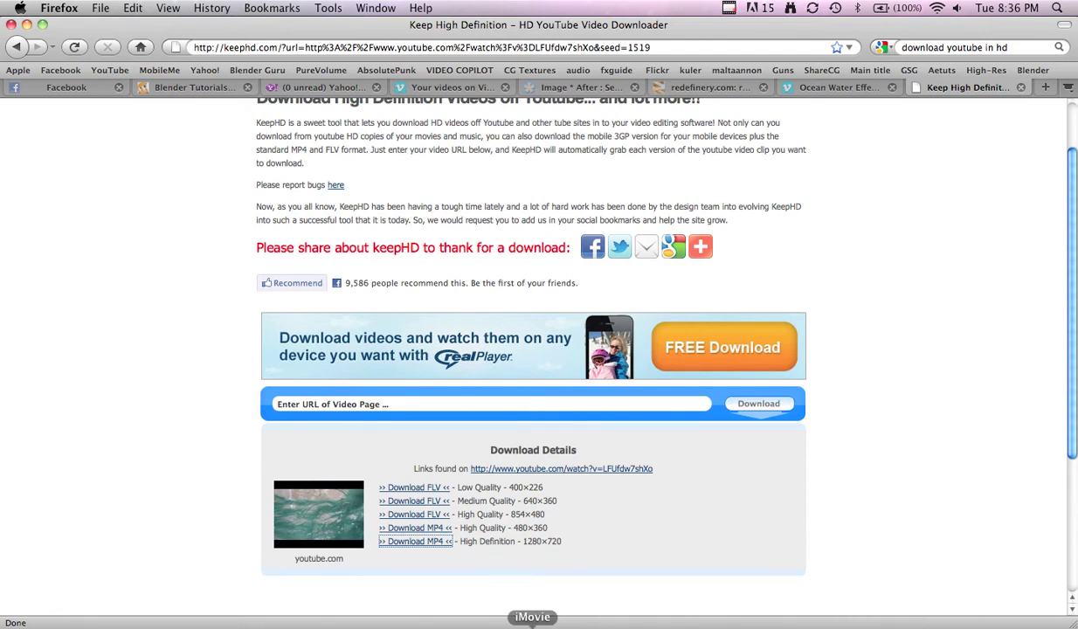
pyautogui.click(993, 622)
pyautogui.click(441, 418)
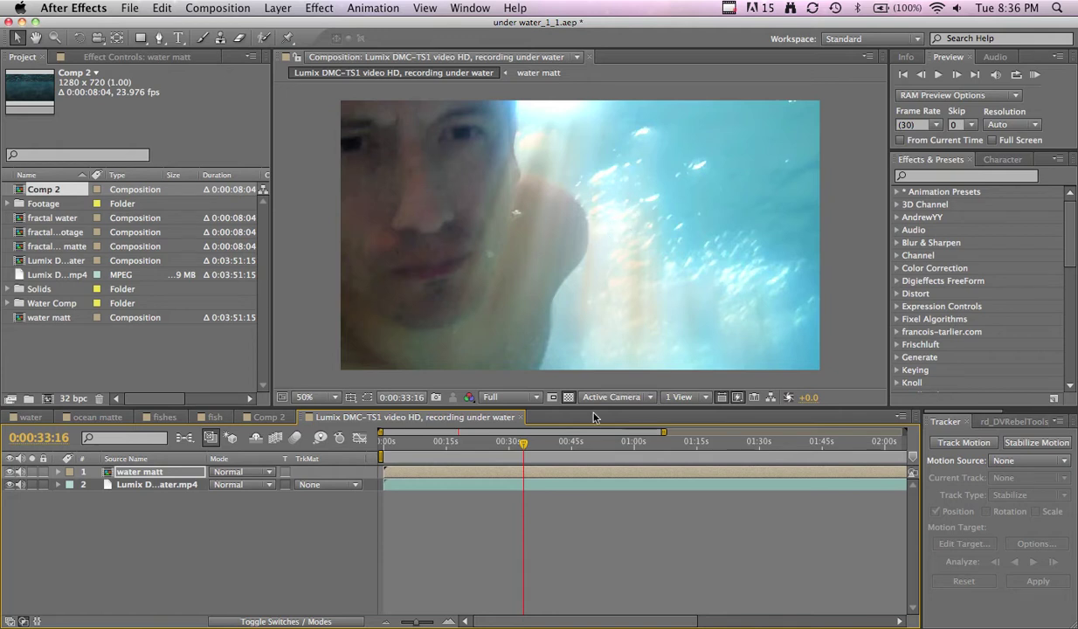
# Step: Scrub the Lumix recording to around 32 seconds and preview it playing
pyautogui.moveTo(522, 443); pyautogui.dragTo(452, 444)
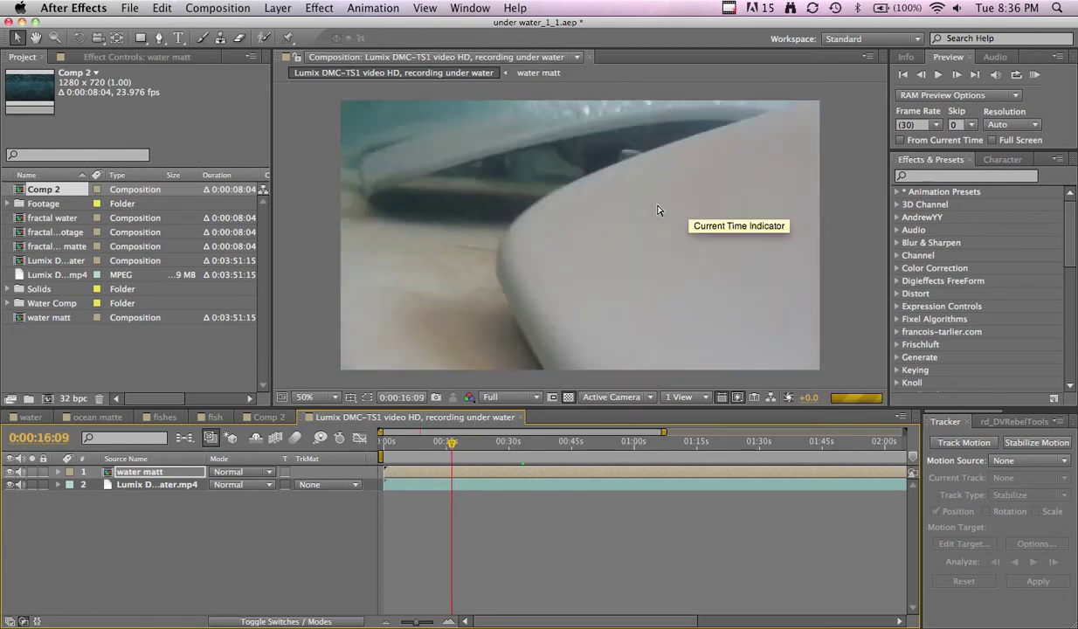
pyautogui.click(522, 447)
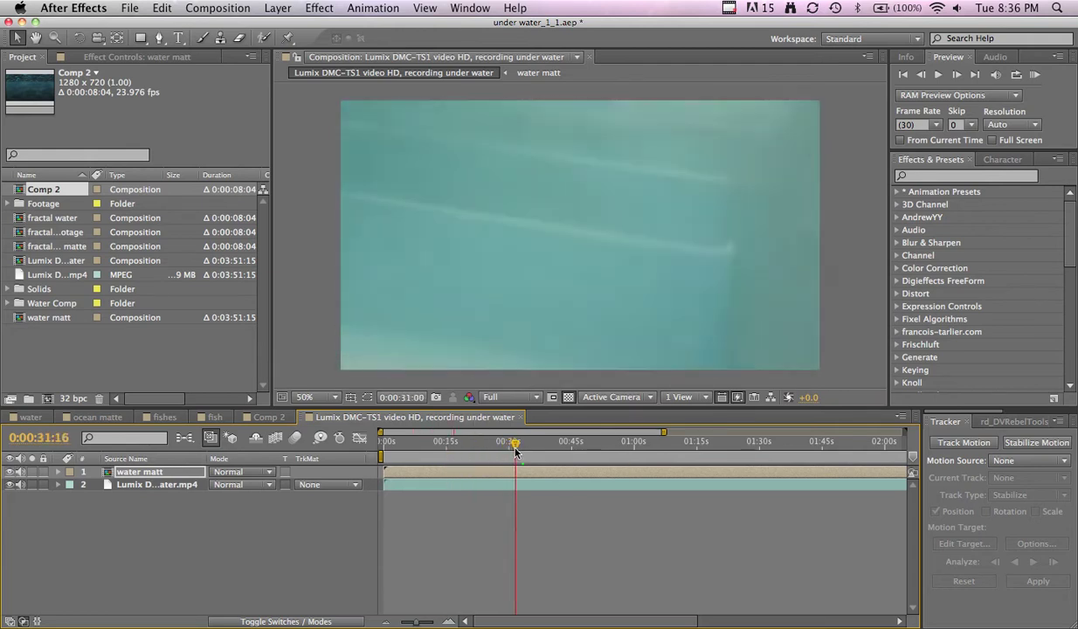
pyautogui.press('space')
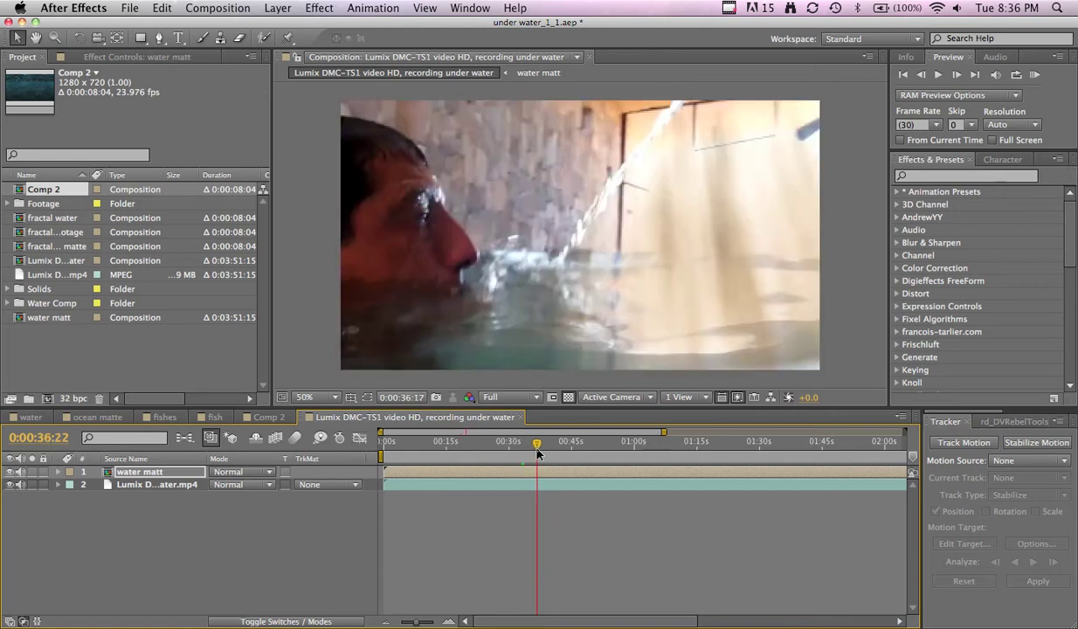
# Step: Switch to Comp 2 and scrub its fractal water surface from 0:00:02:09 to 3 seconds
pyautogui.click(286, 418)
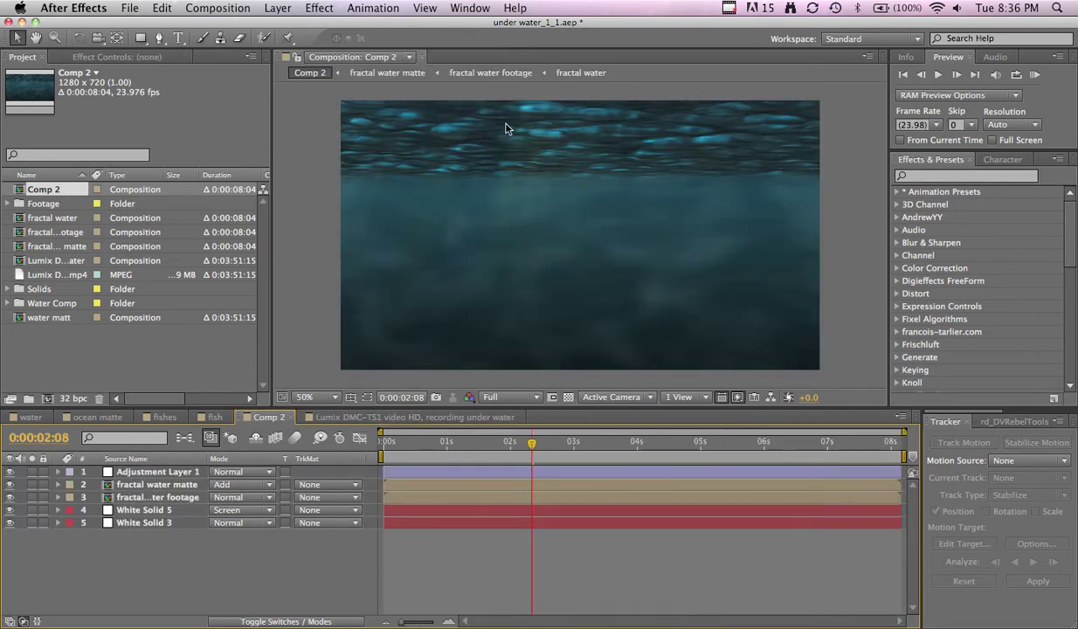
pyautogui.click(534, 445)
pyautogui.moveTo(537, 449); pyautogui.dragTo(577, 451)
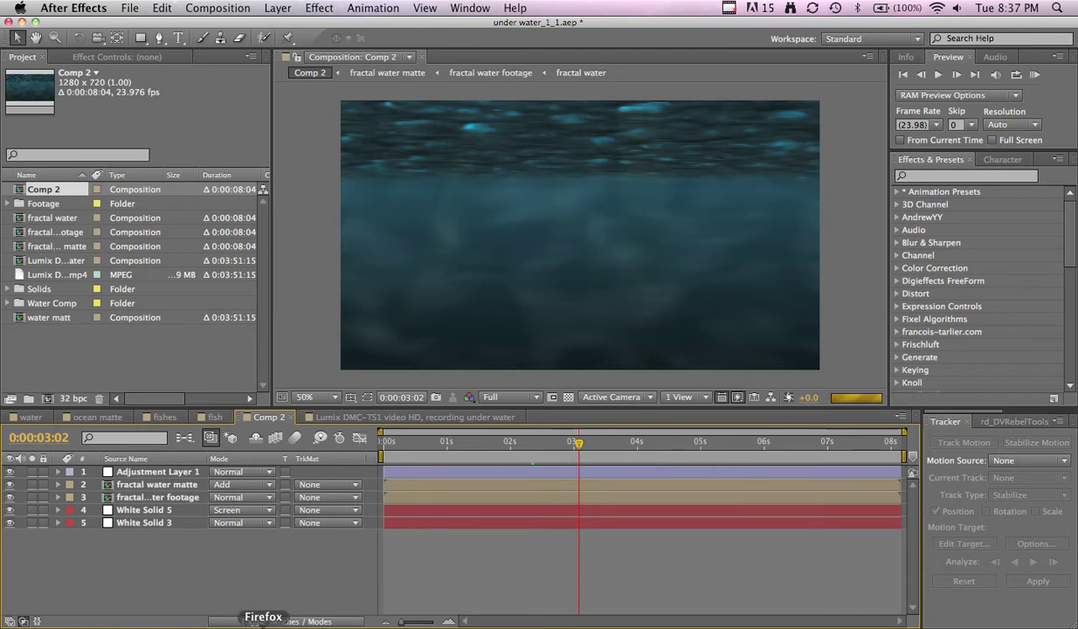
# Step: Go back to the Vimeo ocean water presentation in Firefox and skim back through it
pyautogui.click(263, 625)
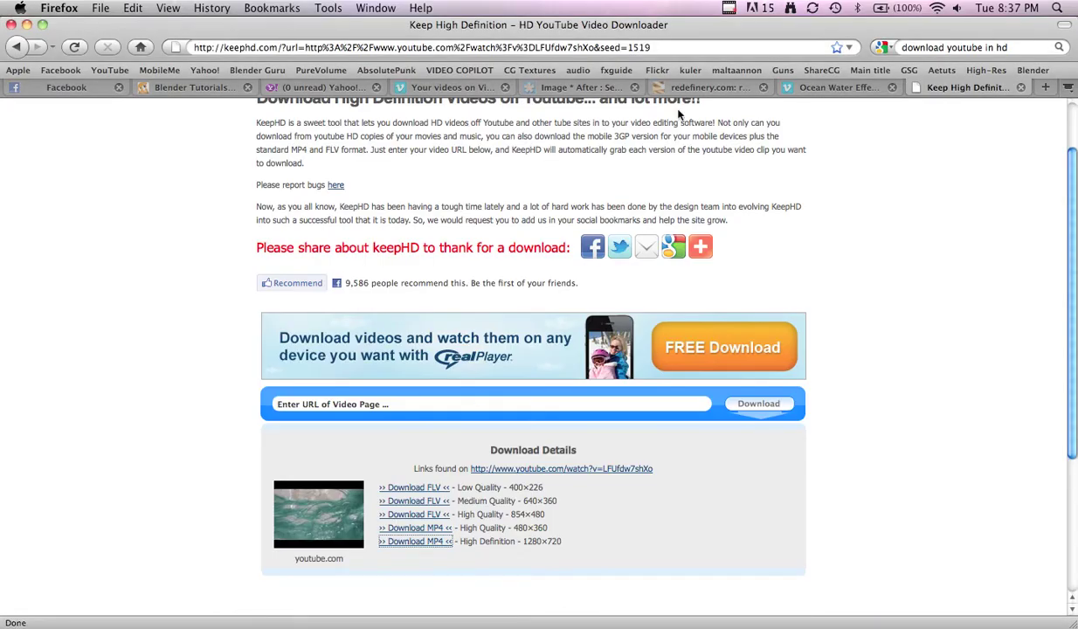
pyautogui.click(811, 86)
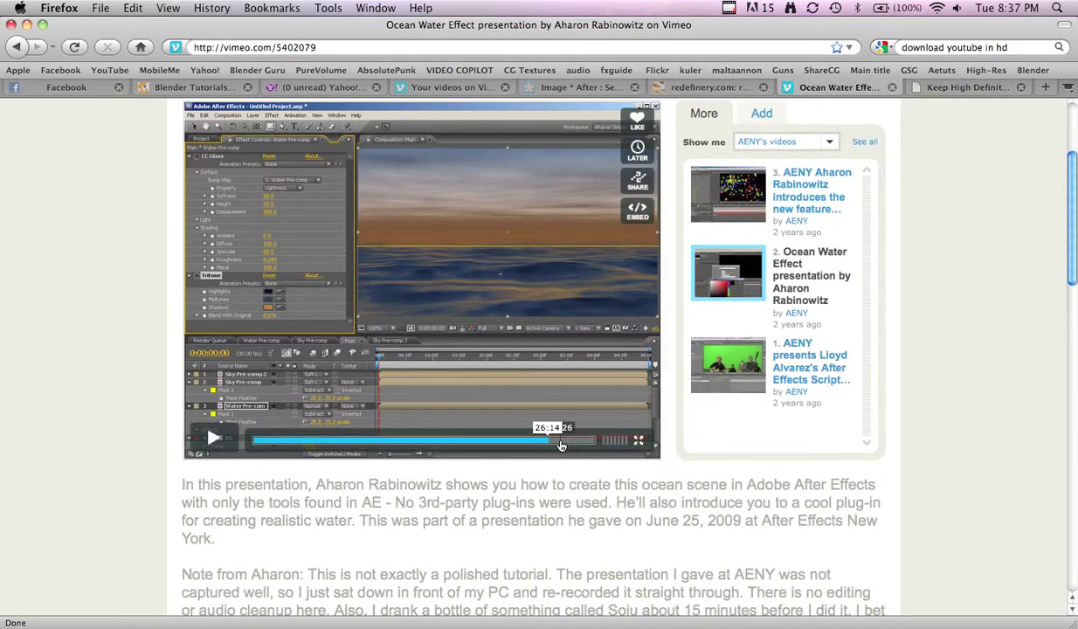
pyautogui.moveTo(541, 443); pyautogui.dragTo(539, 444)
# Step: Back in After Effects, close the Lumix recording and Comp 2 timelines
pyautogui.press('super+Tab')
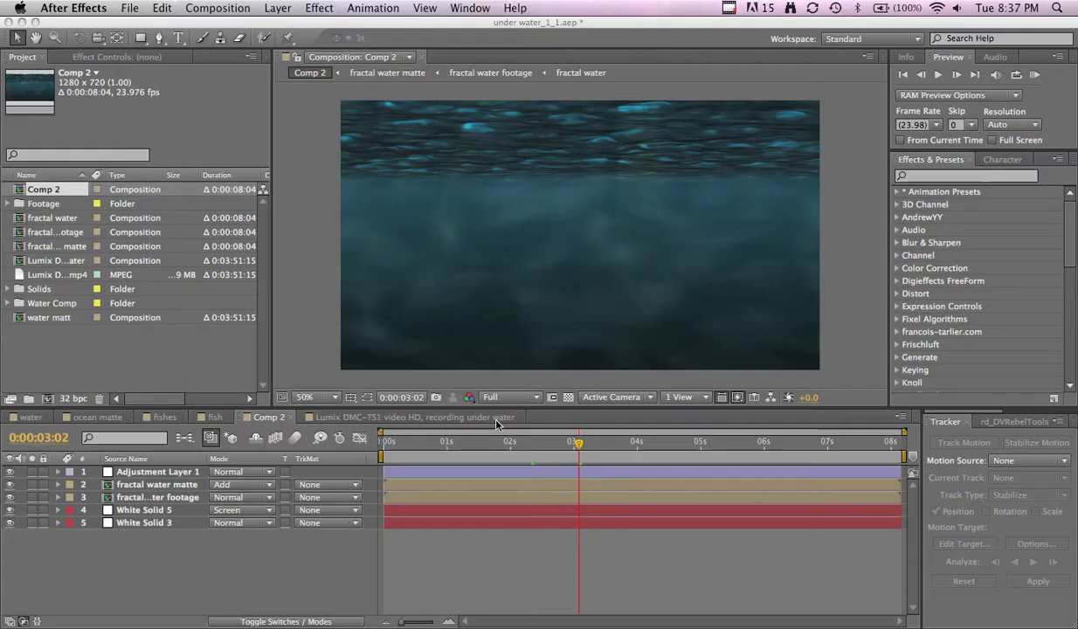
pyautogui.click(405, 418)
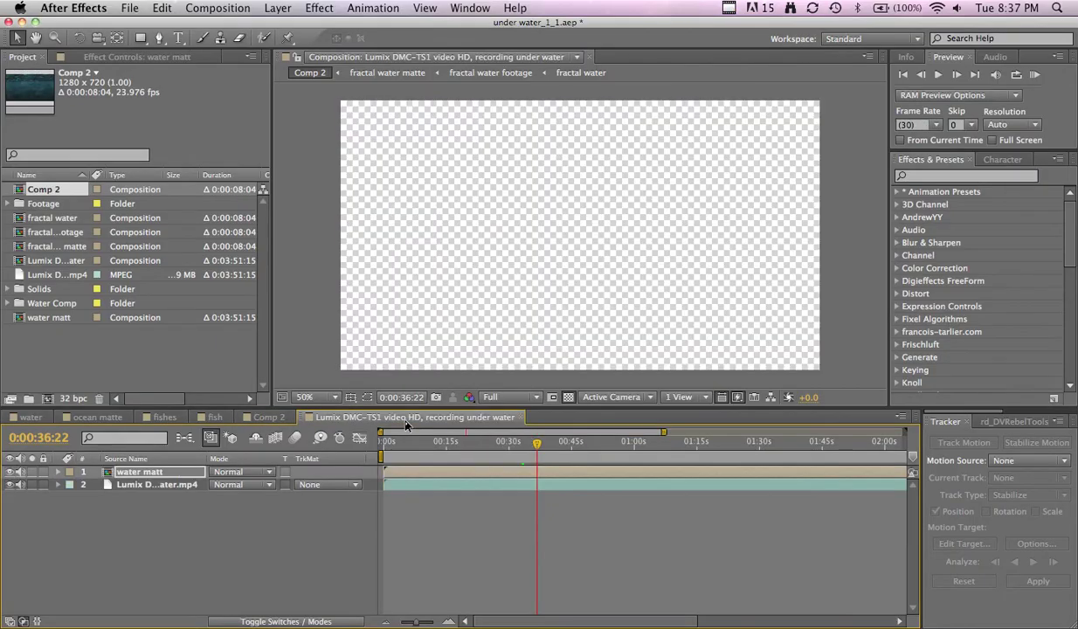
pyautogui.click(521, 418)
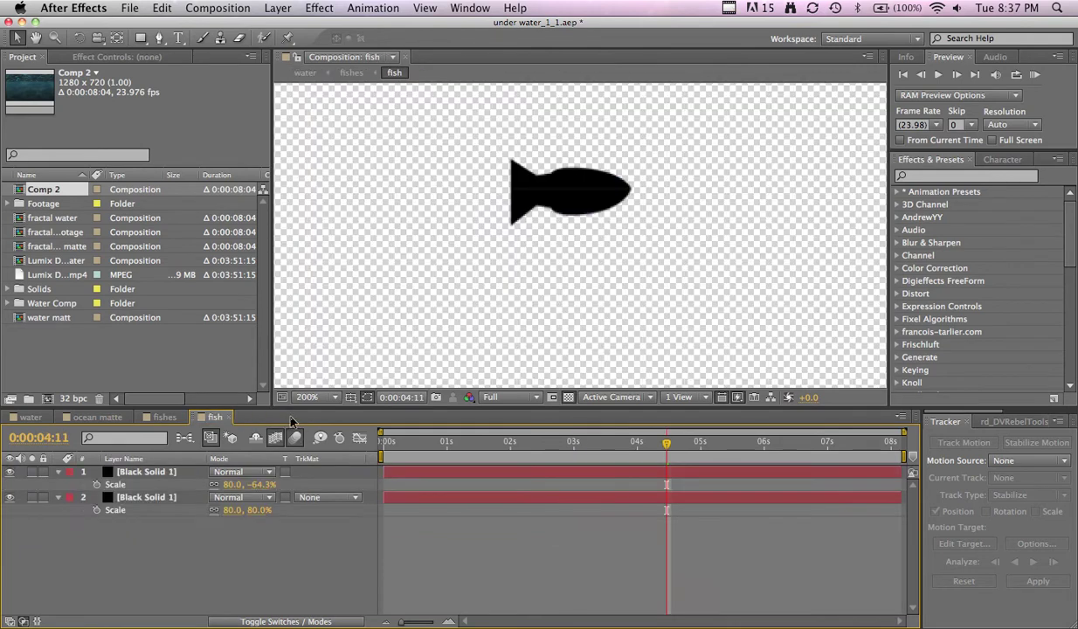
pyautogui.click(287, 417)
# Step: Return to the water composition at 0:00:02:08 and select the fractal water project item
pyautogui.click(41, 419)
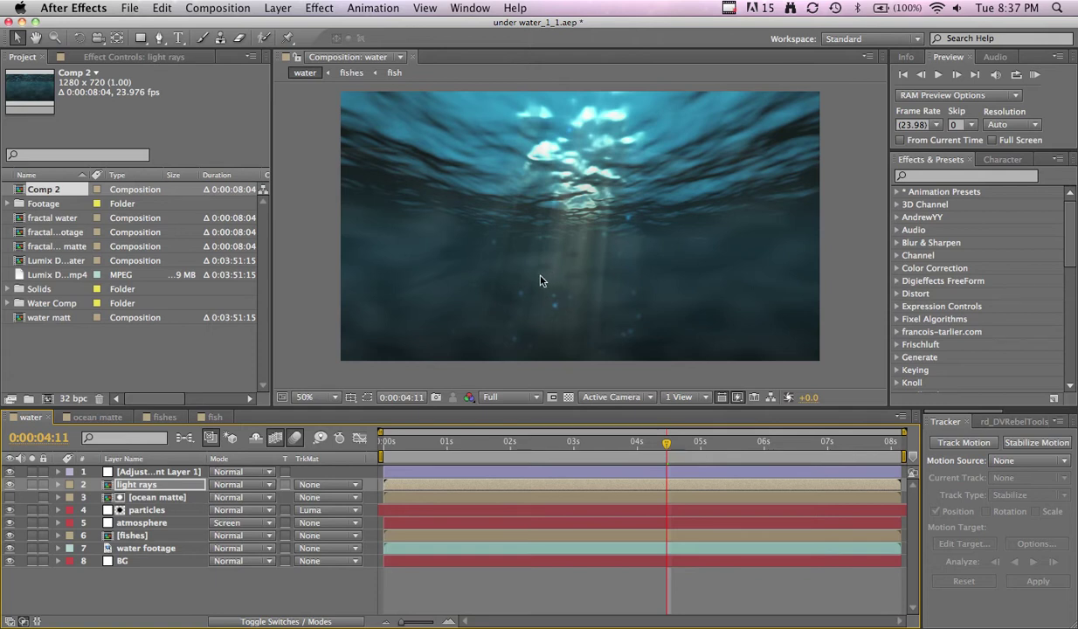
pyautogui.moveTo(472, 443); pyautogui.dragTo(532, 450)
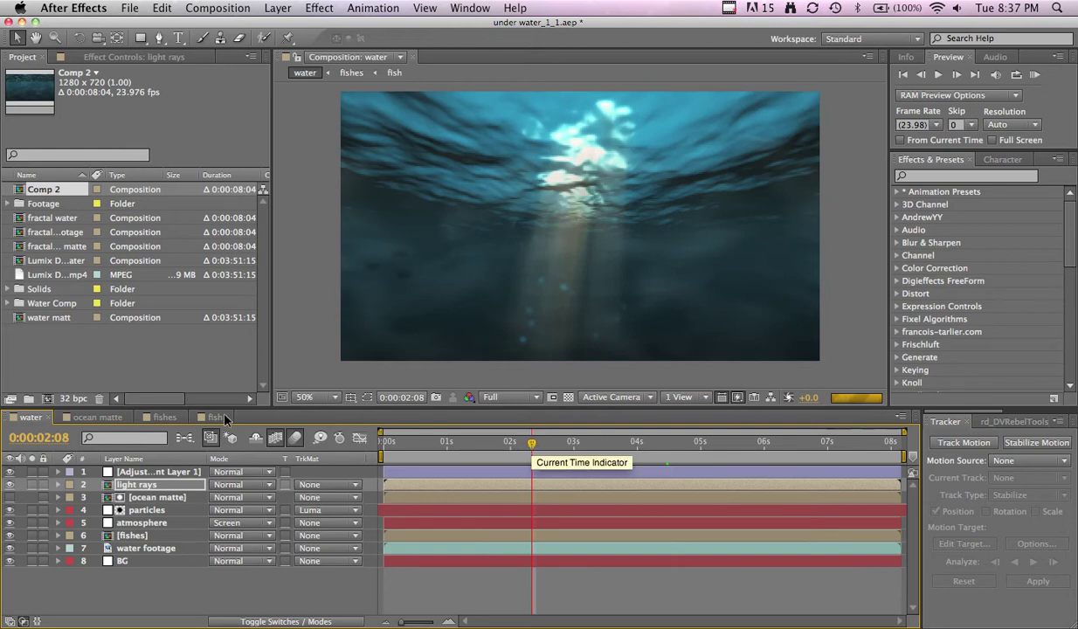
pyautogui.click(31, 222)
# Step: Delete the fractal water and Lumix items and the water matt composition from the project
pyautogui.keyDown('shift'); pyautogui.click(49, 260); pyautogui.keyUp('shift')
pyautogui.keyDown('shift'); pyautogui.click(49, 276); pyautogui.keyUp('shift')
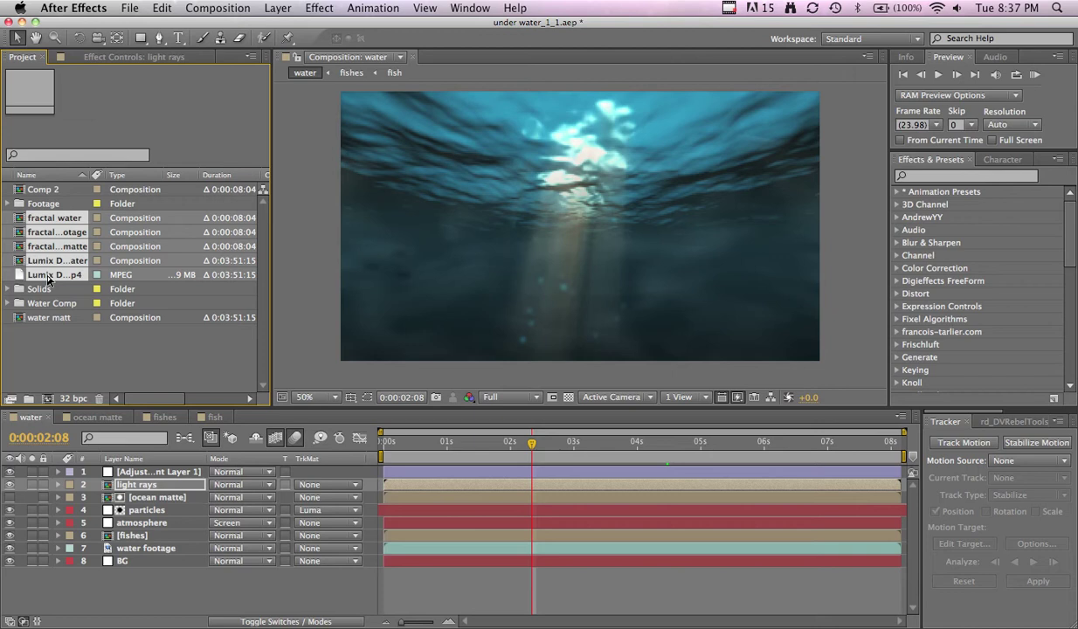
pyautogui.press('Delete')
pyautogui.press('Return')
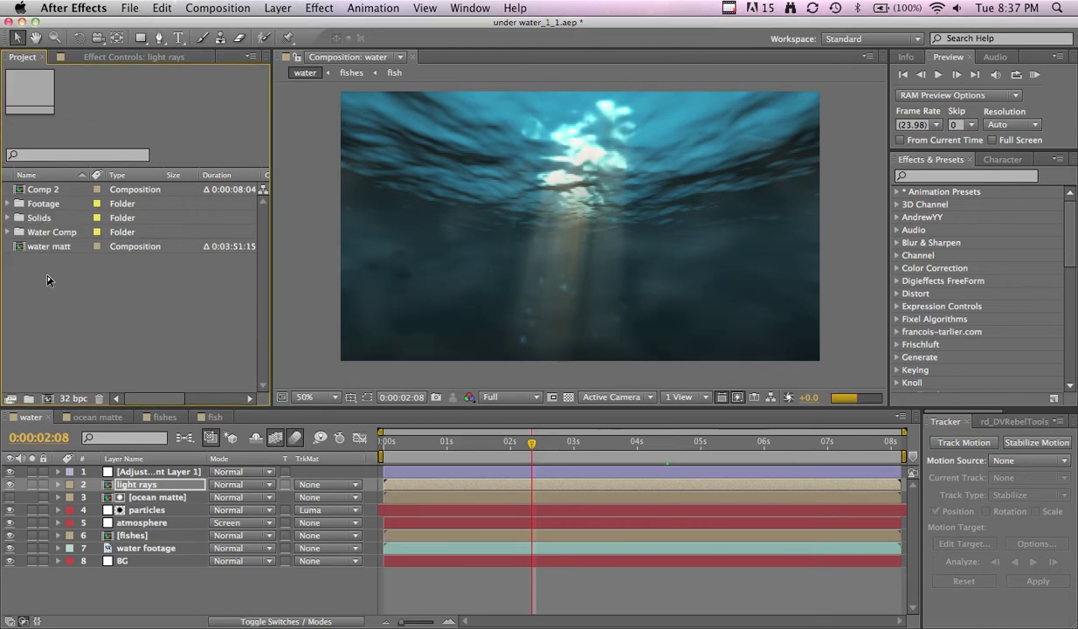
pyautogui.click(46, 248)
pyautogui.press('Delete')
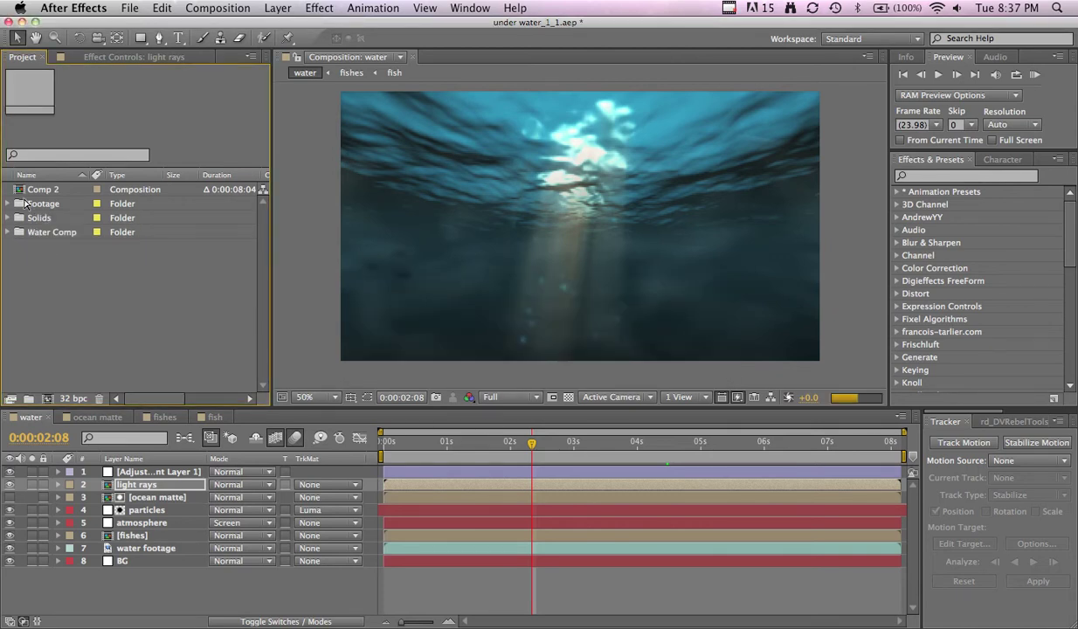
# Step: Build a new water 2 composition from water.mov in the Footage folder
pyautogui.click(7, 203)
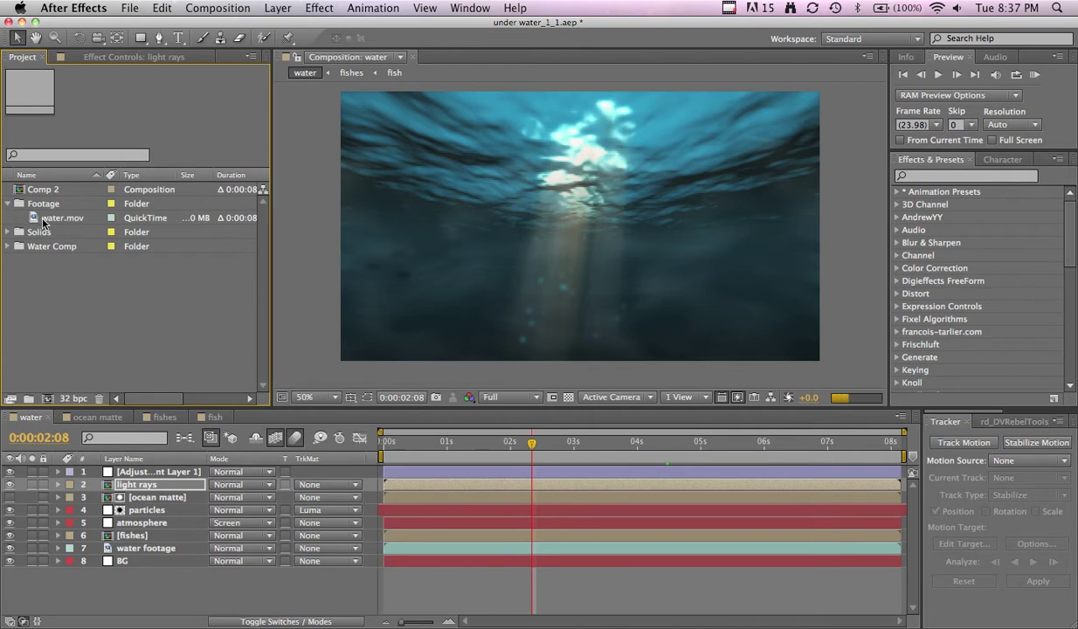
pyautogui.click(44, 217)
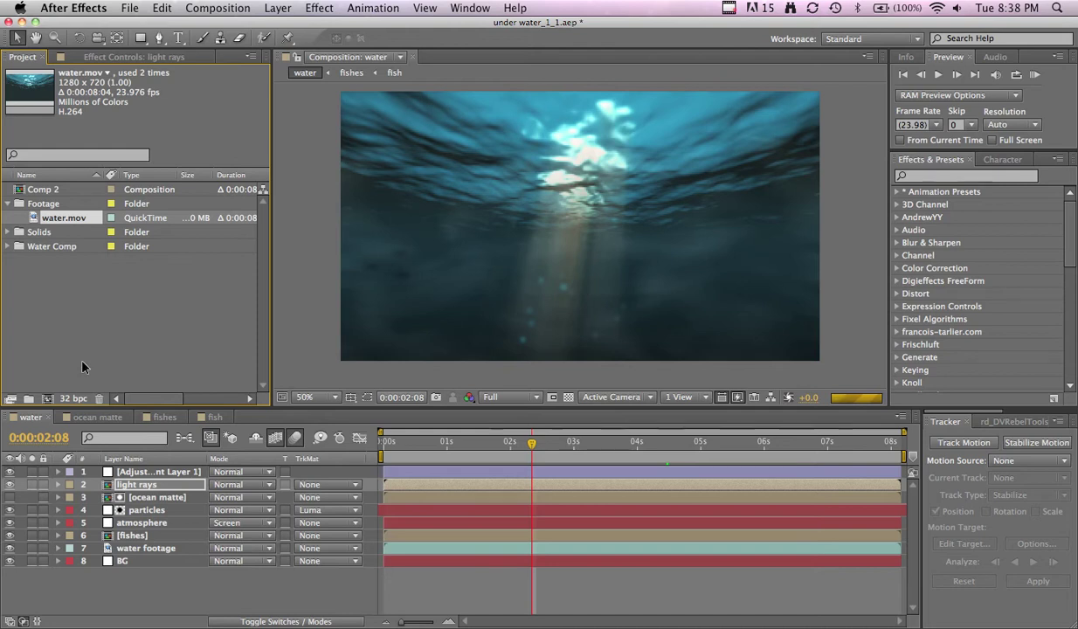
pyautogui.moveTo(64, 217); pyautogui.dragTo(49, 399)
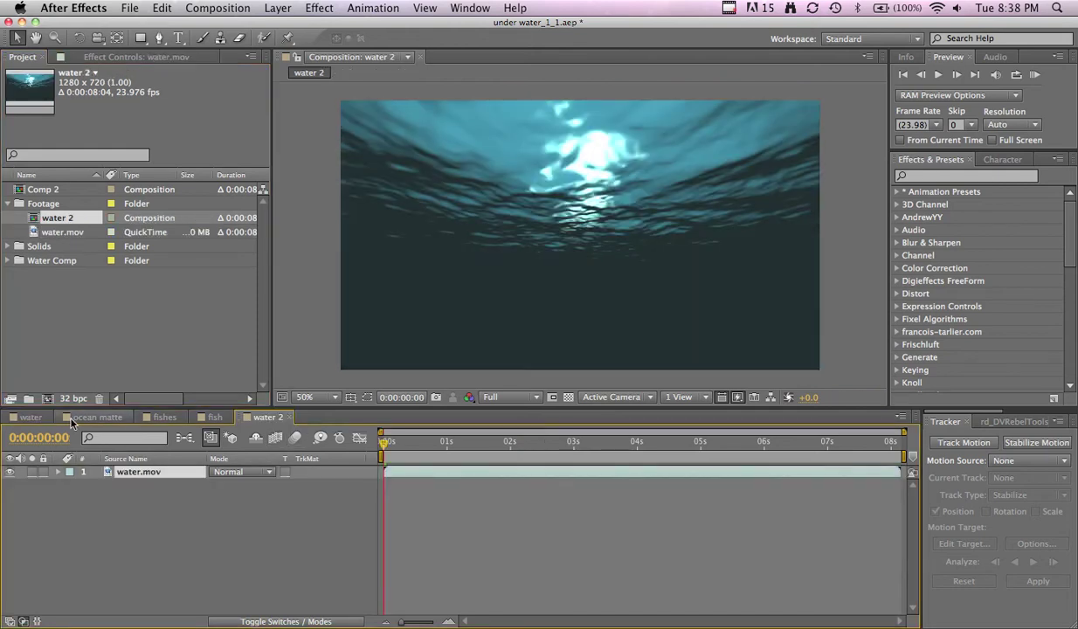
pyautogui.keyDown('alt'); pyautogui.click(69, 398); pyautogui.keyUp('alt')
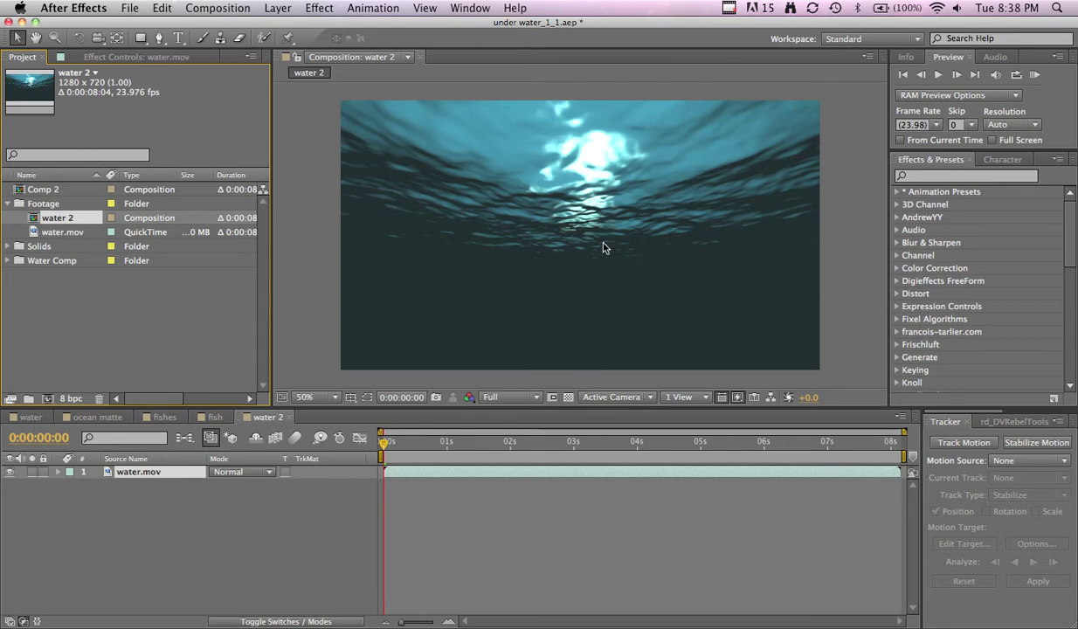
pyautogui.moveTo(384, 441); pyautogui.dragTo(766, 453)
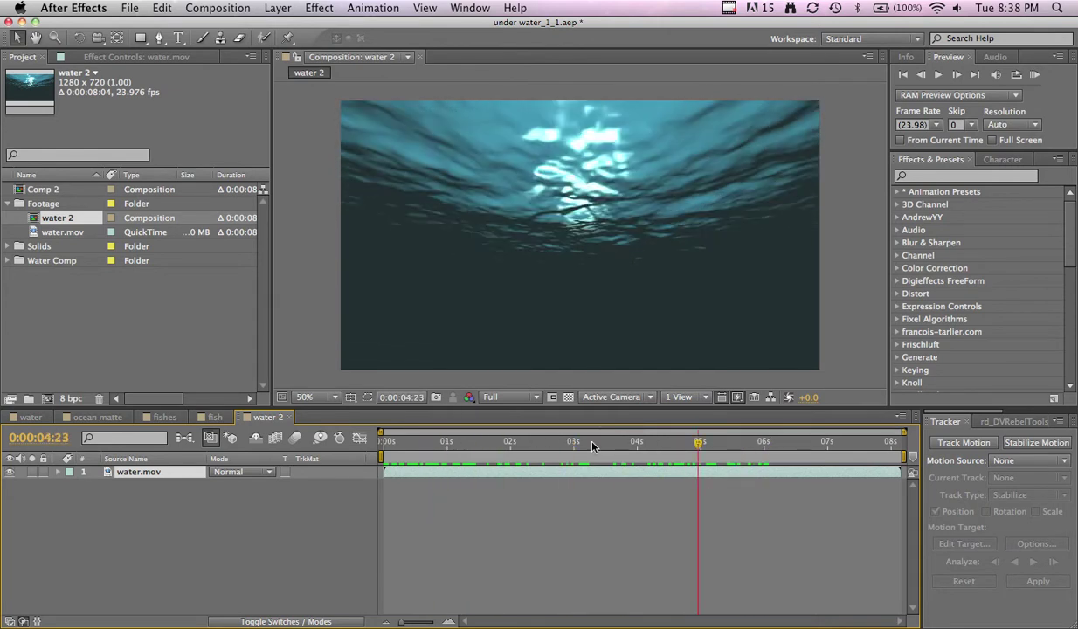
pyautogui.moveTo(592, 447); pyautogui.dragTo(364, 390)
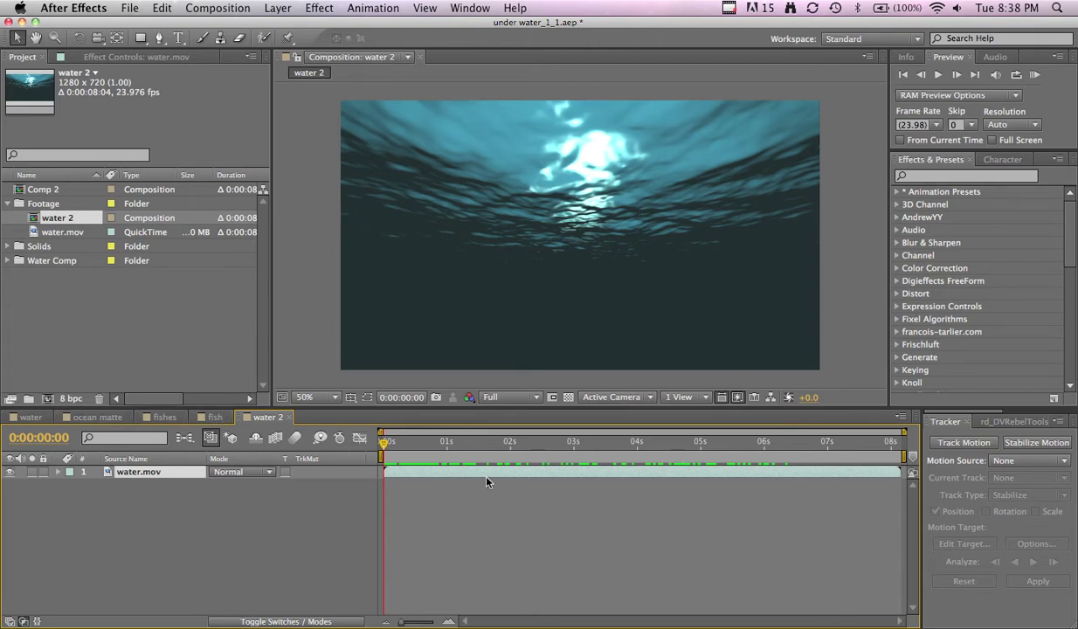
pyautogui.click(398, 443)
pyautogui.moveTo(398, 443); pyautogui.dragTo(304, 424)
pyautogui.click(969, 178)
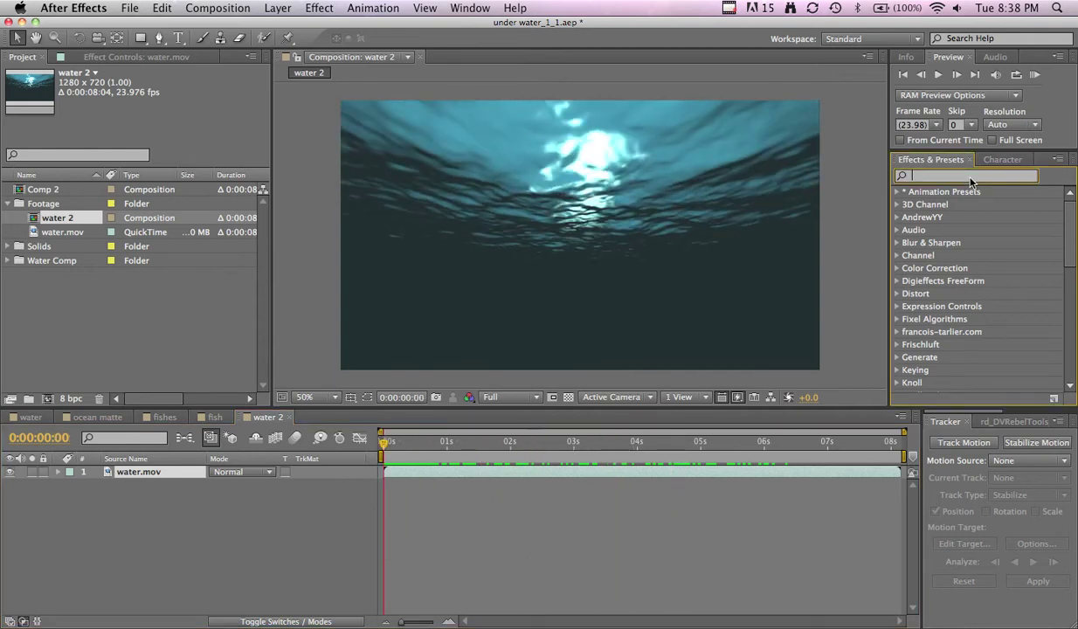
# Step: Apply Linear Wipe to water.mov with Wipe Angle 0°, Feather 72 and Completion 44%
pyautogui.write('linear')
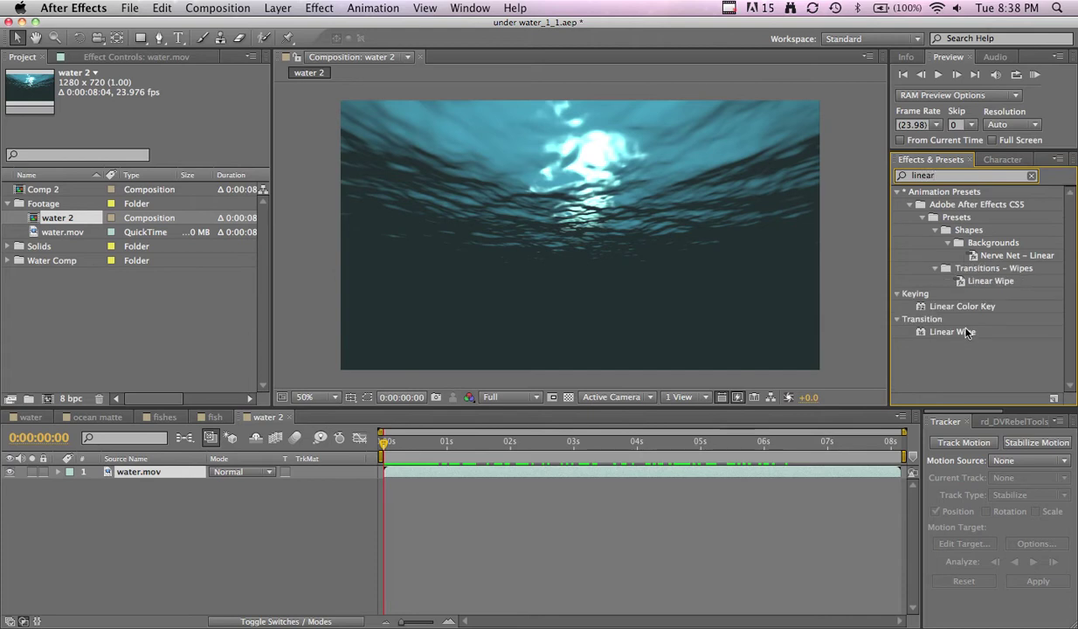
pyautogui.moveTo(935, 327); pyautogui.dragTo(679, 296)
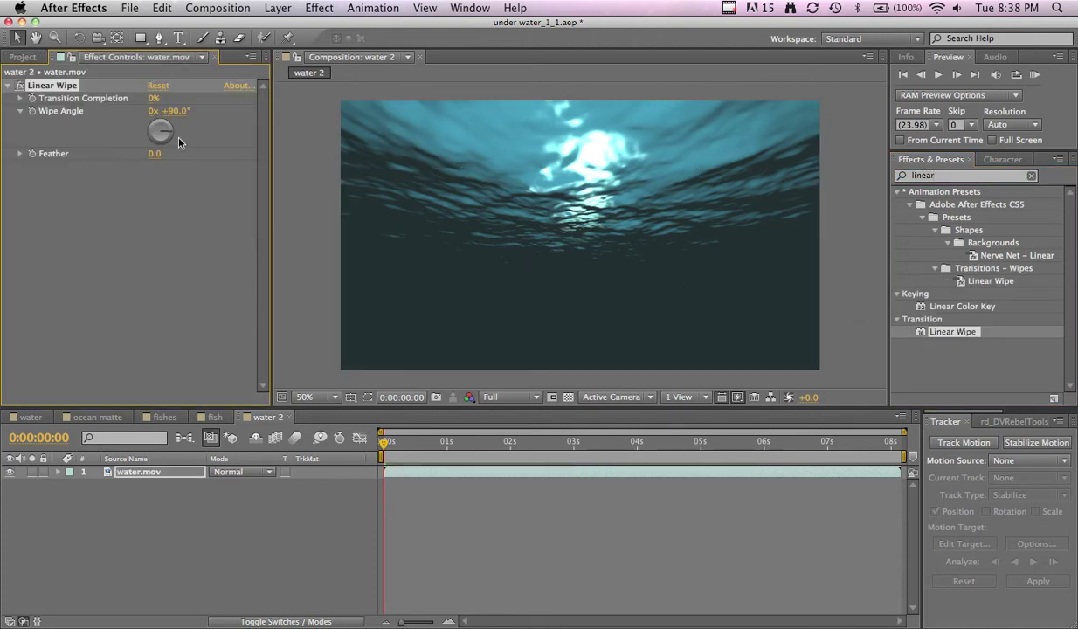
pyautogui.moveTo(169, 133); pyautogui.dragTo(183, 96)
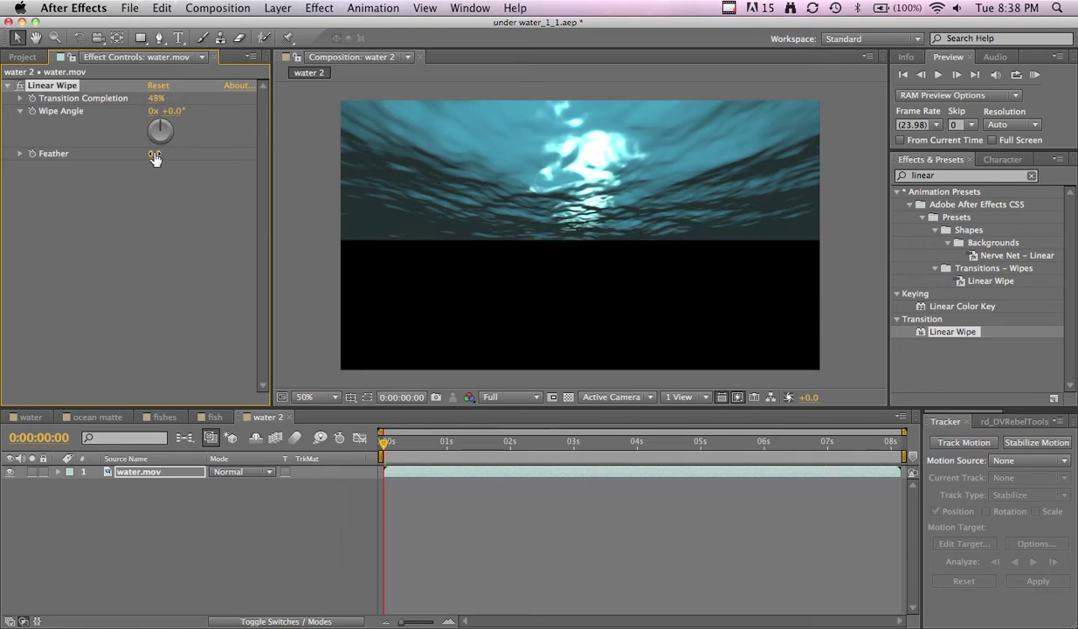
pyautogui.moveTo(154, 153); pyautogui.dragTo(202, 158)
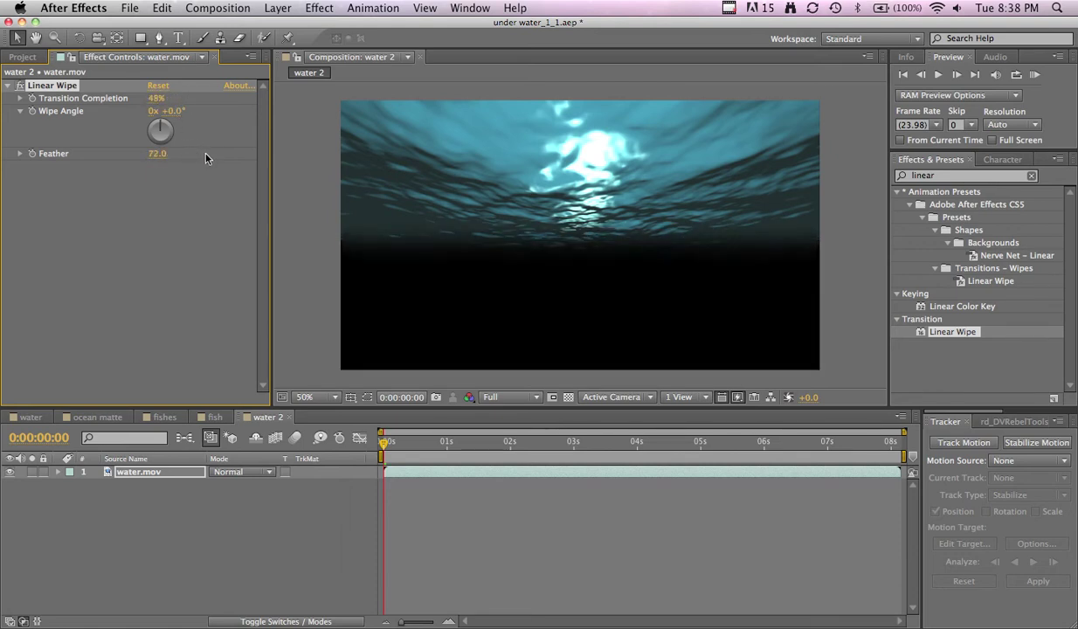
pyautogui.moveTo(409, 444); pyautogui.dragTo(545, 445)
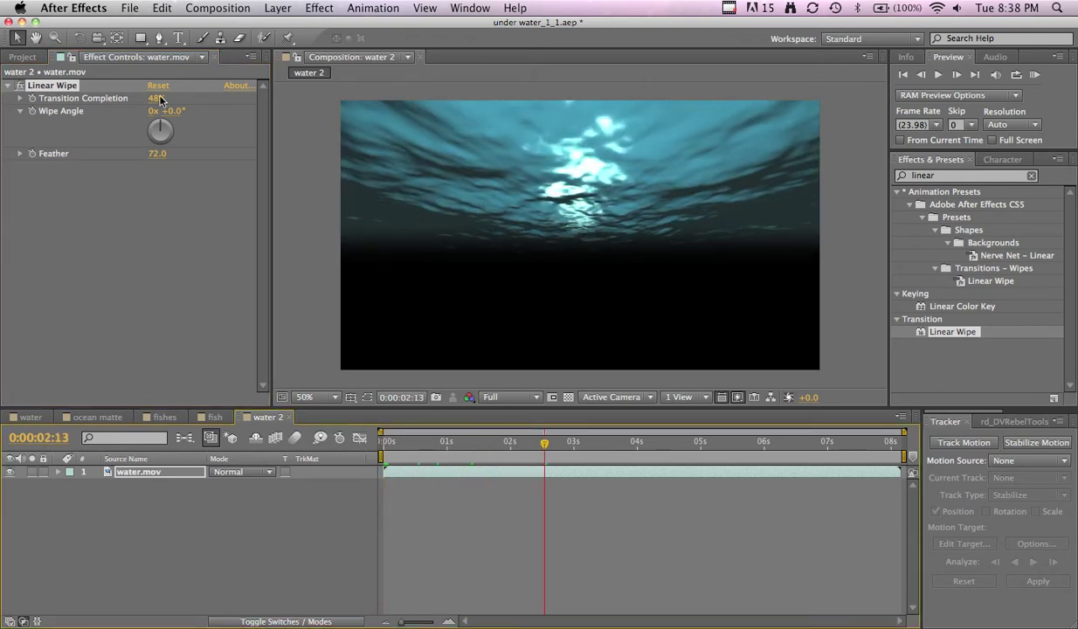
pyautogui.moveTo(160, 100); pyautogui.dragTo(154, 98)
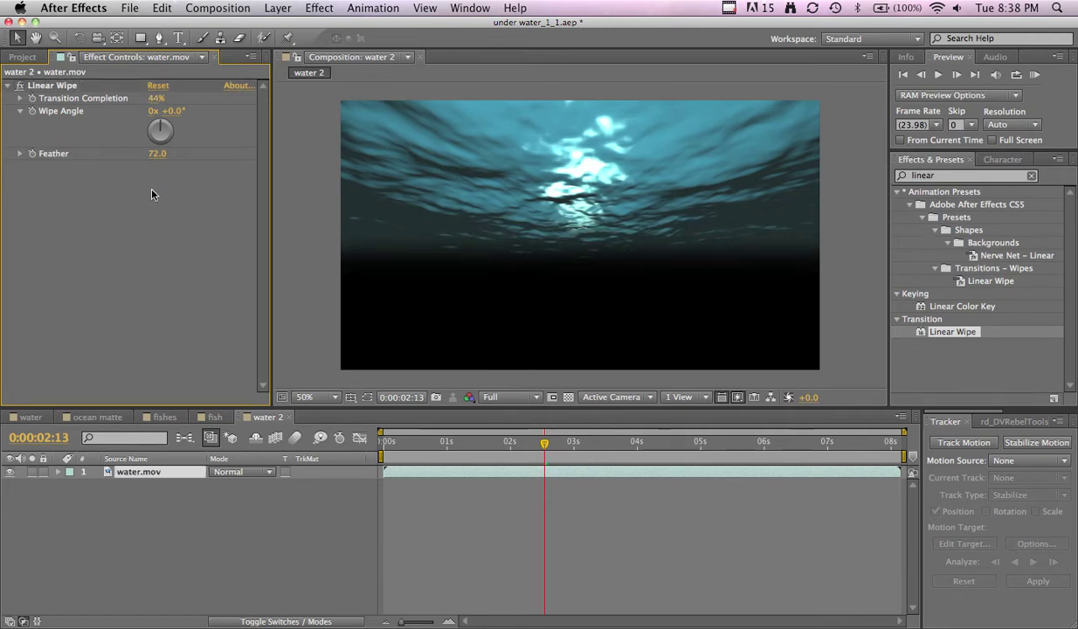
# Step: Select the water.mov layer and duplicate it with Cmd+D
pyautogui.click(23, 57)
pyautogui.click(152, 472)
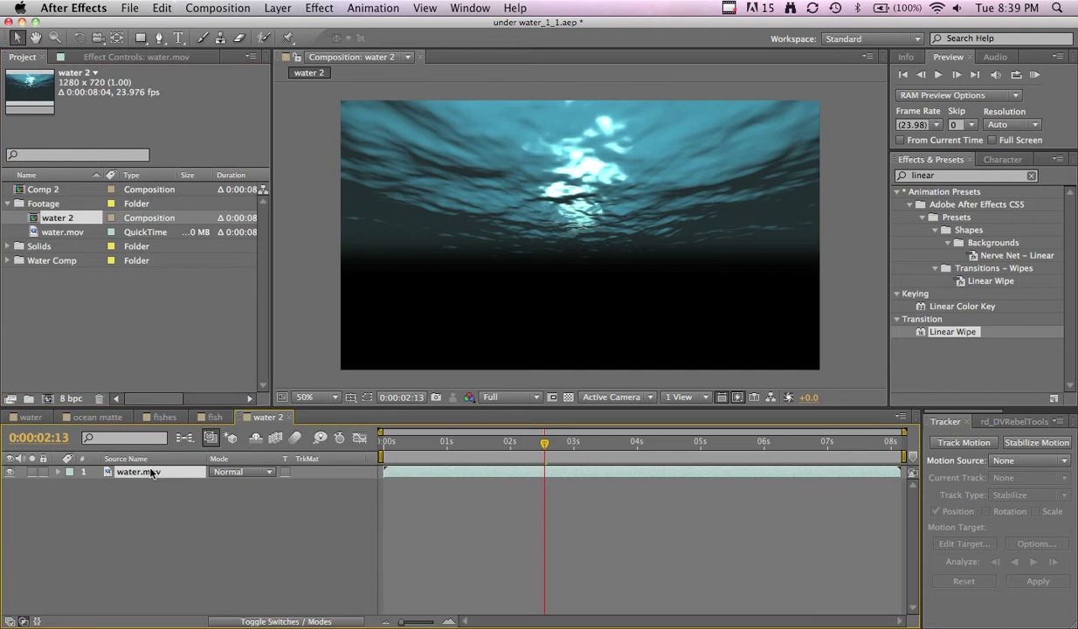
pyautogui.press('super+d')
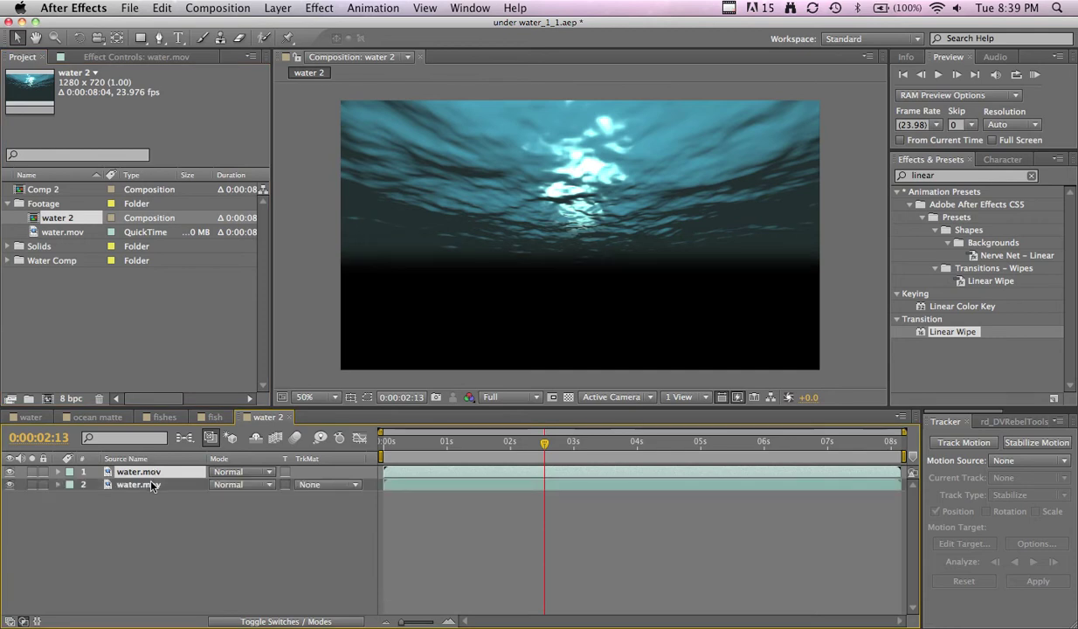
# Step: Delete the Linear Wipe effect from the top water.mov layer
pyautogui.press('F3')
pyautogui.click(70, 86)
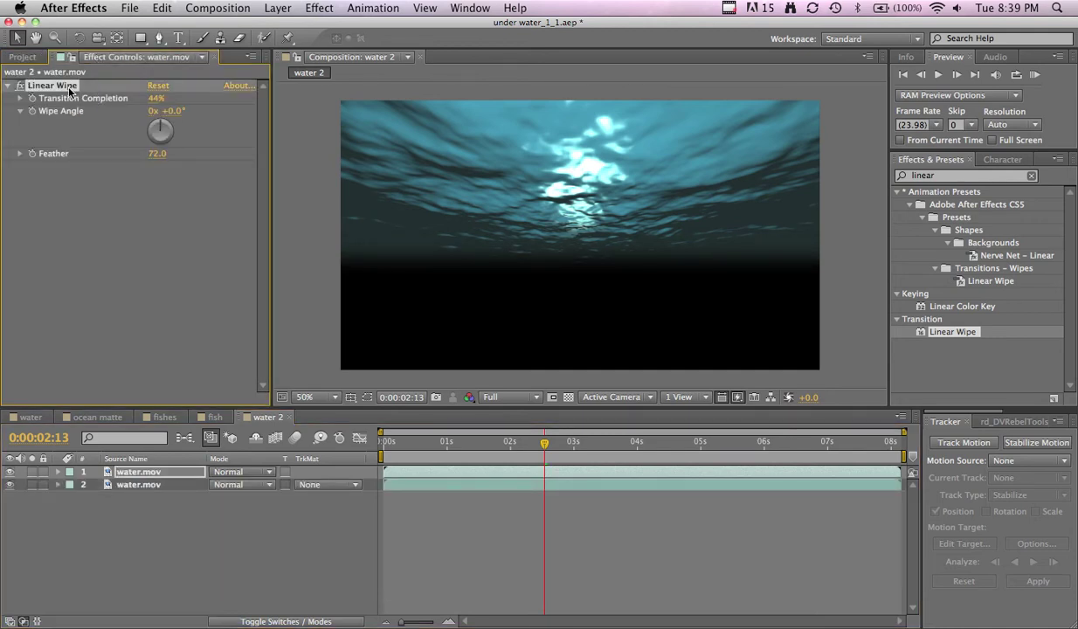
pyautogui.press('Delete')
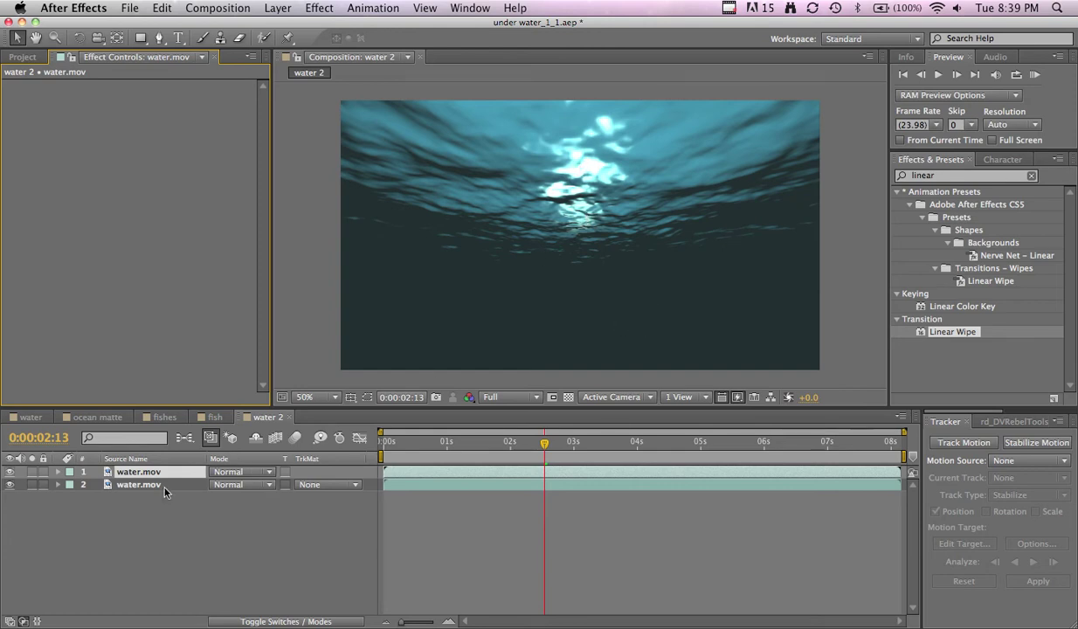
# Step: Hide the second water.mov layer and apply Colorama to the top layer
pyautogui.click(8, 485)
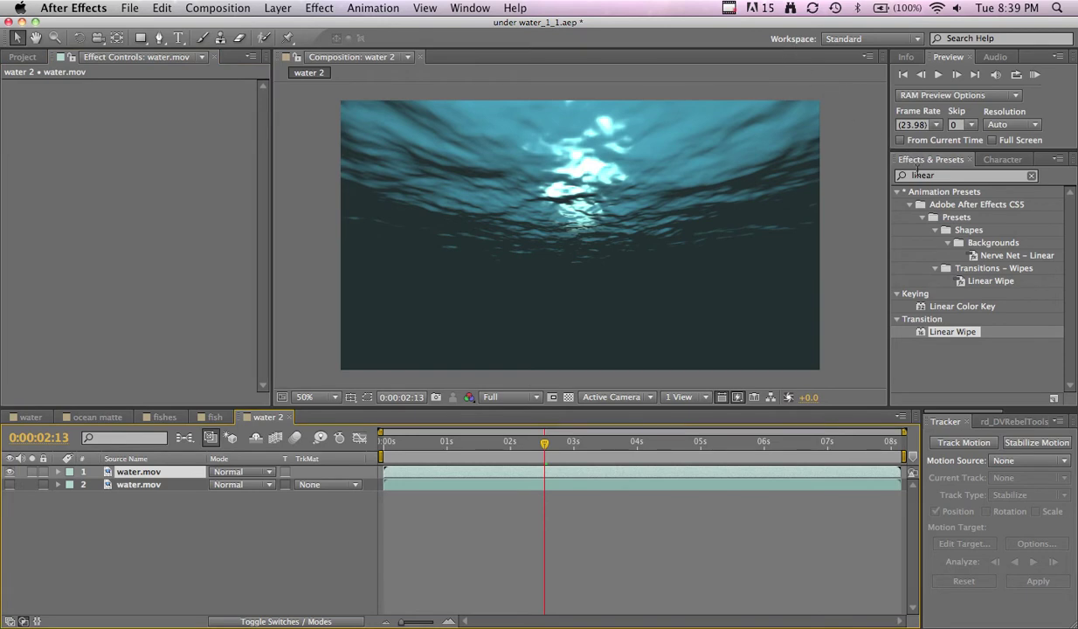
pyautogui.click(918, 175)
pyautogui.write('colora')
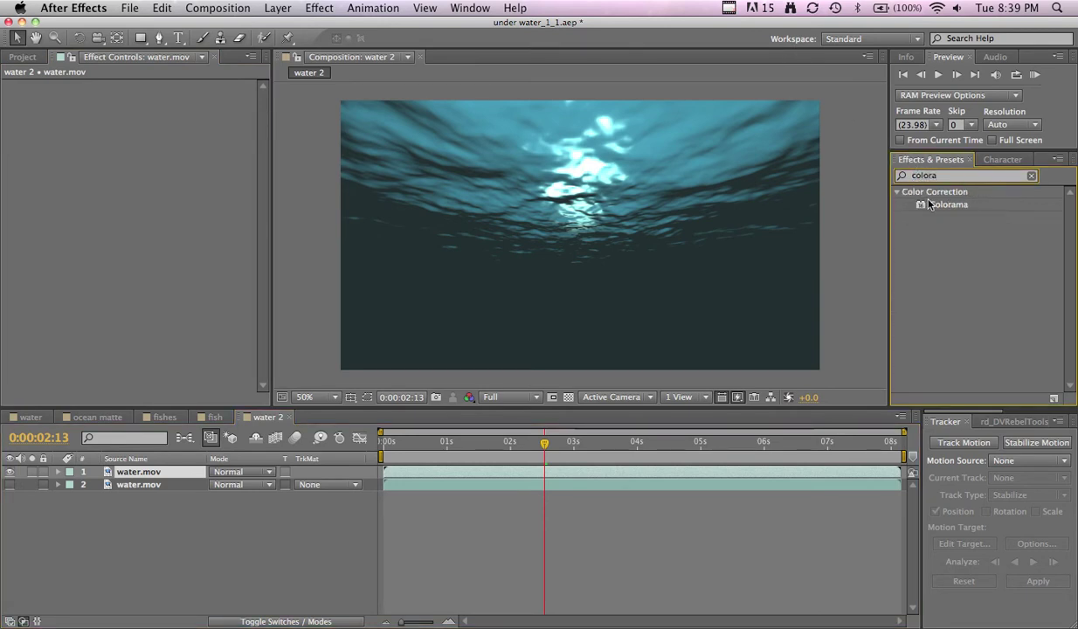
pyautogui.moveTo(948, 204); pyautogui.dragTo(612, 191)
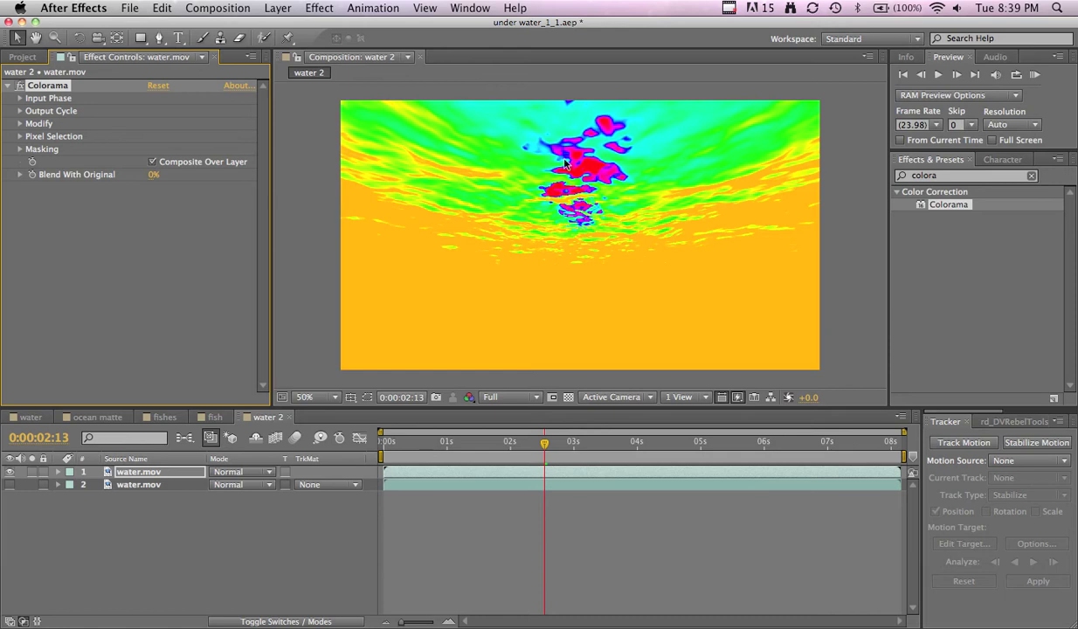
pyautogui.click(19, 112)
# Step: Set Colorama's Output Cycle to the Ramp Grey palette with white and black colours
pyautogui.click(170, 126)
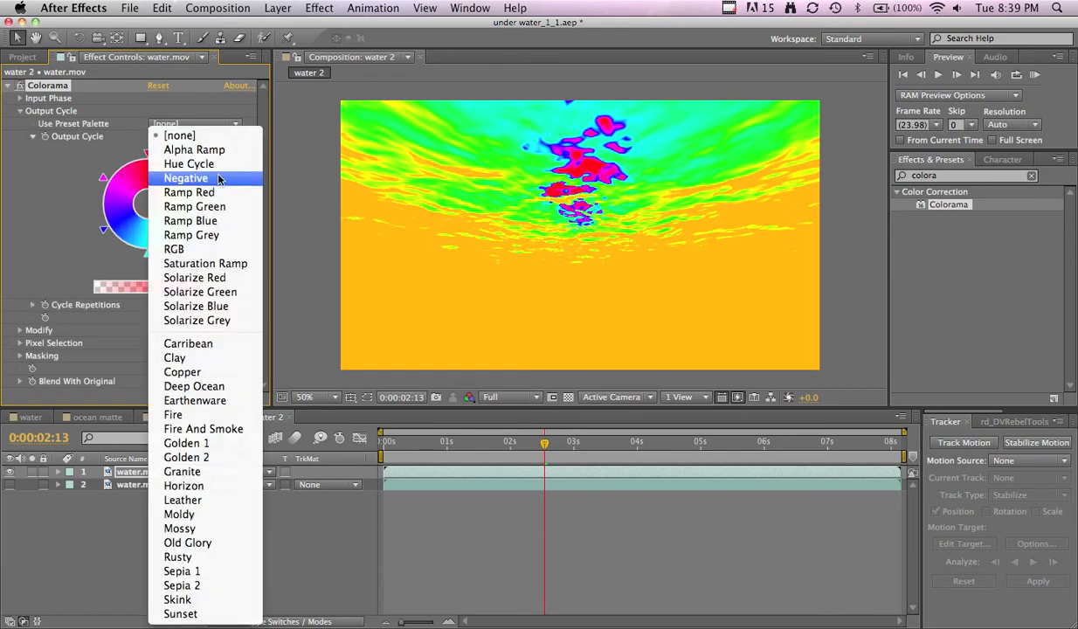
pyautogui.click(198, 234)
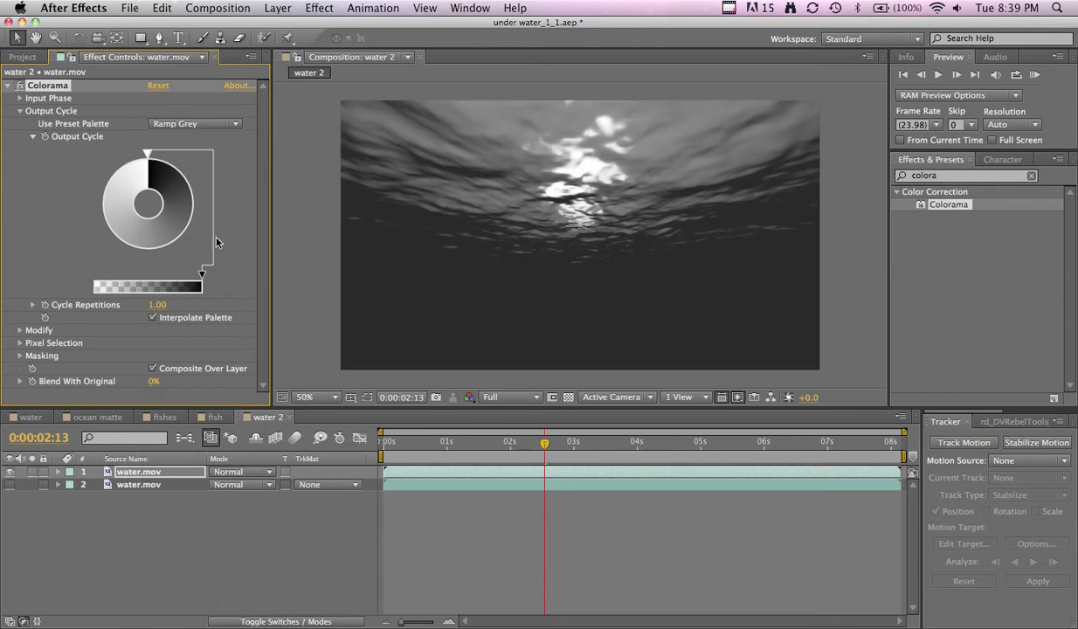
pyautogui.doubleClick(104, 216)
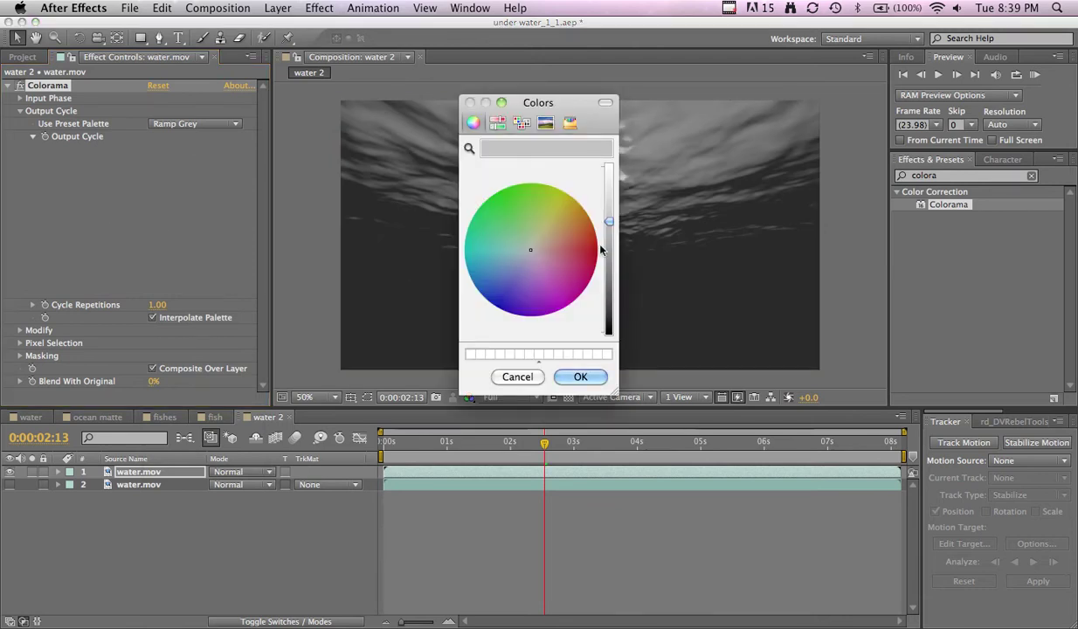
pyautogui.moveTo(609, 223); pyautogui.dragTo(609, 167)
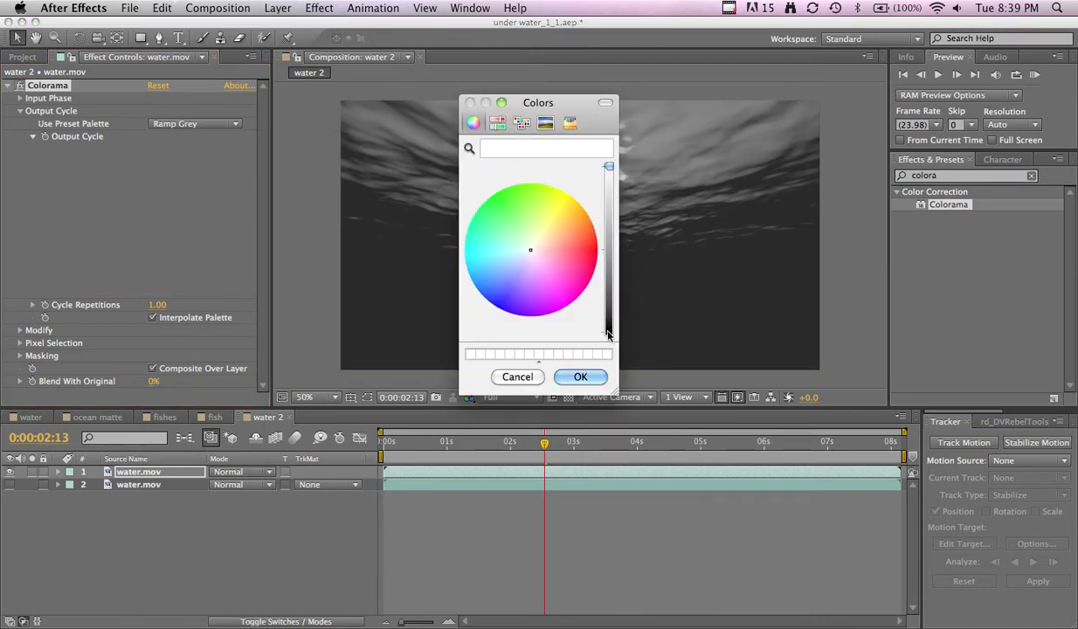
pyautogui.click(580, 377)
pyautogui.doubleClick(194, 213)
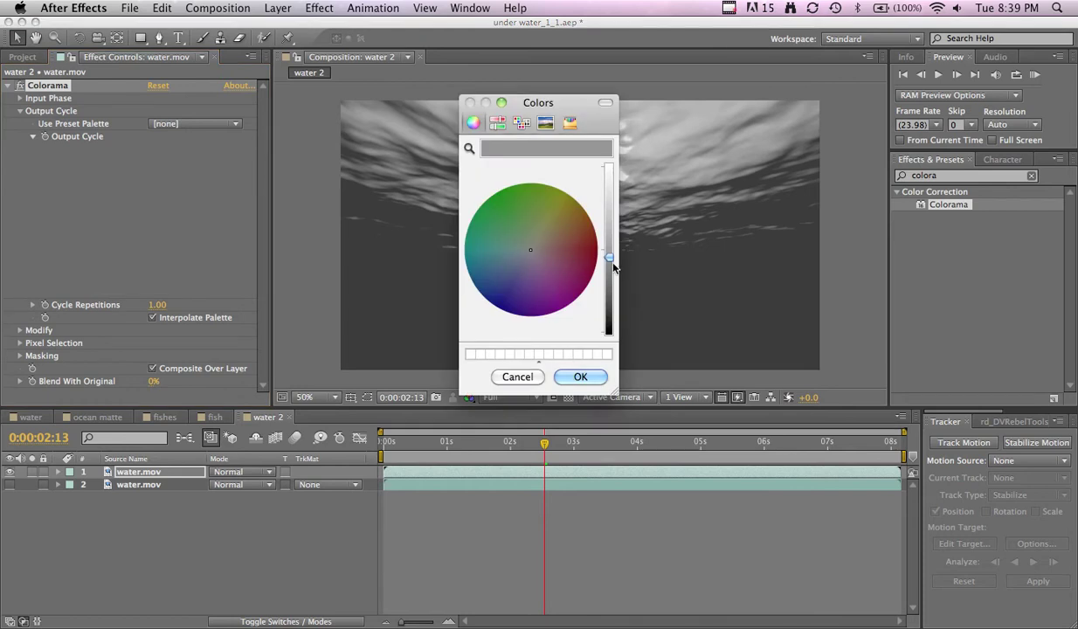
pyautogui.moveTo(611, 258); pyautogui.dragTo(611, 352)
pyautogui.click(580, 377)
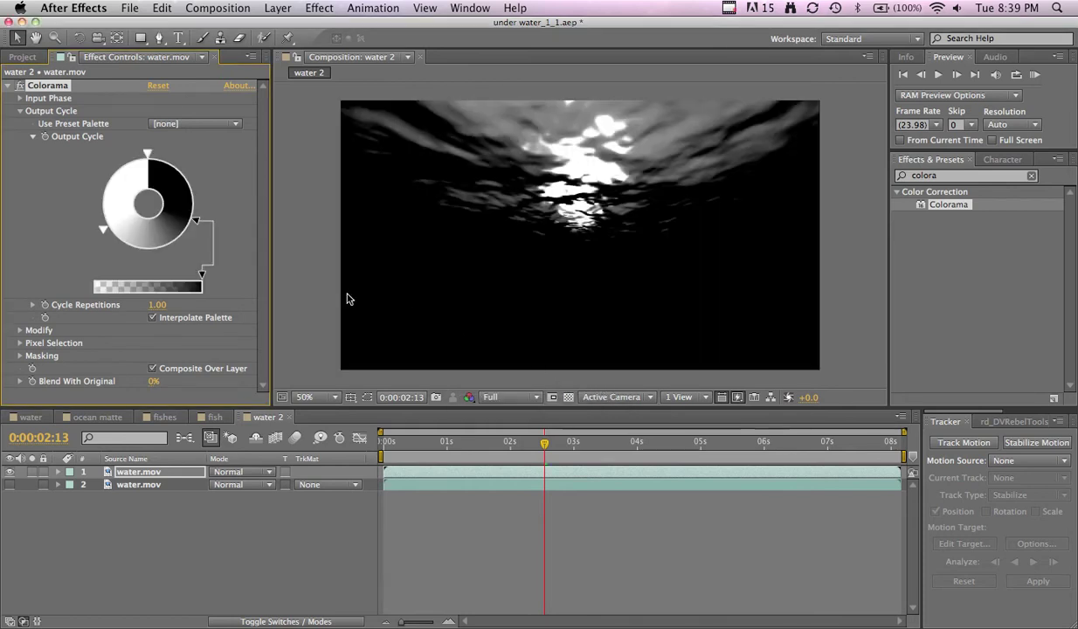
# Step: Widen the black range so only highlights stay white, and RAM-preview the matte on a checkerboard
pyautogui.moveTo(195, 223)
pyautogui.mouseDown()
pyautogui.moveTo(165, 262)
pyautogui.moveTo(132, 265)
pyautogui.moveTo(133, 256)
pyautogui.mouseUp()
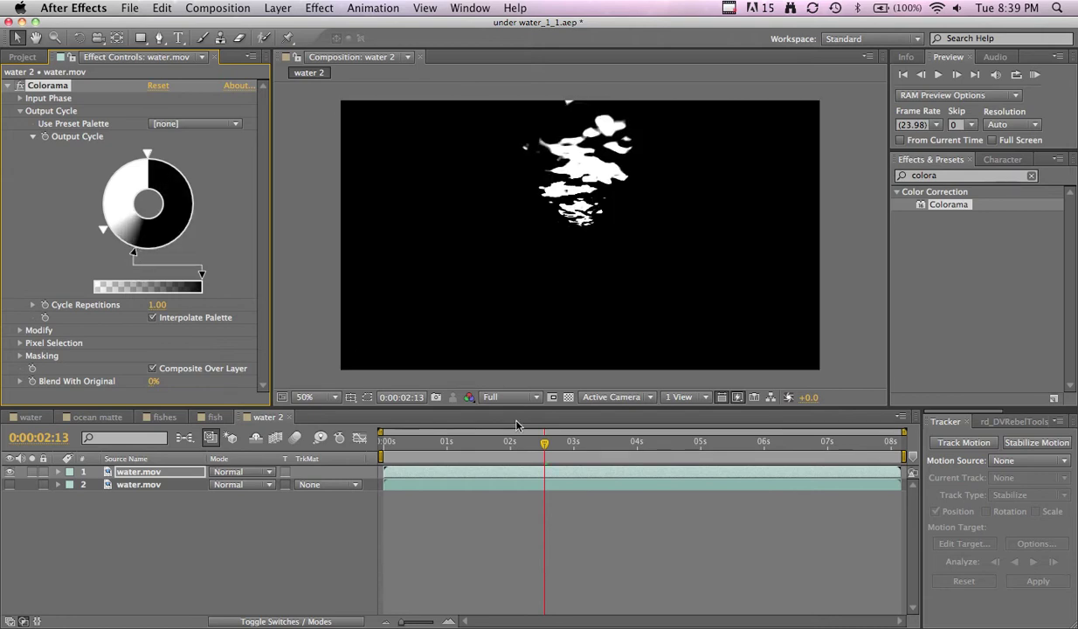
pyautogui.press('KP_0')
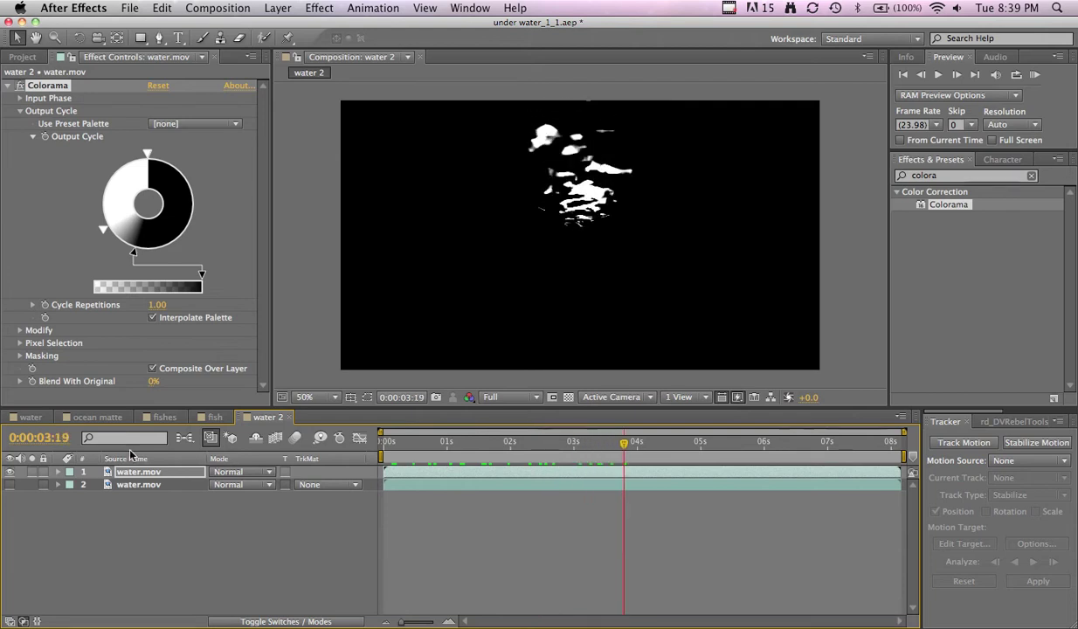
pyautogui.click(568, 396)
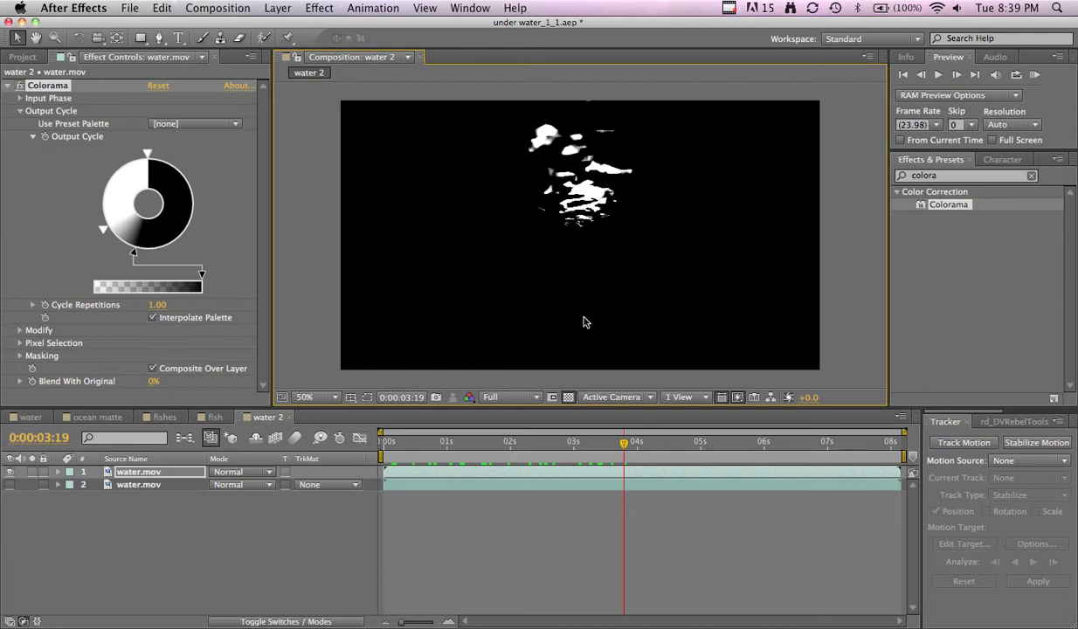
pyautogui.click(187, 472)
# Step: Duplicate the top layer and set layer 2's track matte to Luma Matte from the layer above
pyautogui.press('super+d')
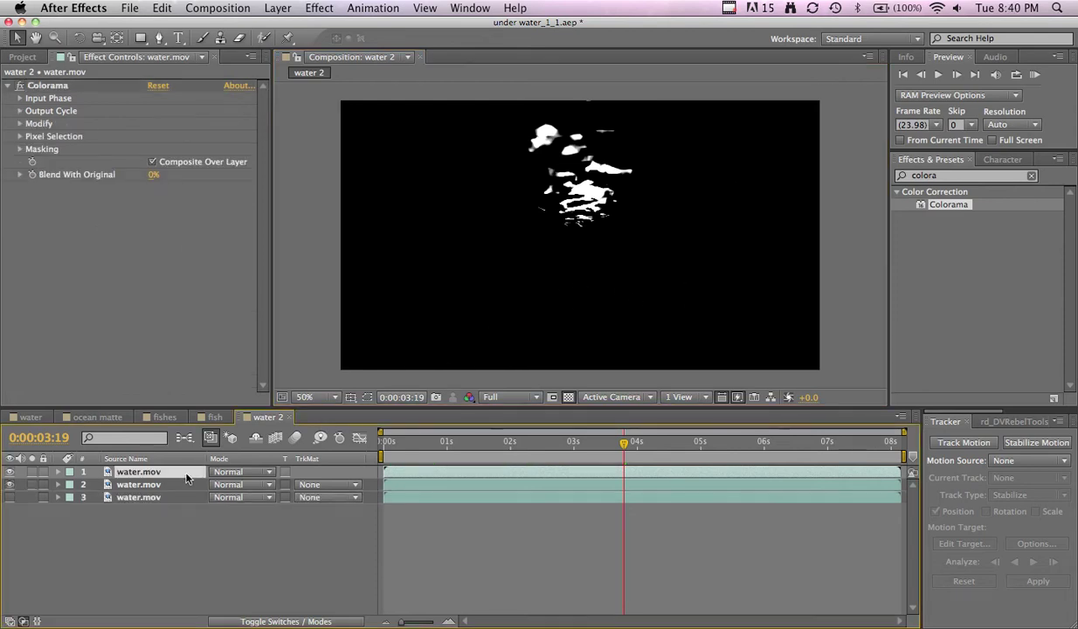
pyautogui.click(184, 484)
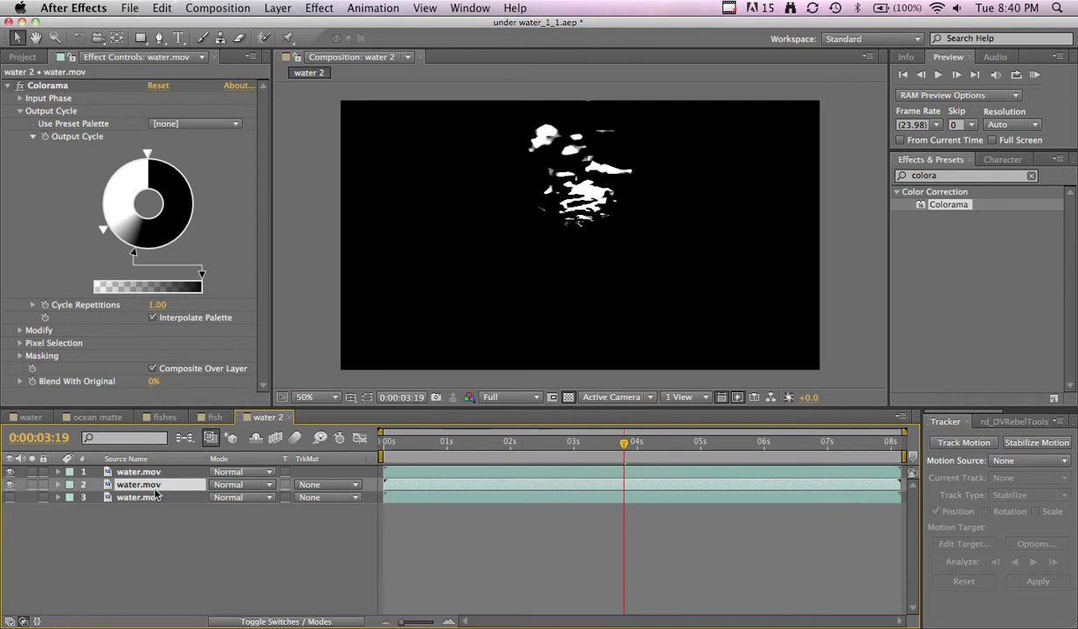
pyautogui.click(325, 484)
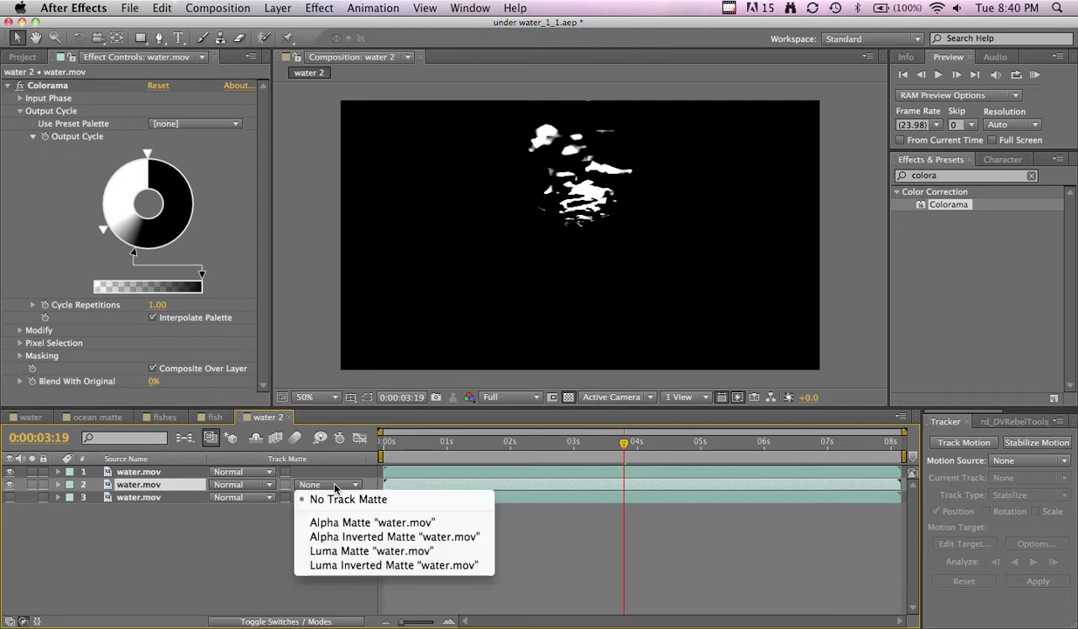
pyautogui.click(362, 558)
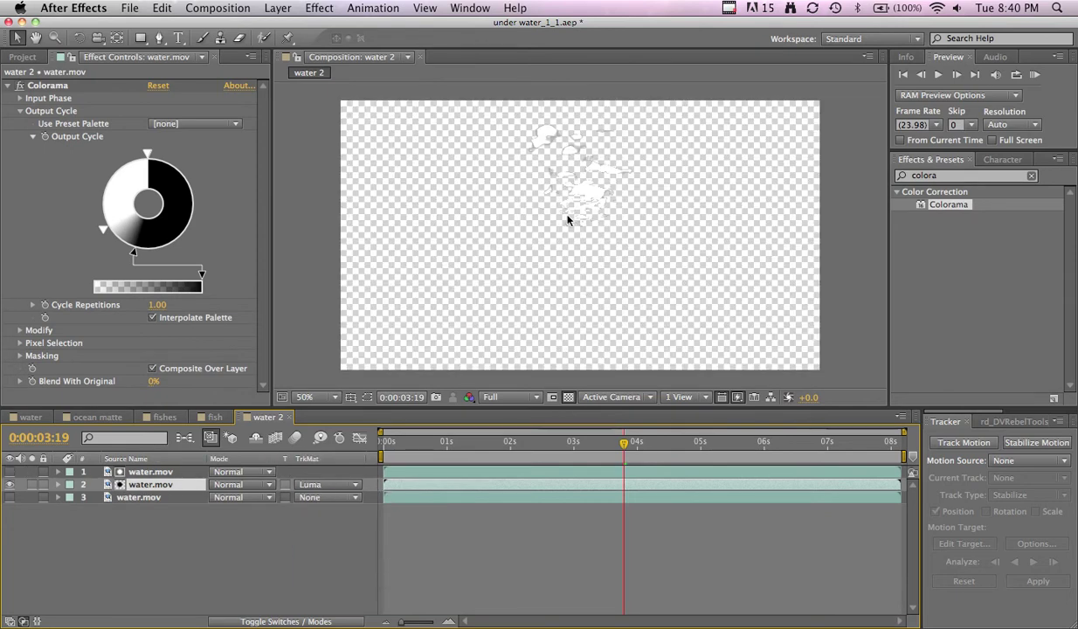
pyautogui.scroll(6, 567, 218)
pyautogui.scroll(-6, 609, 130)
pyautogui.scroll(2, 587, 214)
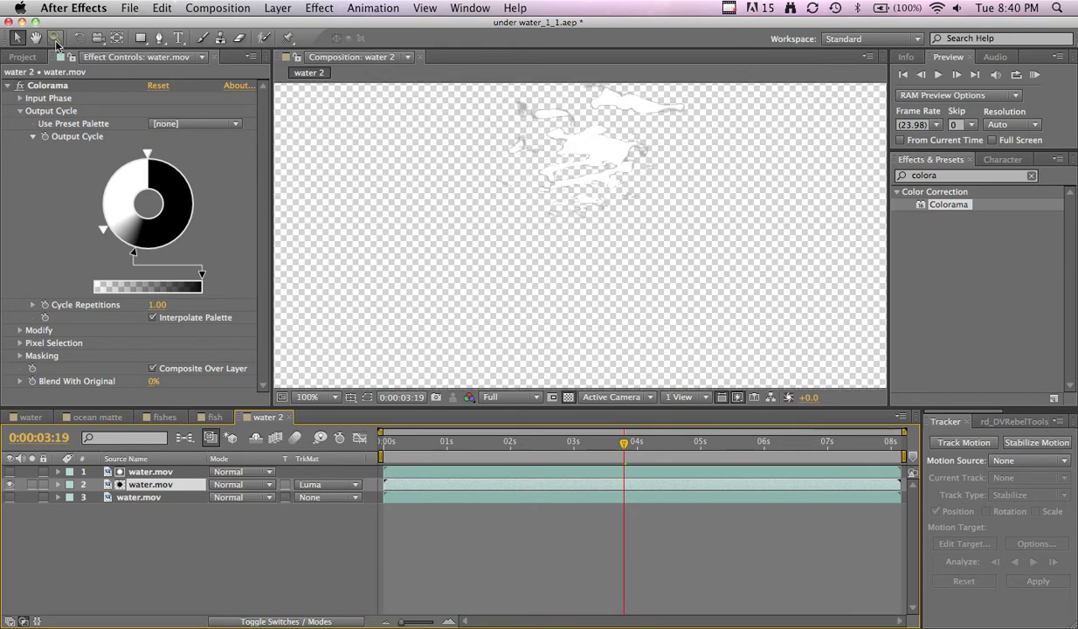
# Step: Apply a Fill effect to the water layer with its colour set to white
pyautogui.click(7, 85)
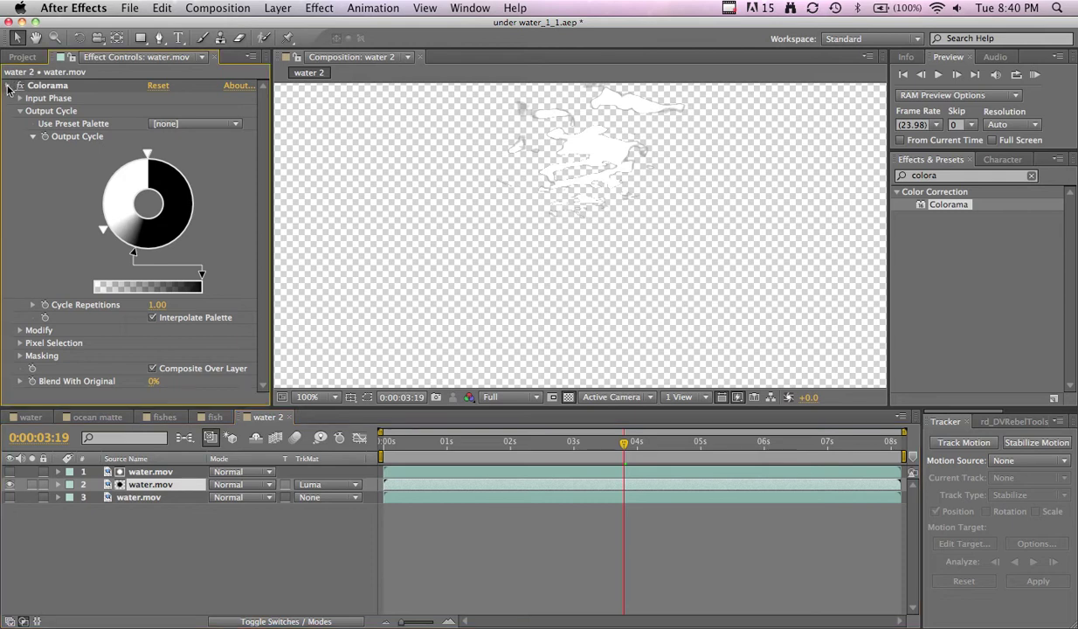
pyautogui.click(928, 176)
pyautogui.write('filla')
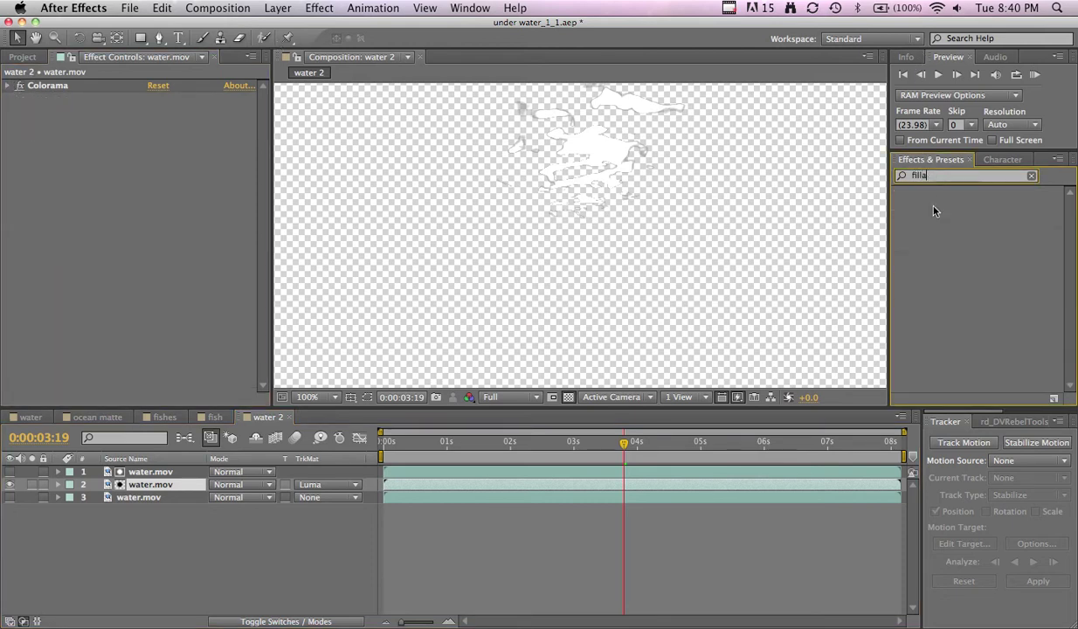
pyautogui.press('BackSpace')
pyautogui.moveTo(928, 293); pyautogui.dragTo(144, 229)
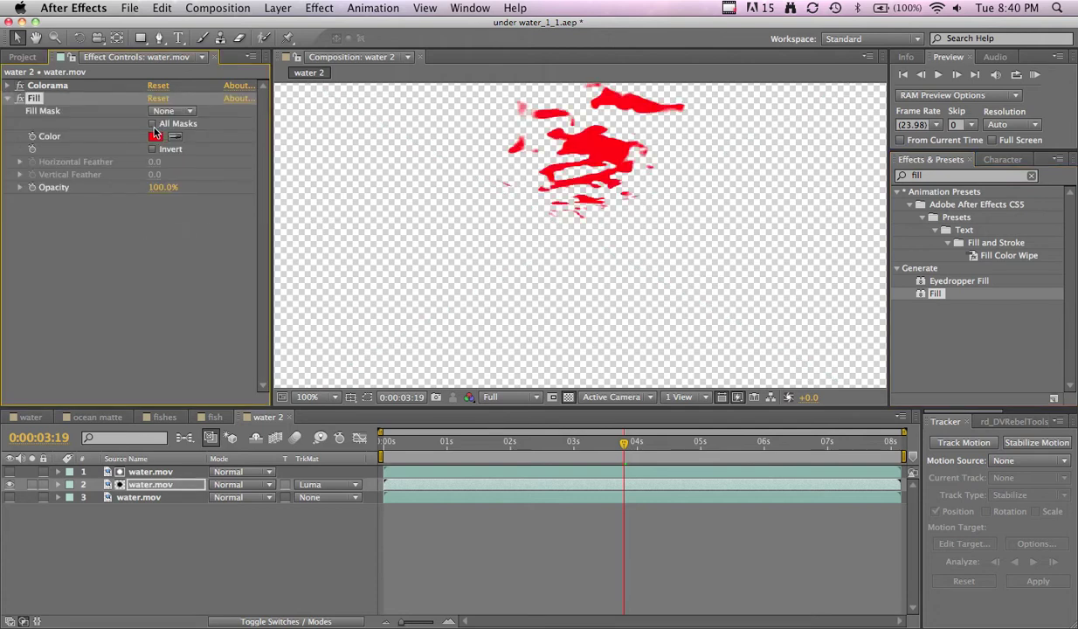
pyautogui.click(156, 136)
pyautogui.moveTo(783, 426); pyautogui.dragTo(505, 284)
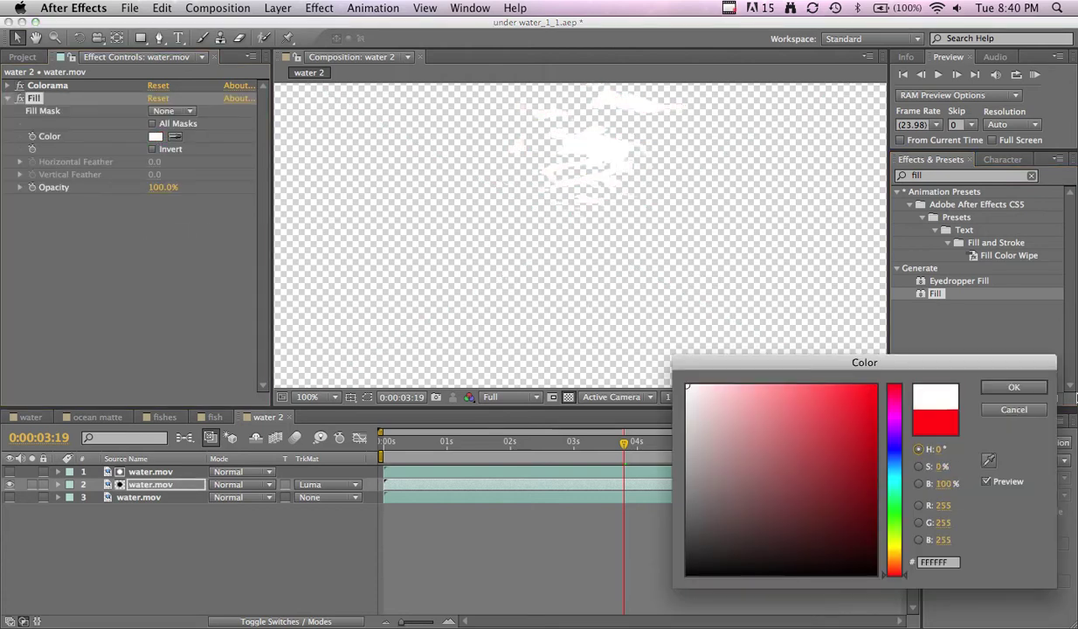
pyautogui.click(1013, 387)
# Step: Select both water layers and begin pre-composing them
pyautogui.scroll(-4, 714, 262)
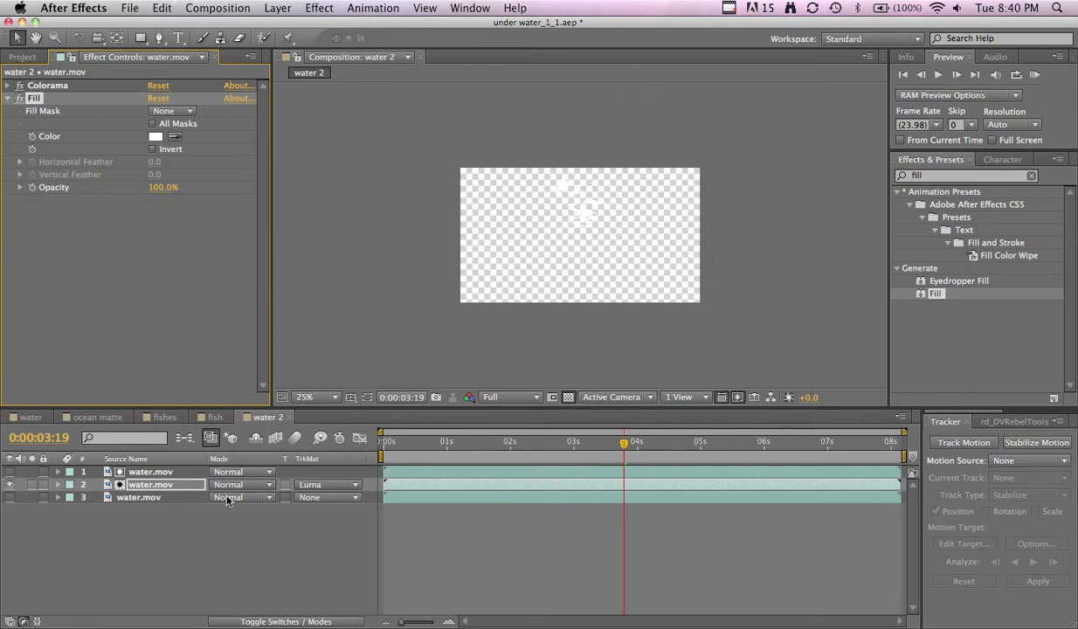
pyautogui.keyDown('shift'); pyautogui.click(150, 473); pyautogui.keyUp('shift')
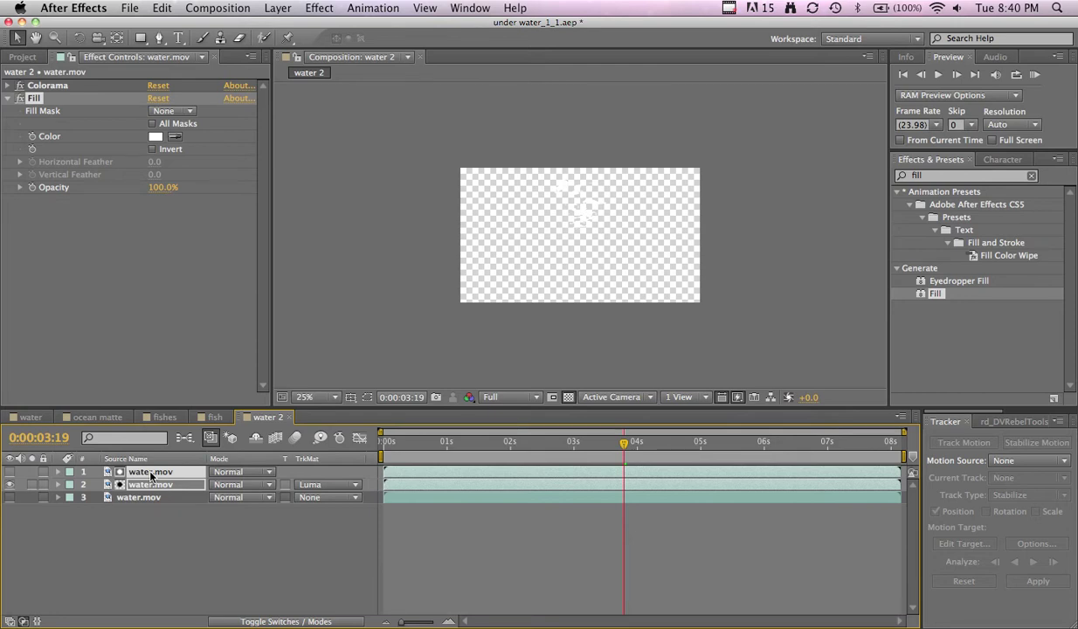
pyautogui.press('super+shift+c')
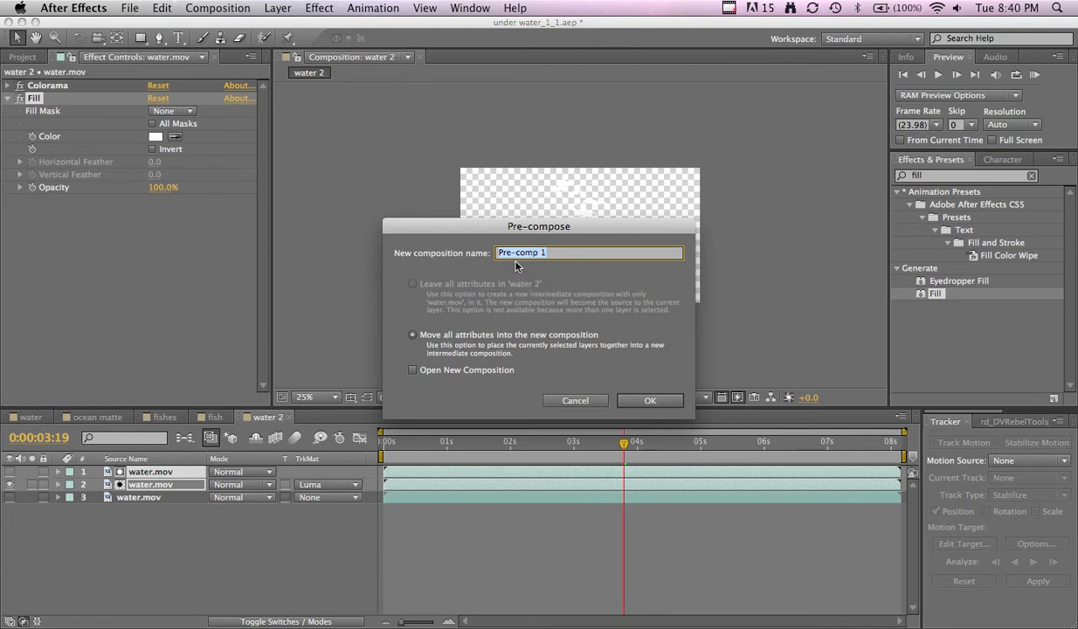
# Step: Create the pre-comp named 'water matte' and return near the timeline start
pyautogui.write('water matte')
pyautogui.press('Return')
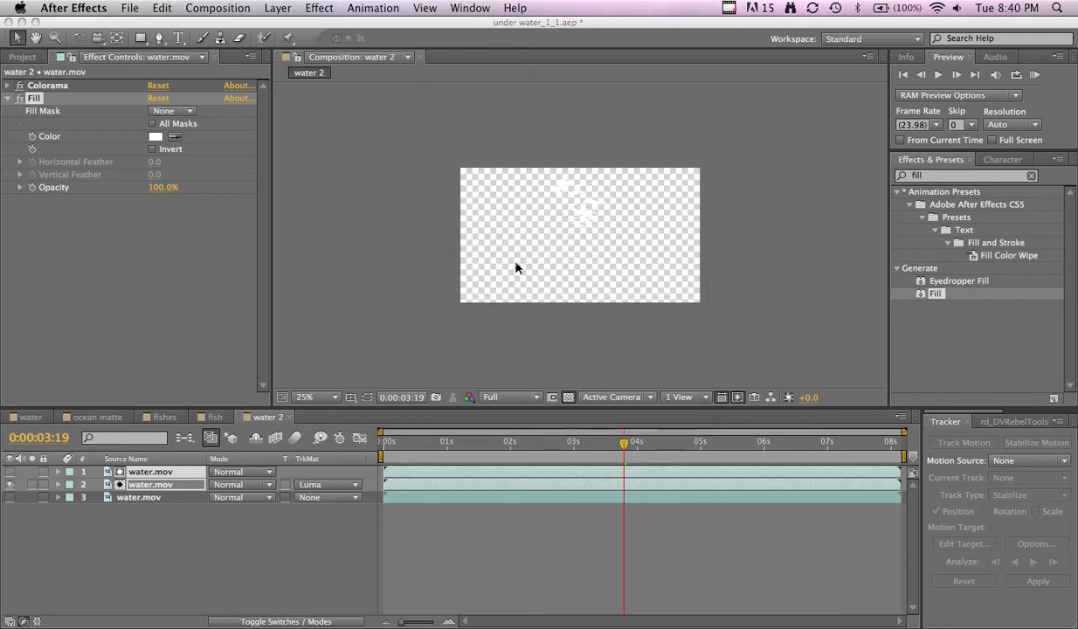
pyautogui.moveTo(496, 443); pyautogui.dragTo(400, 447)
# Step: Make water.mov visible again and preview the composition at 50% zoom
pyautogui.click(10, 485)
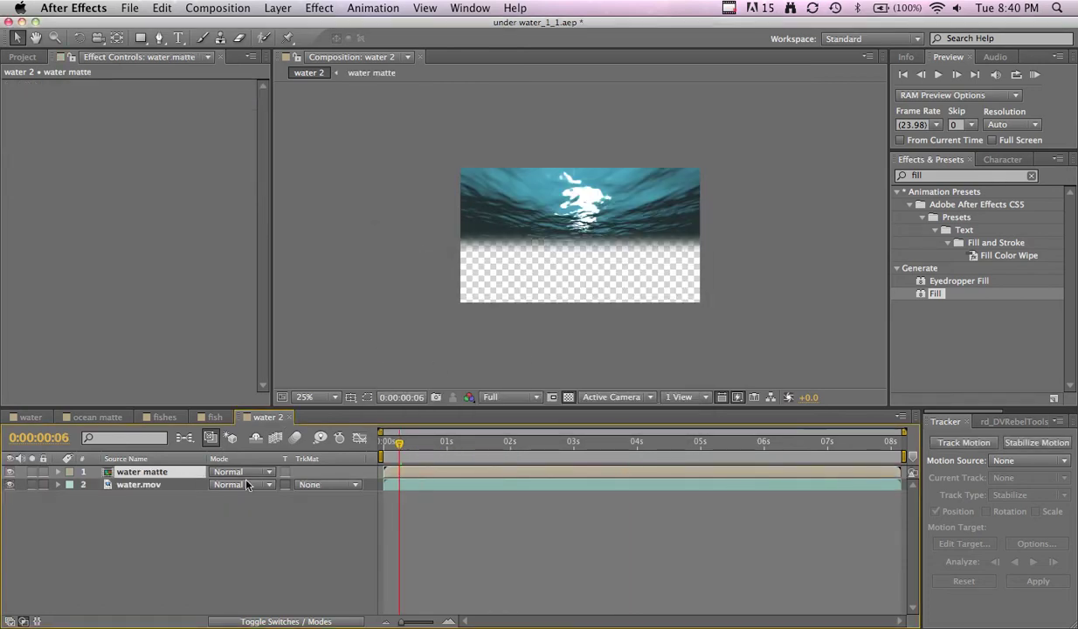
pyautogui.press('.')
pyautogui.press('.')
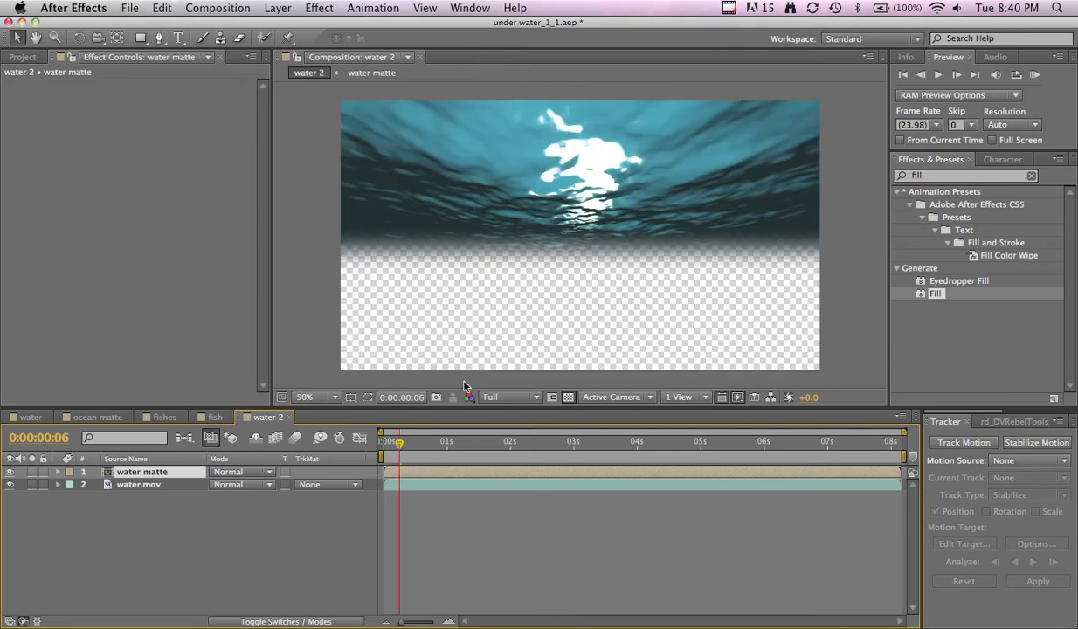
pyautogui.press('space')
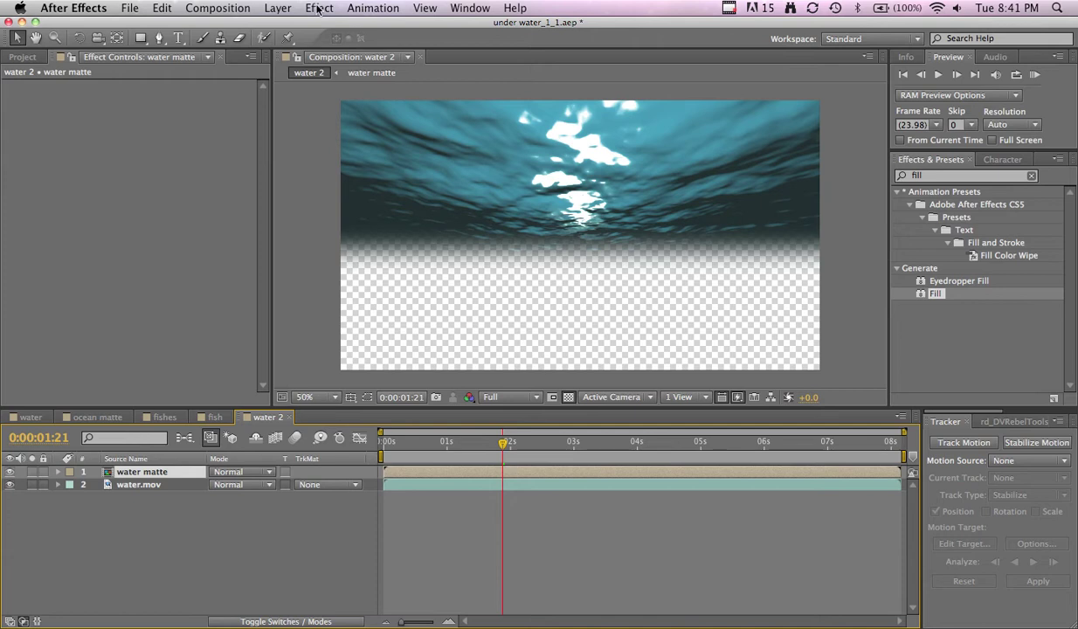
# Step: Create a comp-sized solid, place it below water.mov, and rename it BG
pyautogui.click(270, 8)
pyautogui.moveTo(275, 28)
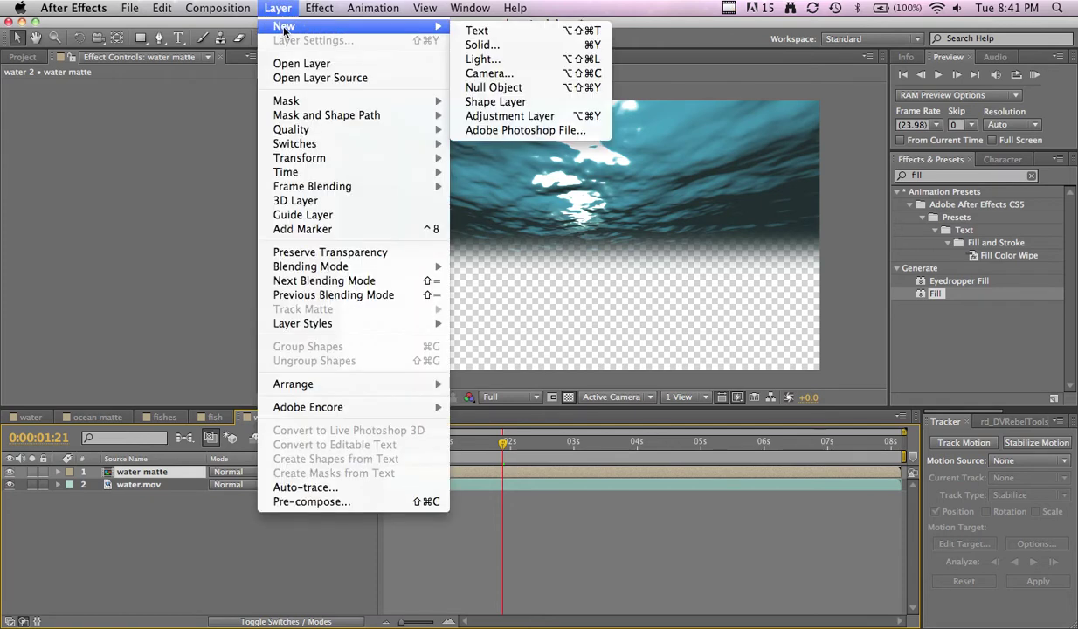
pyautogui.click(515, 44)
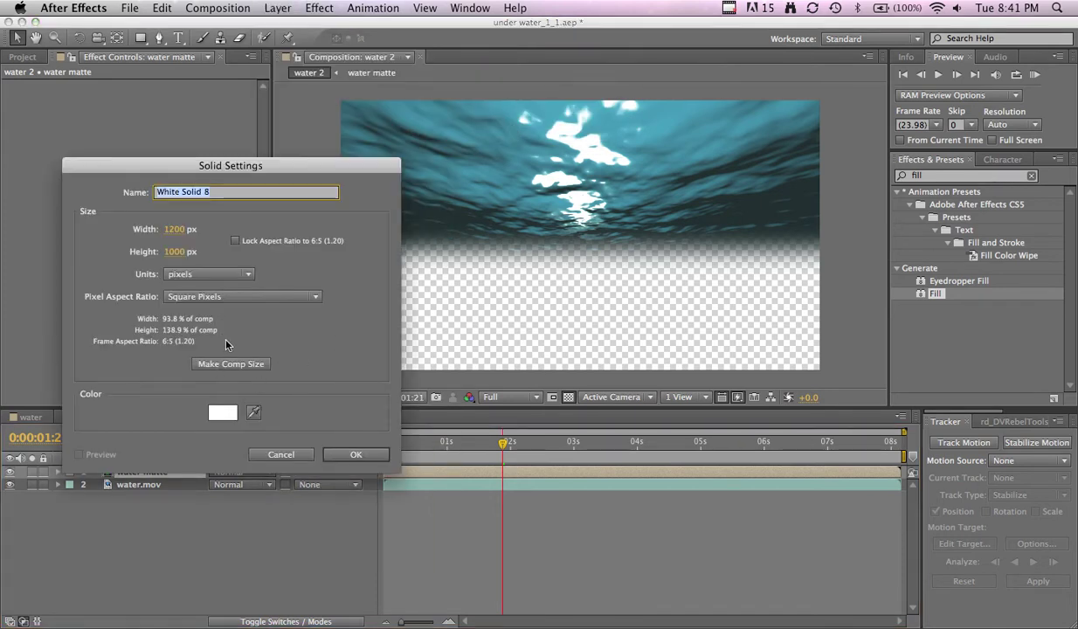
pyautogui.click(226, 361)
pyautogui.click(356, 454)
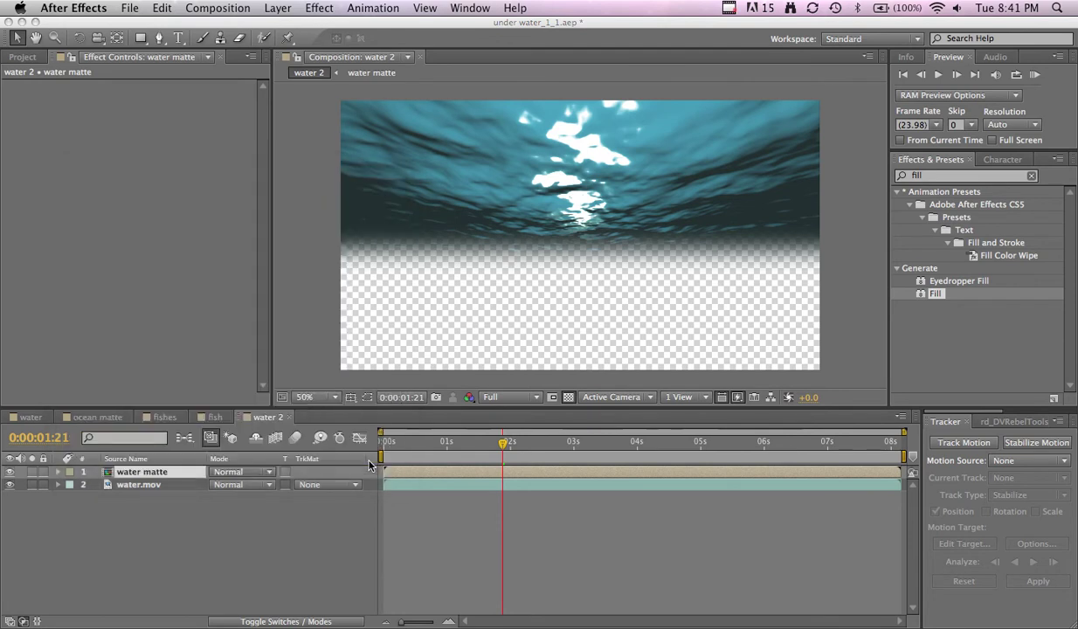
pyautogui.moveTo(155, 472); pyautogui.dragTo(162, 568)
pyautogui.press('Return')
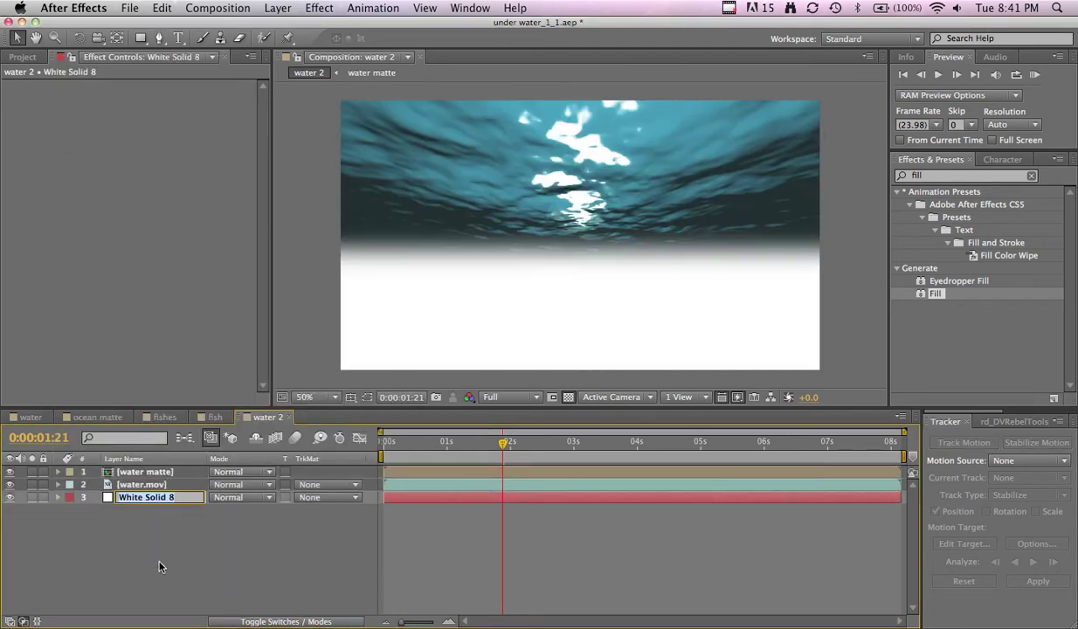
pyautogui.write('B')
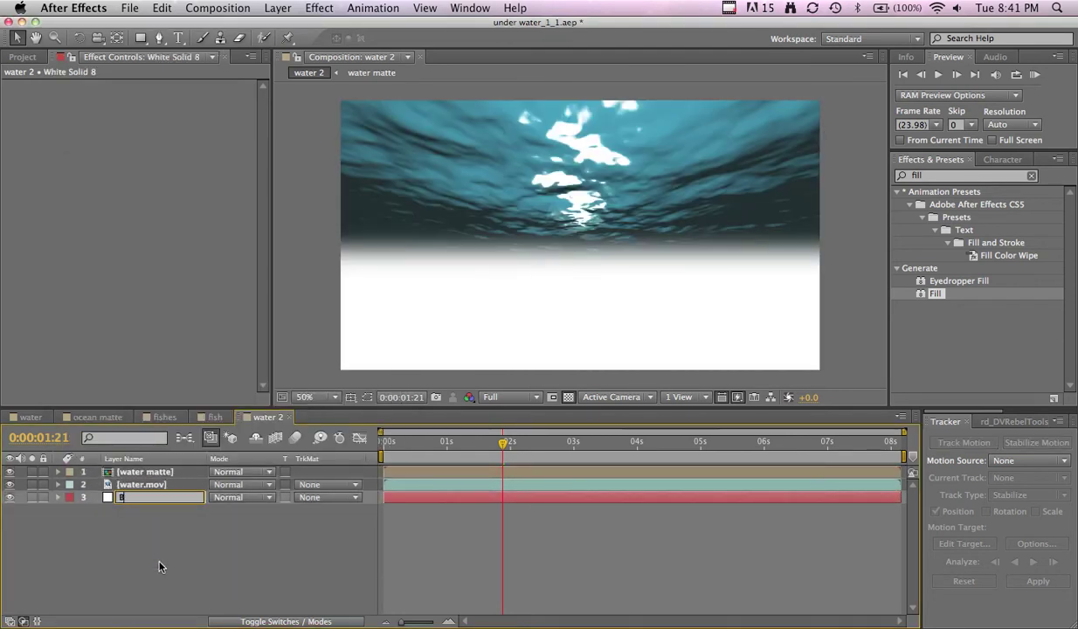
pyautogui.write('G')
pyautogui.click(186, 577)
# Step: Apply Ramp to BG with a teal start colour sampled from the water and a black end colour
pyautogui.click(953, 175)
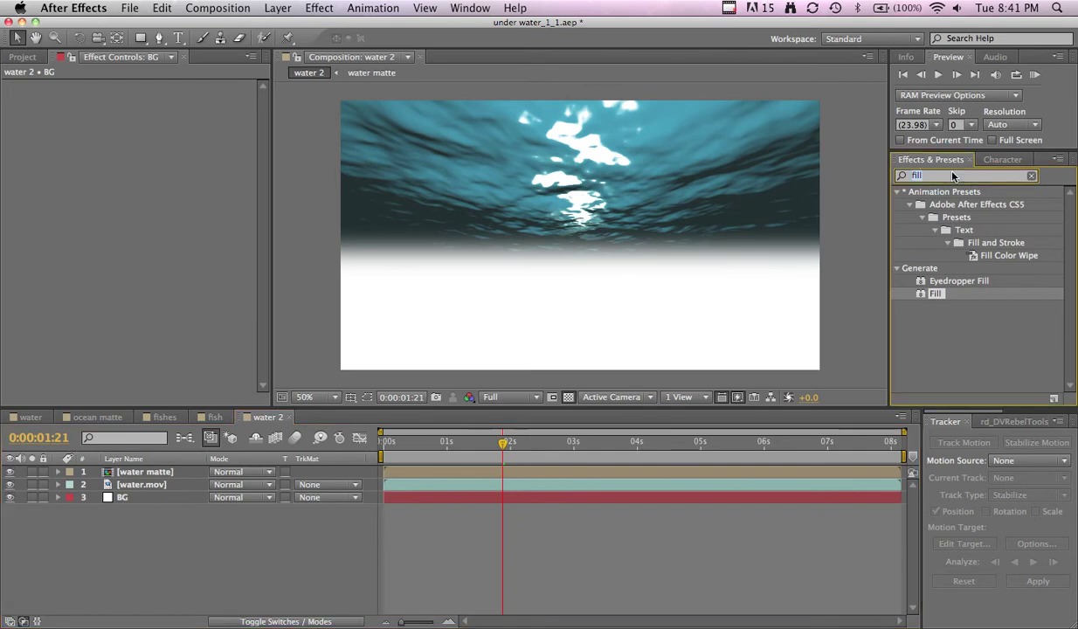
pyautogui.write('ramp')
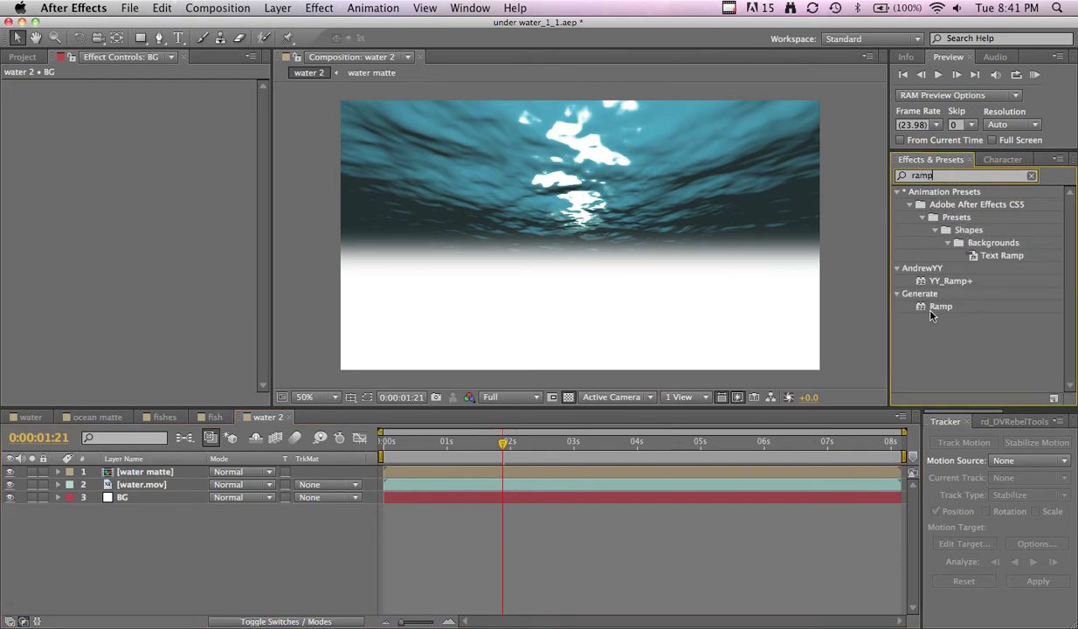
pyautogui.moveTo(941, 306); pyautogui.dragTo(169, 311)
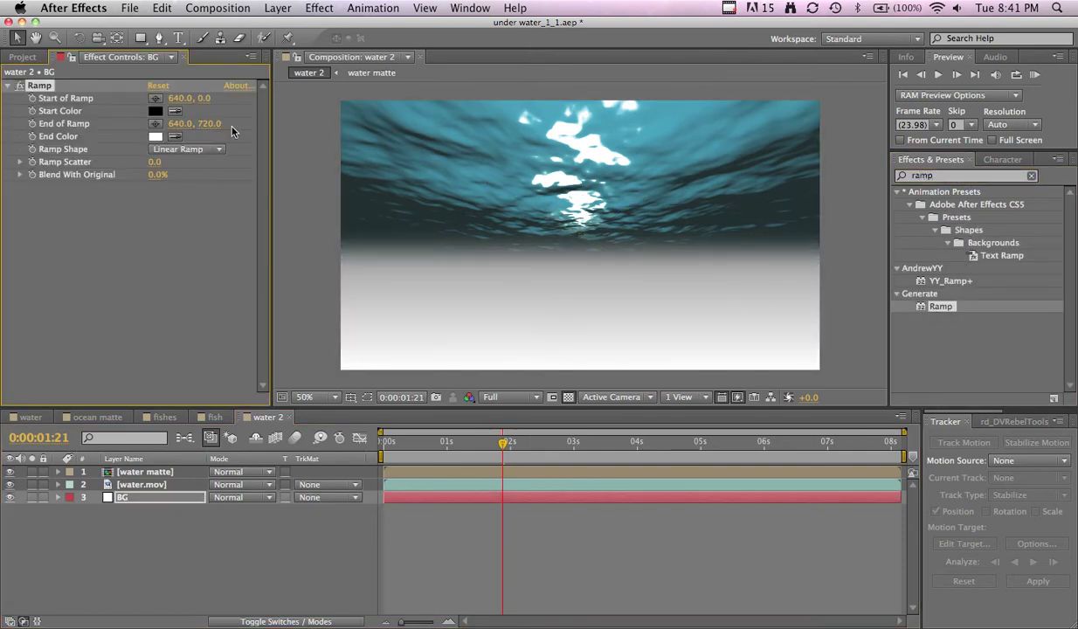
pyautogui.click(155, 111)
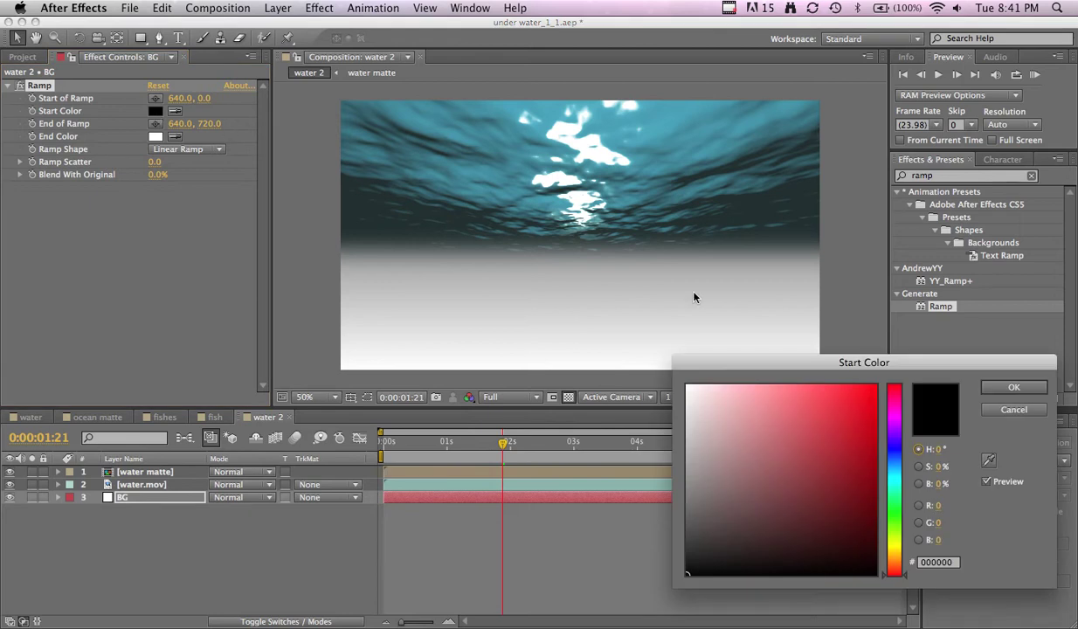
pyautogui.click(1012, 411)
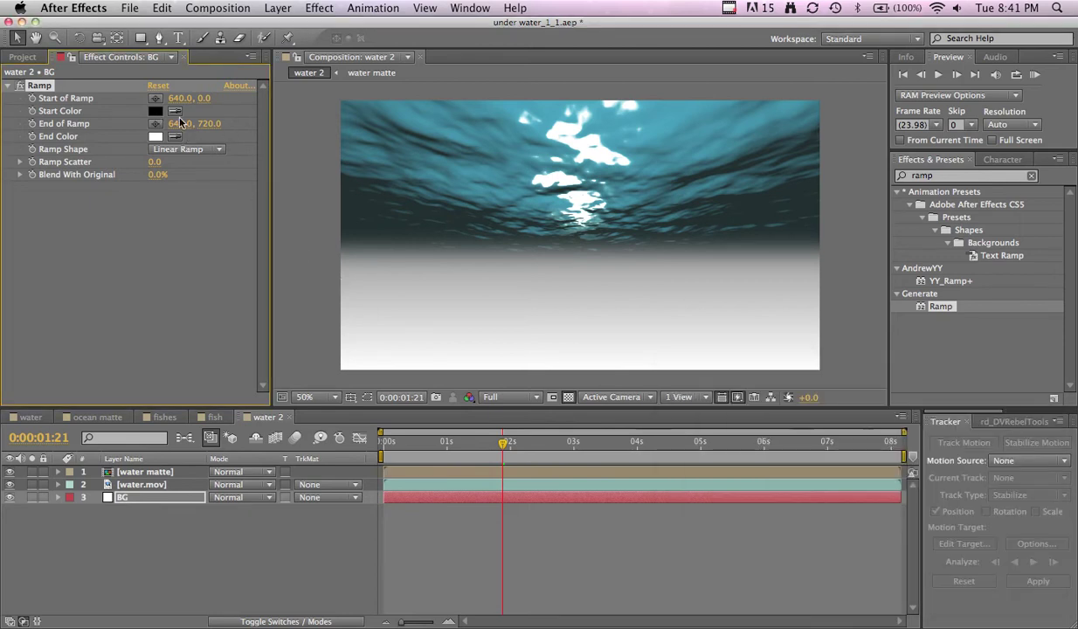
pyautogui.click(420, 125)
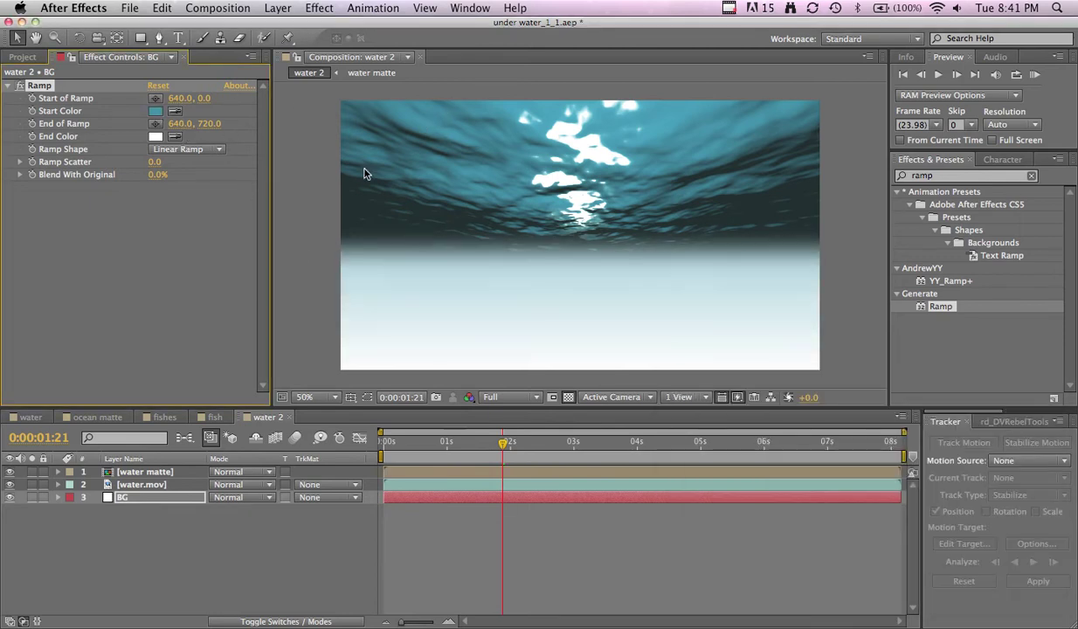
pyautogui.click(156, 136)
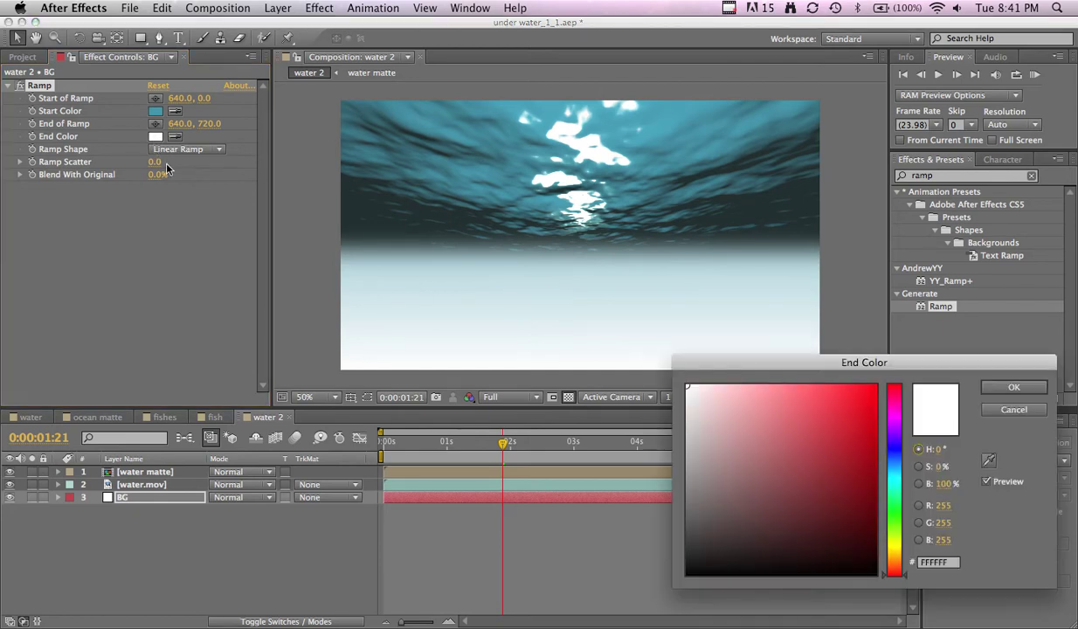
pyautogui.moveTo(871, 498); pyautogui.dragTo(943, 625)
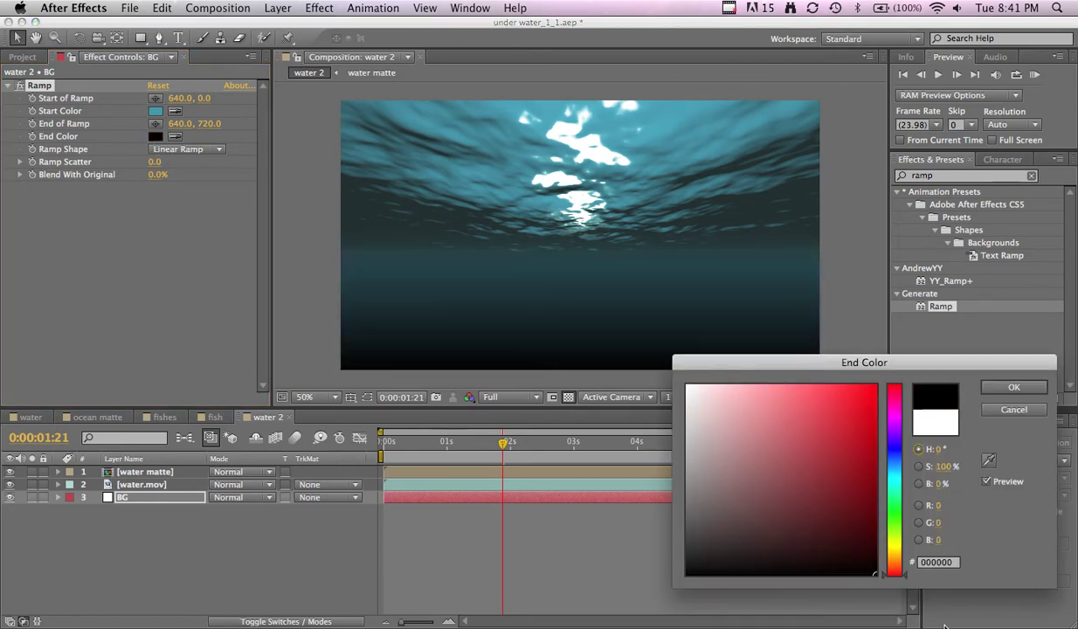
pyautogui.click(1016, 387)
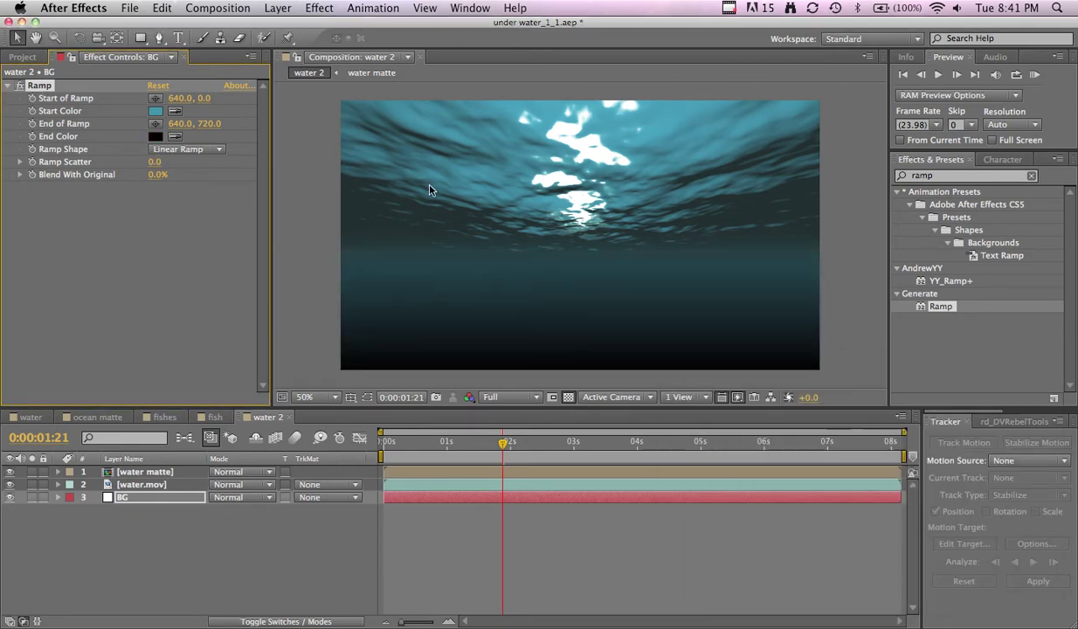
# Step: Position the ramp points at 632,-100 and 632,800 so the gradient spans the frame vertically
pyautogui.press(',')
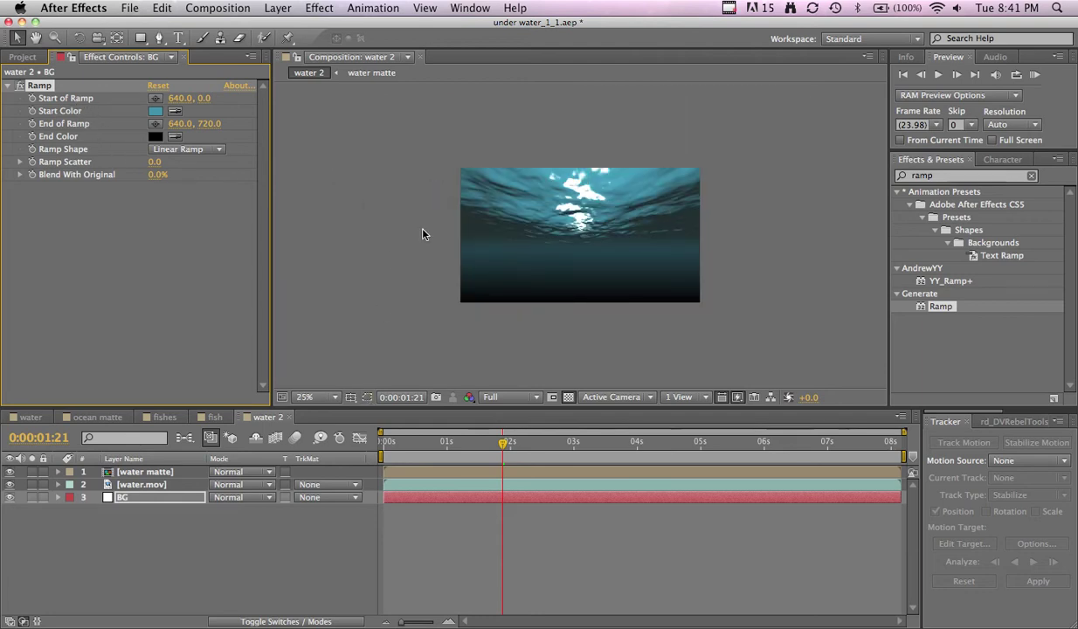
pyautogui.click(561, 337)
pyautogui.scroll(1, 561, 338)
pyautogui.scroll(-1, 561, 337)
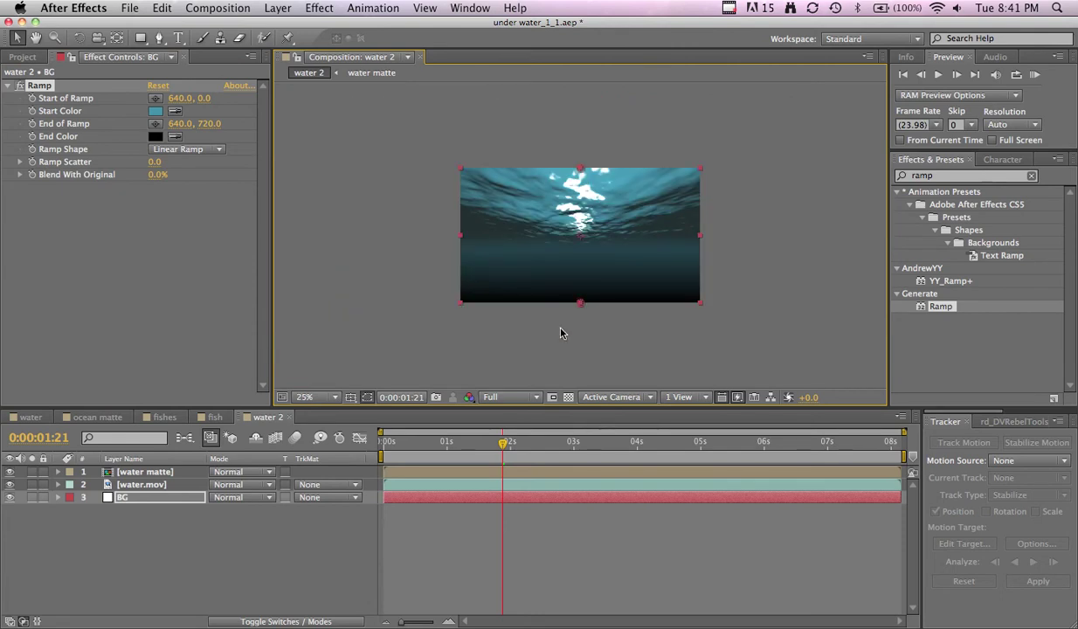
pyautogui.click(561, 332)
pyautogui.moveTo(585, 173)
pyautogui.mouseDown()
pyautogui.moveTo(584, 206)
pyautogui.moveTo(583, 181)
pyautogui.mouseUp()
pyautogui.moveTo(581, 304); pyautogui.dragTo(582, 338)
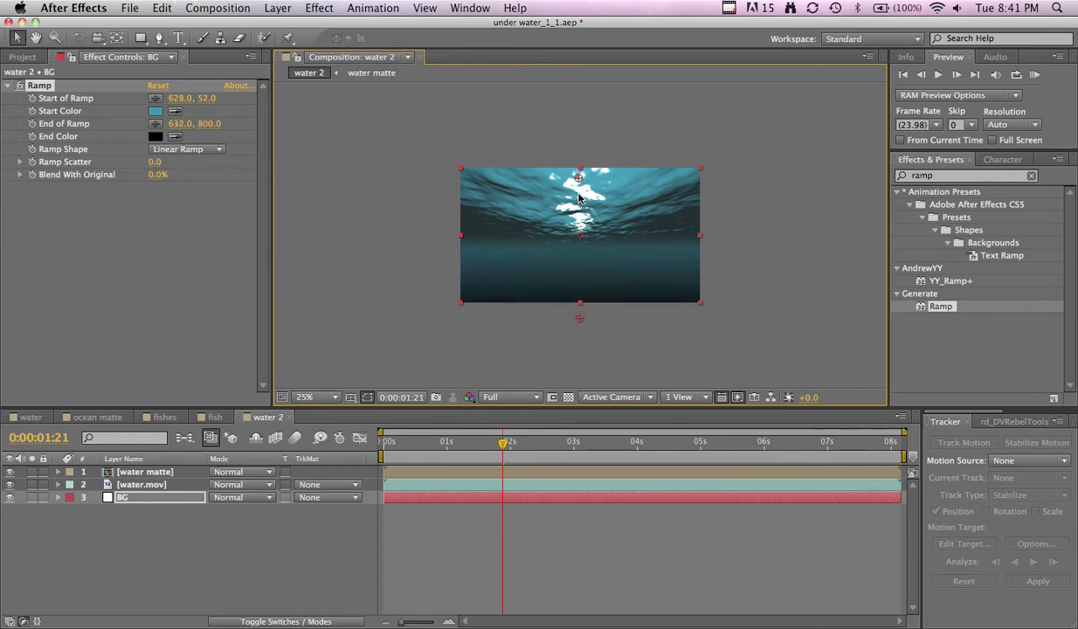
pyautogui.moveTo(576, 183); pyautogui.dragTo(577, 153)
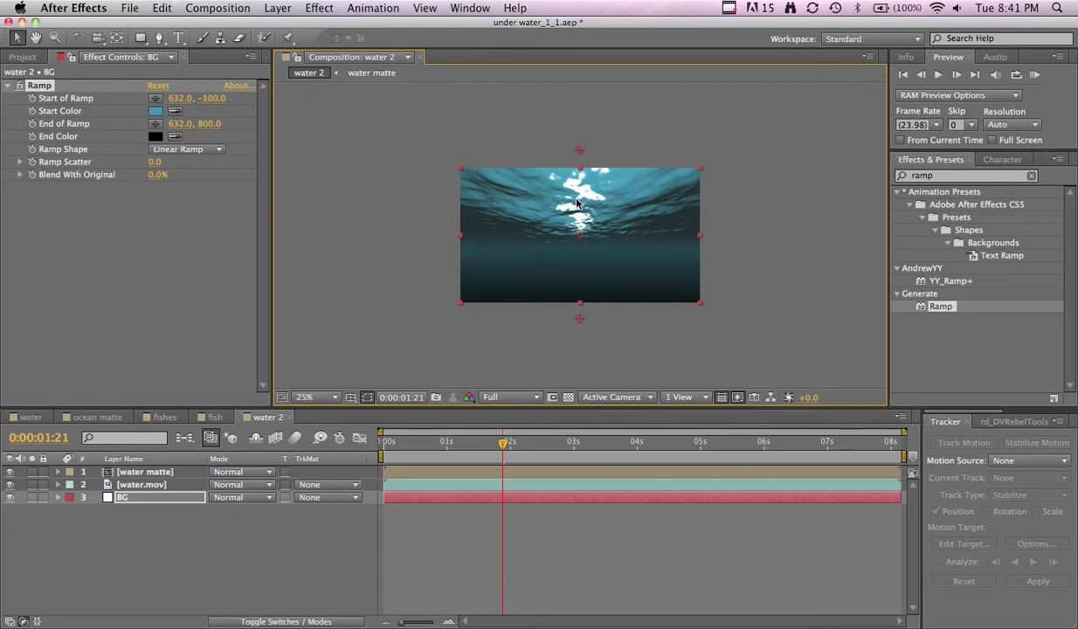
pyautogui.press('.')
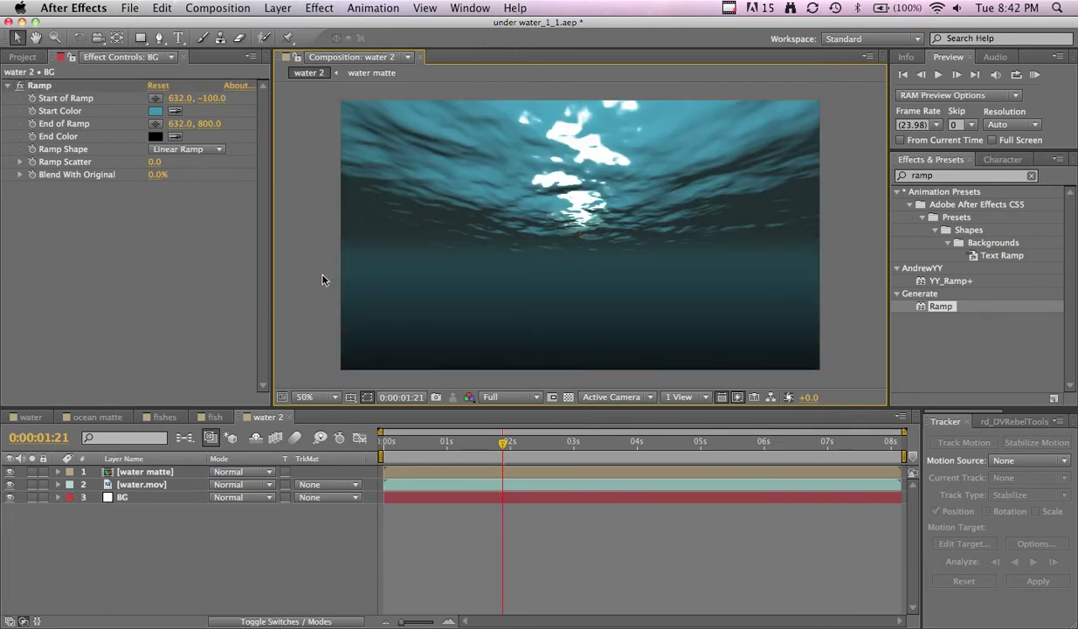
pyautogui.press(',')
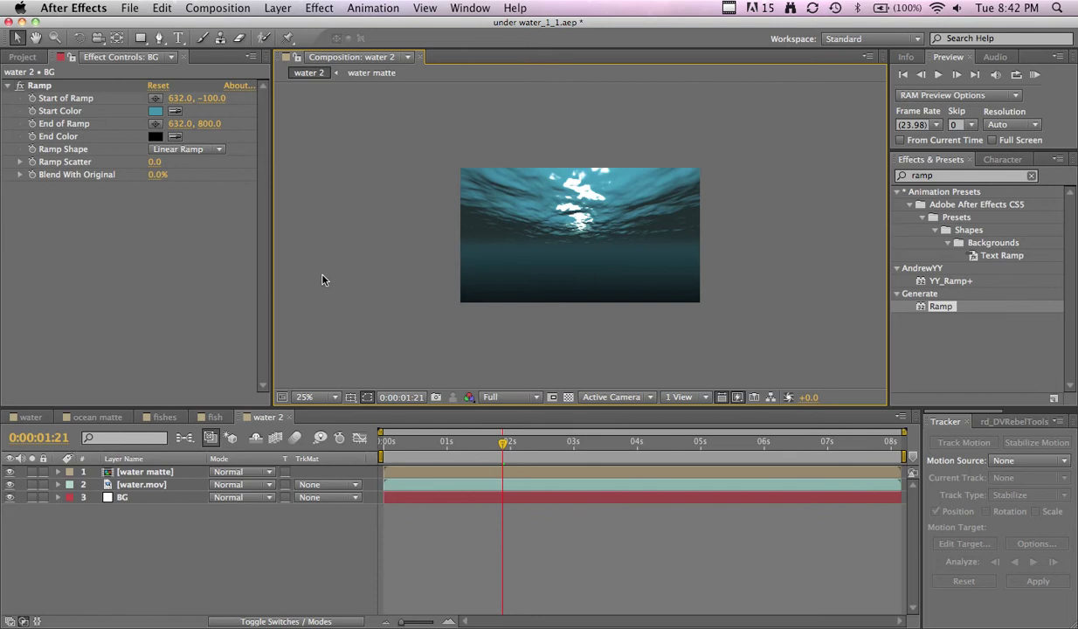
pyautogui.click(155, 487)
# Step: Apply Fractal Noise to the water matte layer with Contrast 210 and Brightness 1.0
pyautogui.press('.')
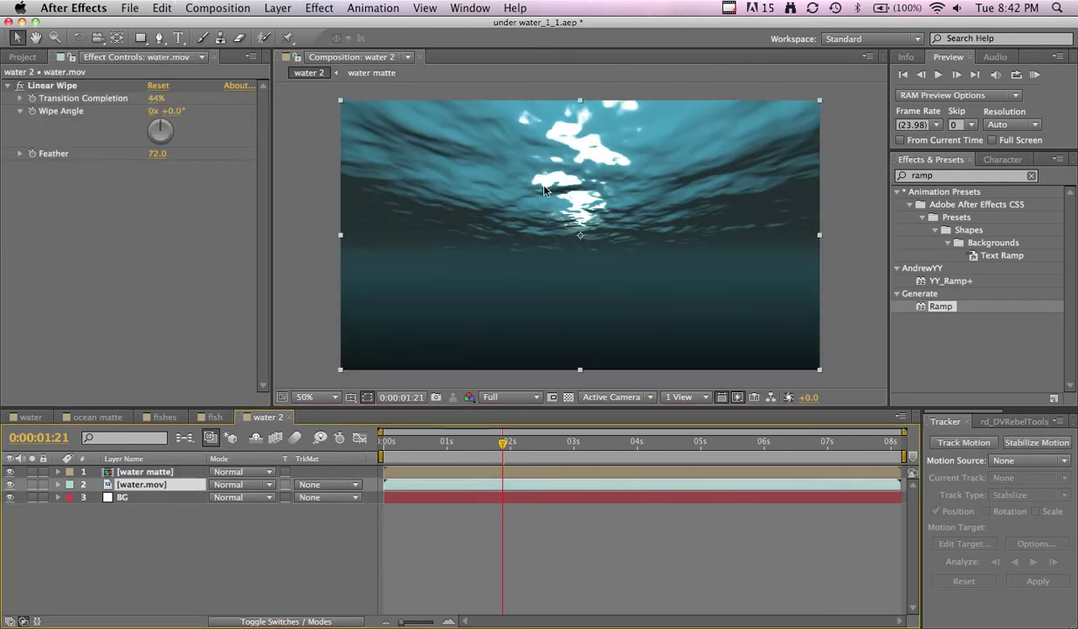
pyautogui.click(147, 472)
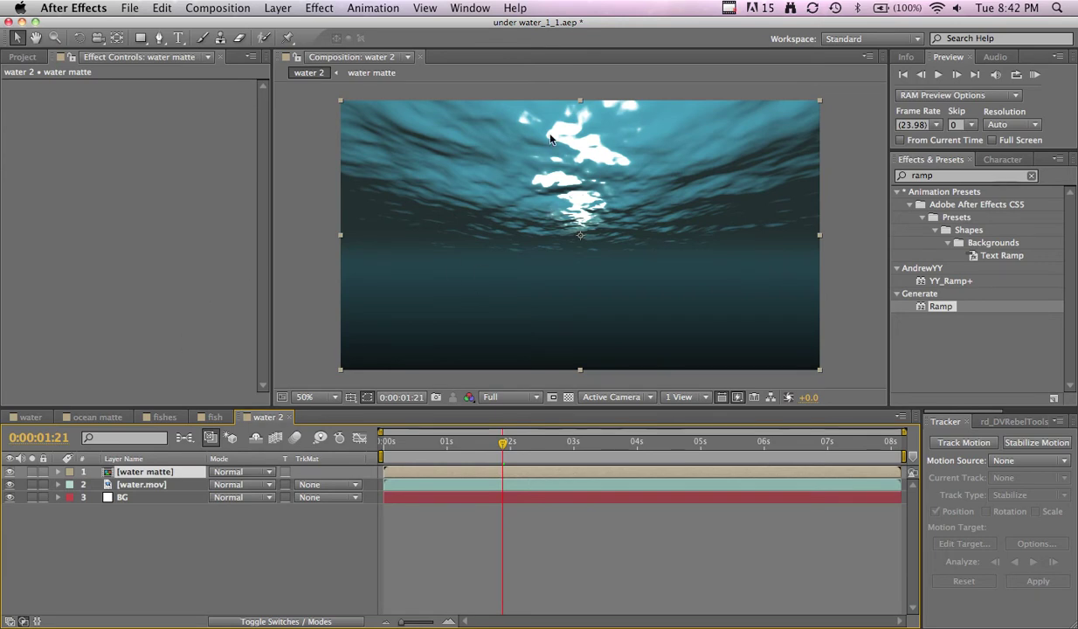
pyautogui.click(931, 179)
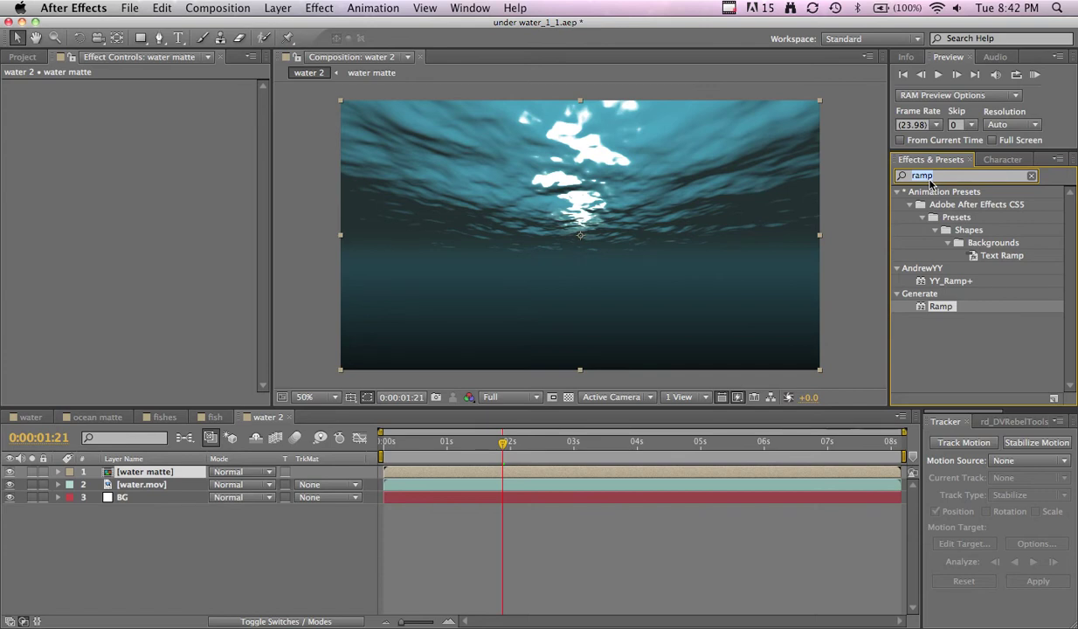
pyautogui.press('BackSpace')
pyautogui.write('fracta')
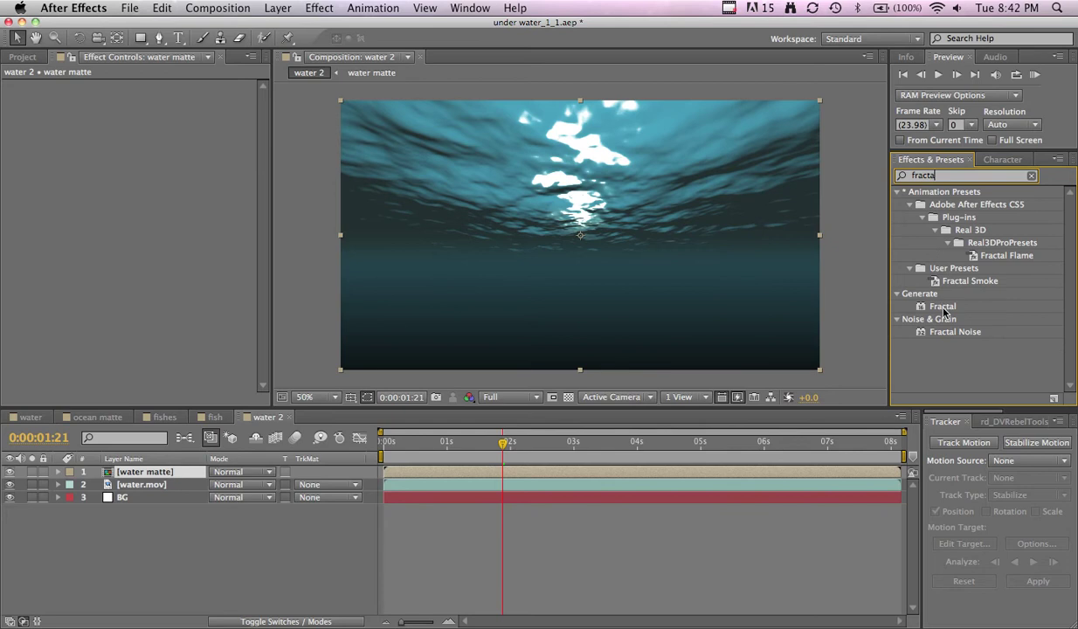
pyautogui.moveTo(943, 333); pyautogui.dragTo(367, 236)
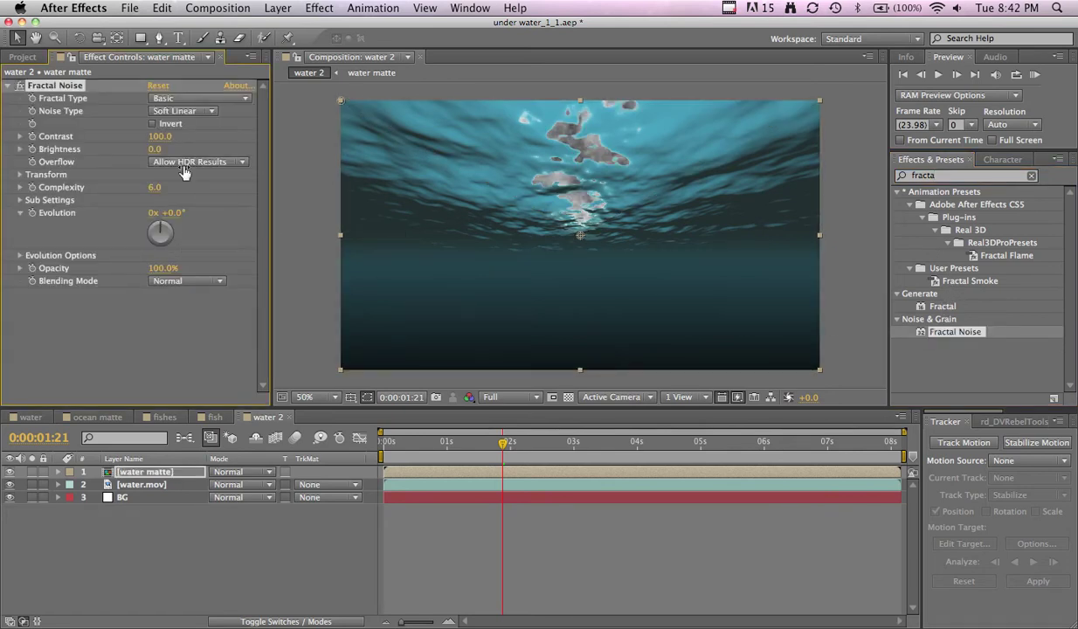
pyautogui.moveTo(159, 136); pyautogui.dragTo(251, 149)
pyautogui.moveTo(155, 150); pyautogui.dragTo(161, 156)
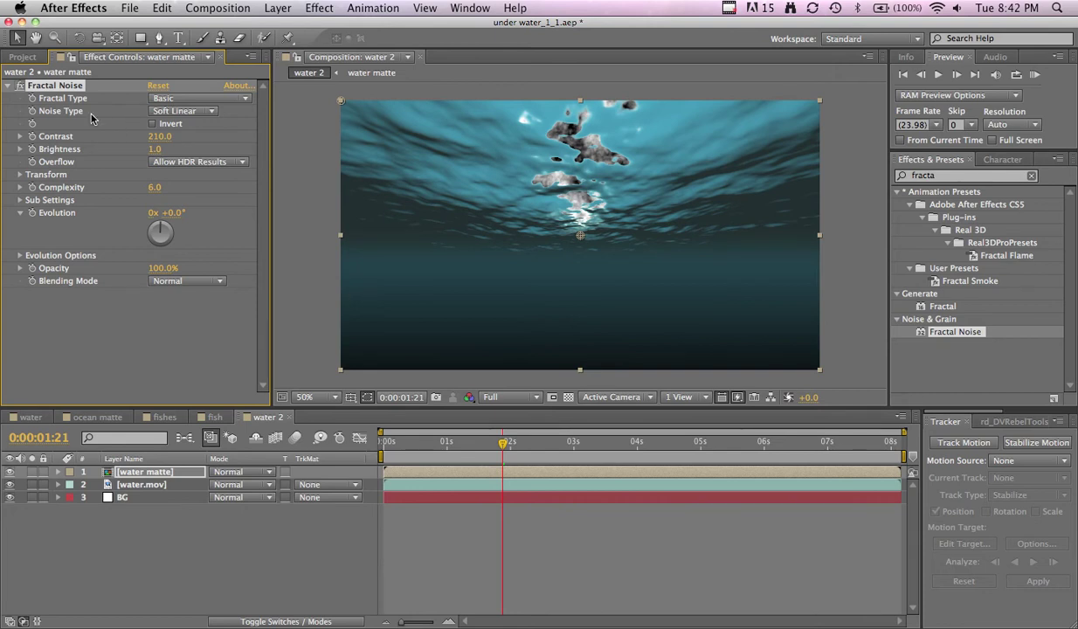
pyautogui.click(9, 86)
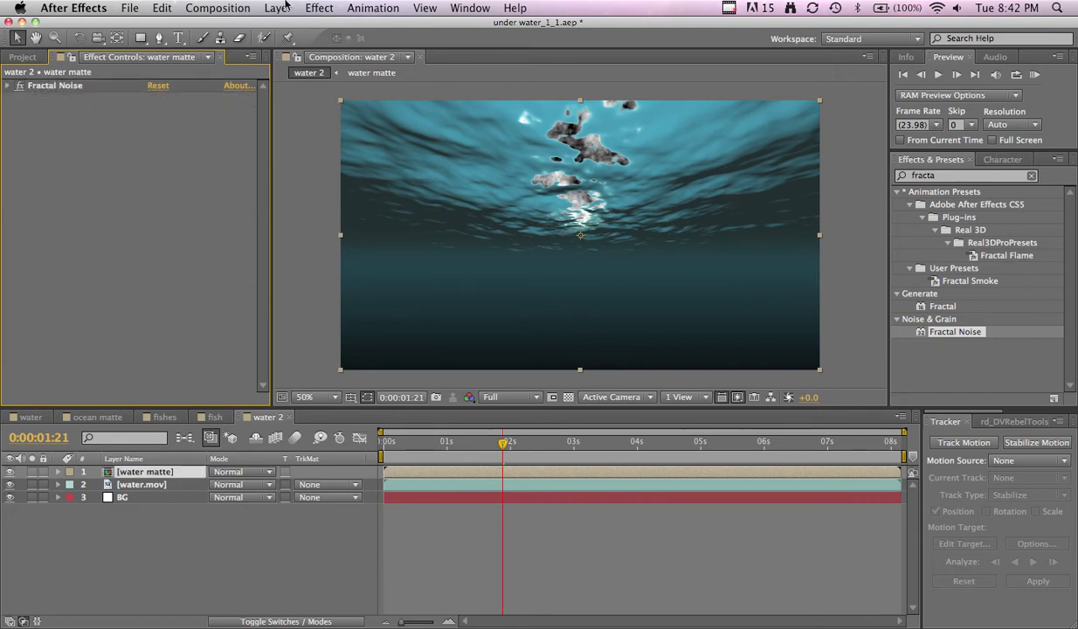
pyautogui.click(319, 8)
# Step: Add CC Radial Blur set to Straight Zoom, Amount 102, centred at 848,-1112
pyautogui.moveTo(365, 125)
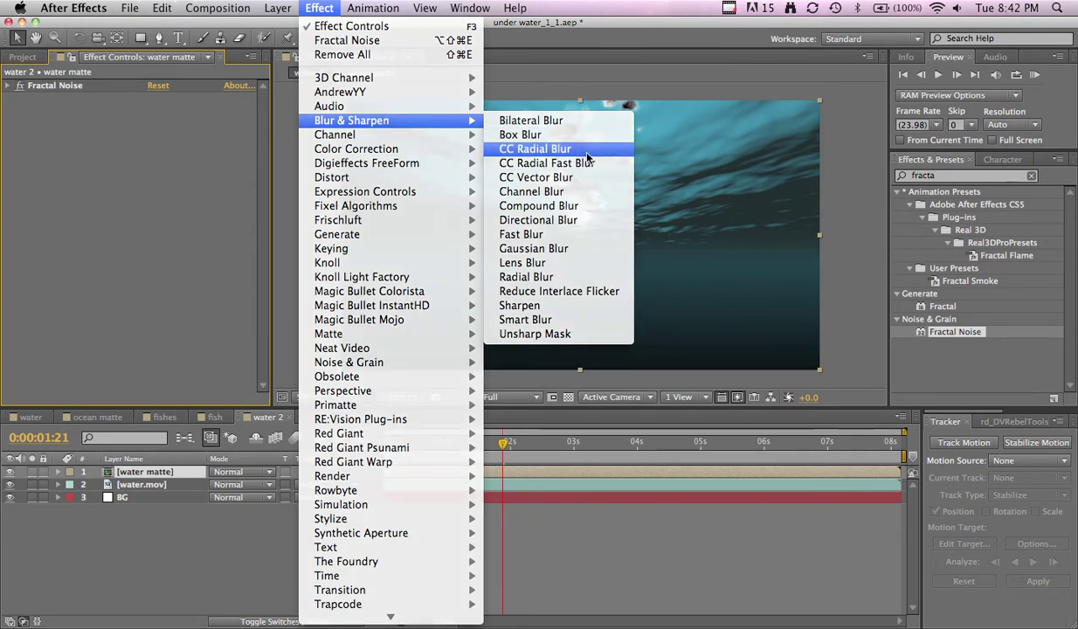
pyautogui.click(551, 148)
pyautogui.click(183, 112)
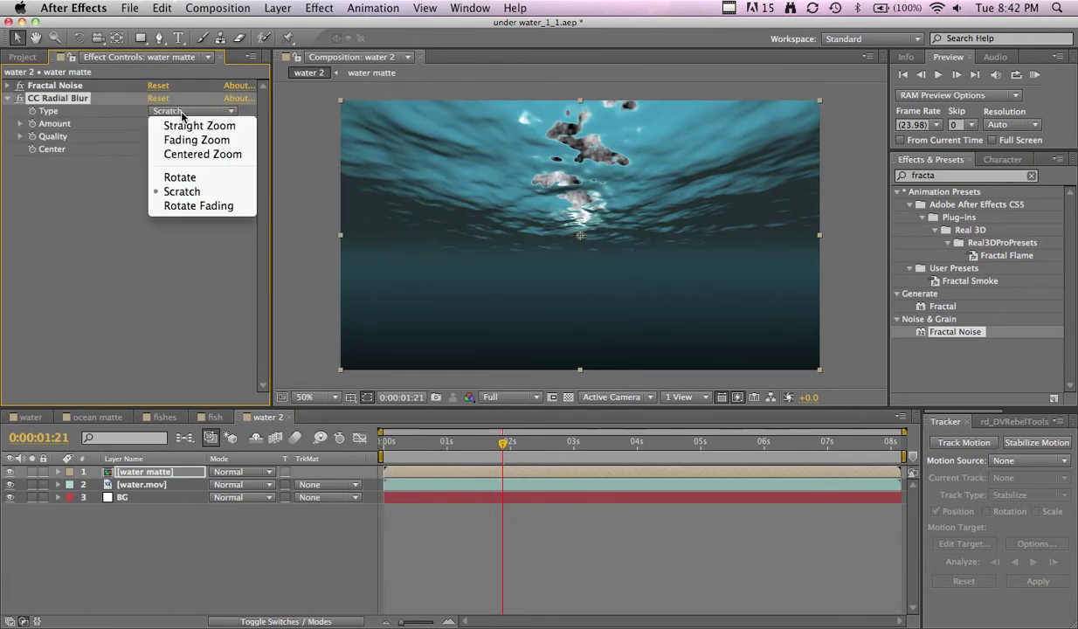
pyautogui.click(229, 131)
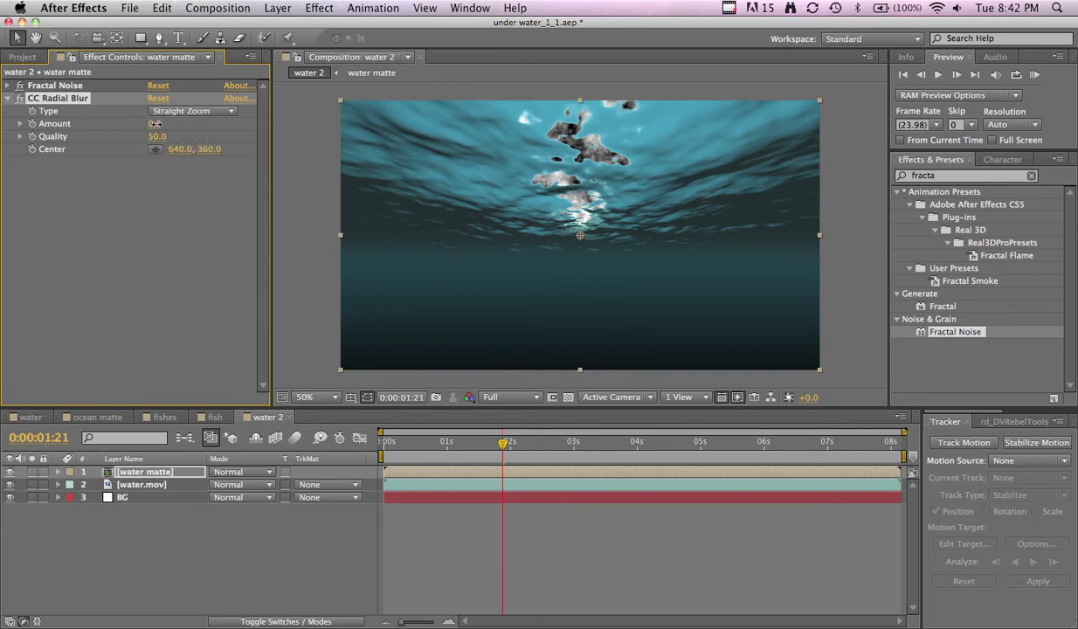
pyautogui.moveTo(153, 123); pyautogui.dragTo(229, 127)
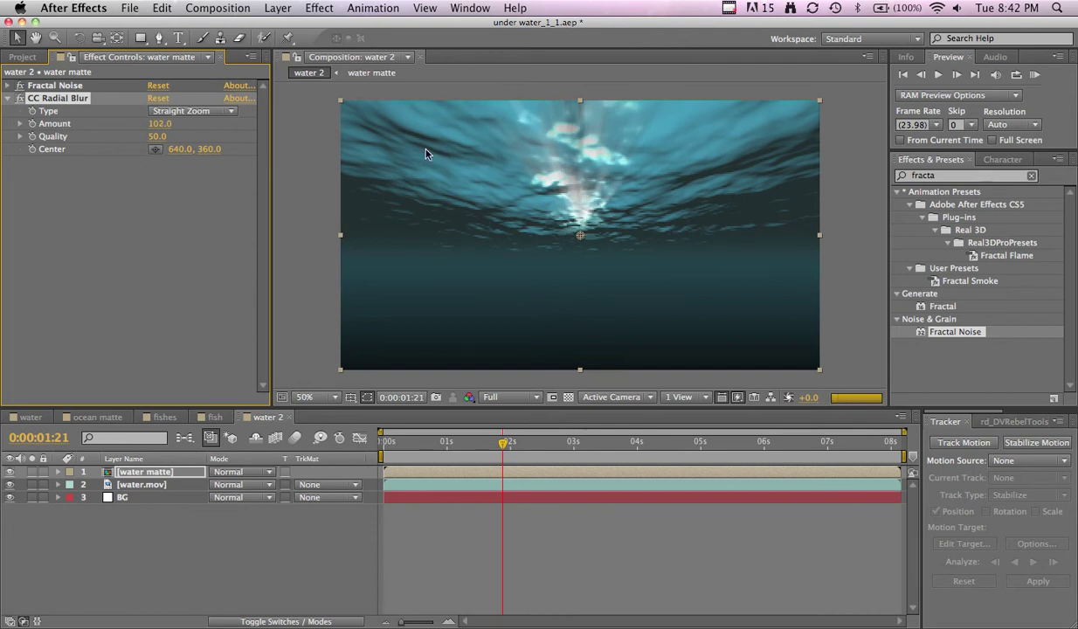
pyautogui.scroll(-4, 425, 154)
pyautogui.moveTo(578, 233); pyautogui.dragTo(597, 99)
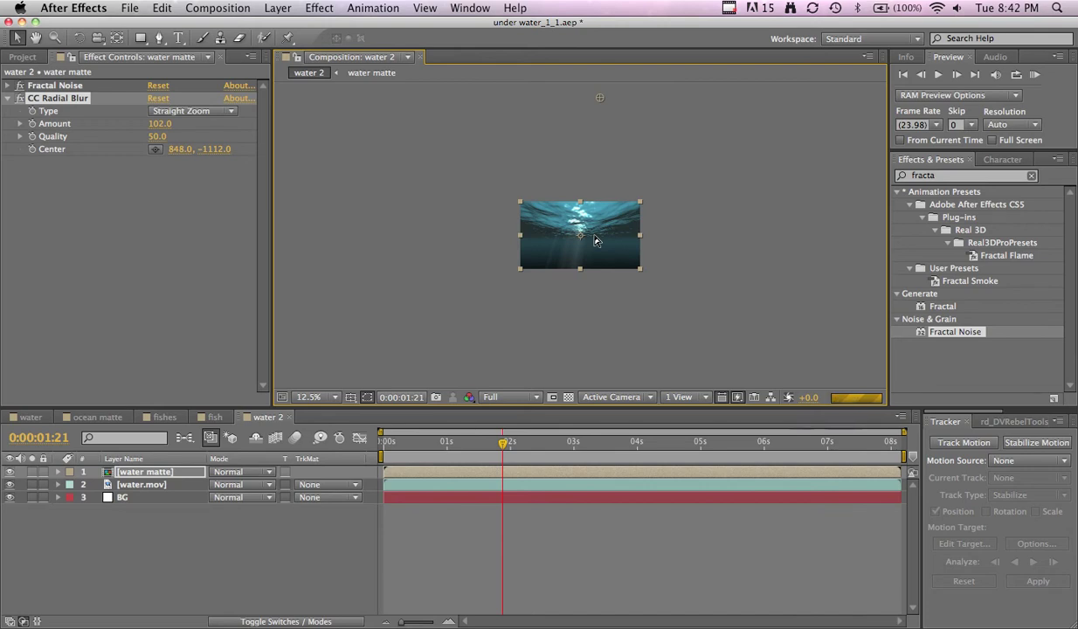
pyautogui.press('.')
pyautogui.press('.')
pyautogui.press('.')
pyautogui.press('.')
pyautogui.press('.')
pyautogui.press('.')
pyautogui.press('.')
pyautogui.press(',')
pyautogui.press(',')
pyautogui.press(',')
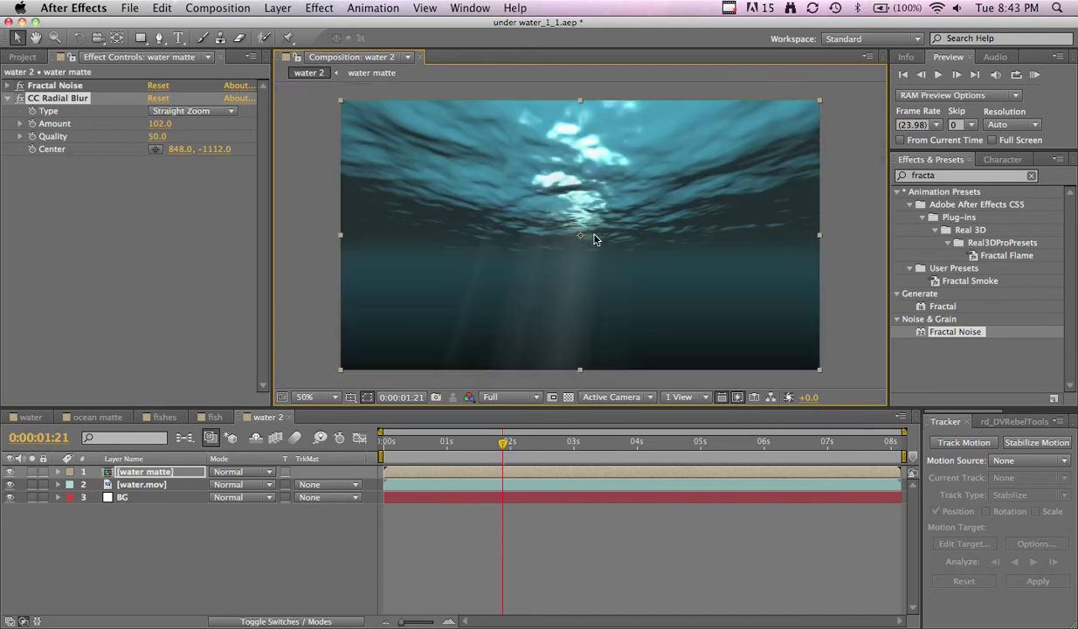
# Step: Change the Fractal Noise Evolution to -23° to shift the rays, checking another frame
pyautogui.click(19, 92)
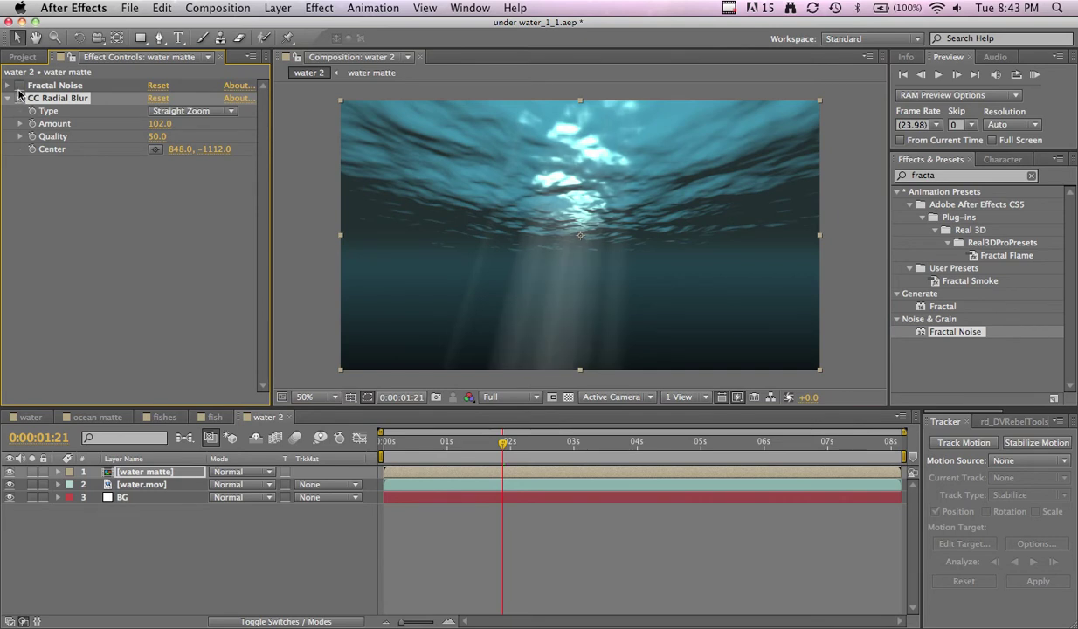
pyautogui.click(19, 86)
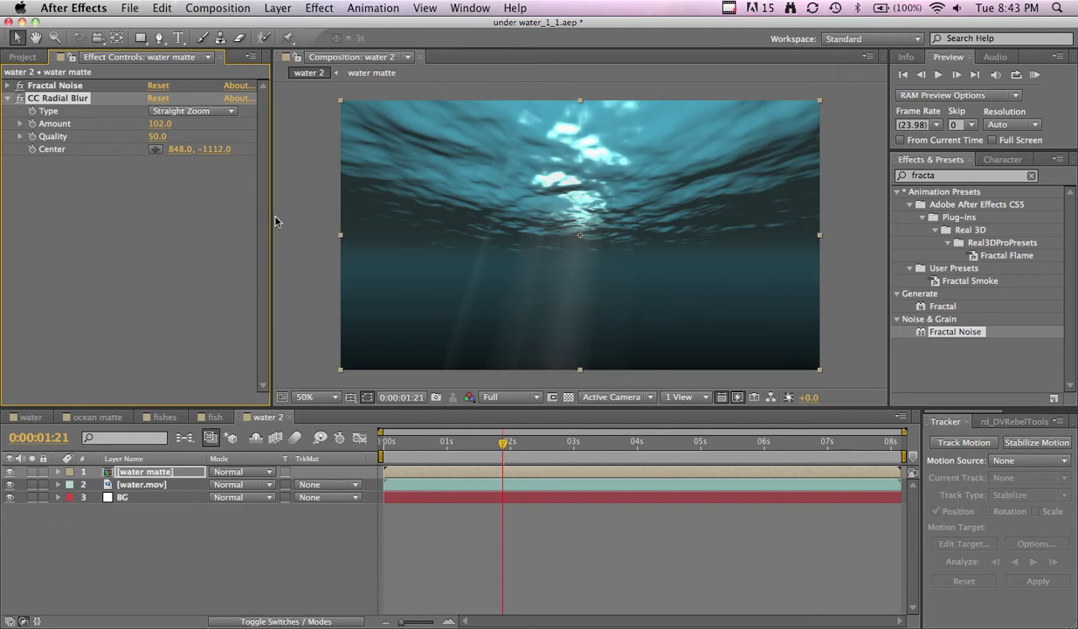
pyautogui.click(7, 85)
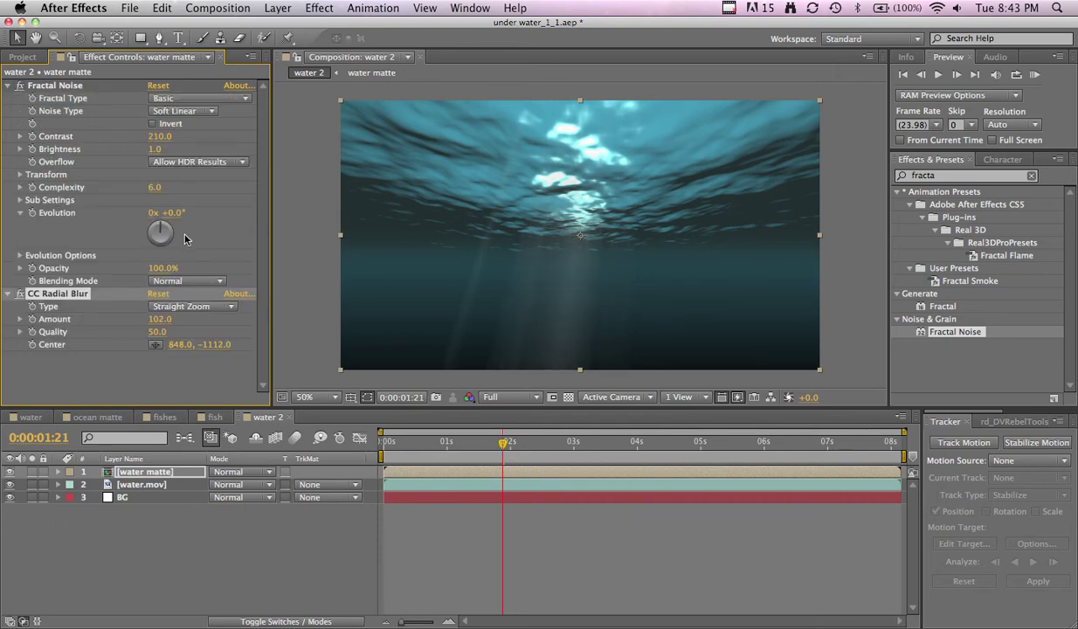
pyautogui.moveTo(175, 213); pyautogui.dragTo(228, 219)
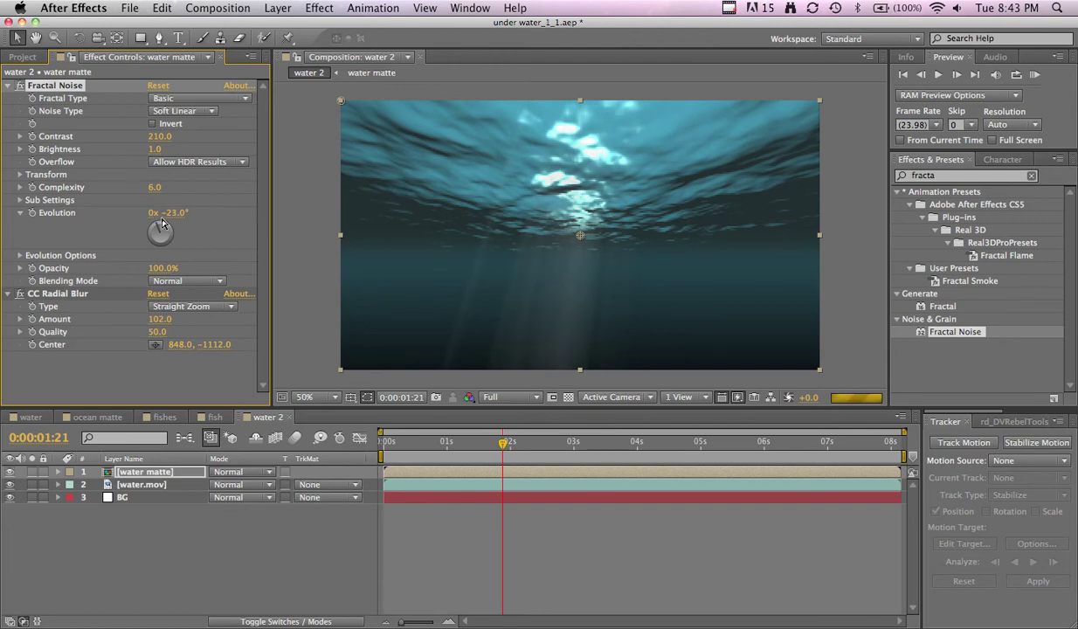
pyautogui.moveTo(465, 443); pyautogui.dragTo(678, 470)
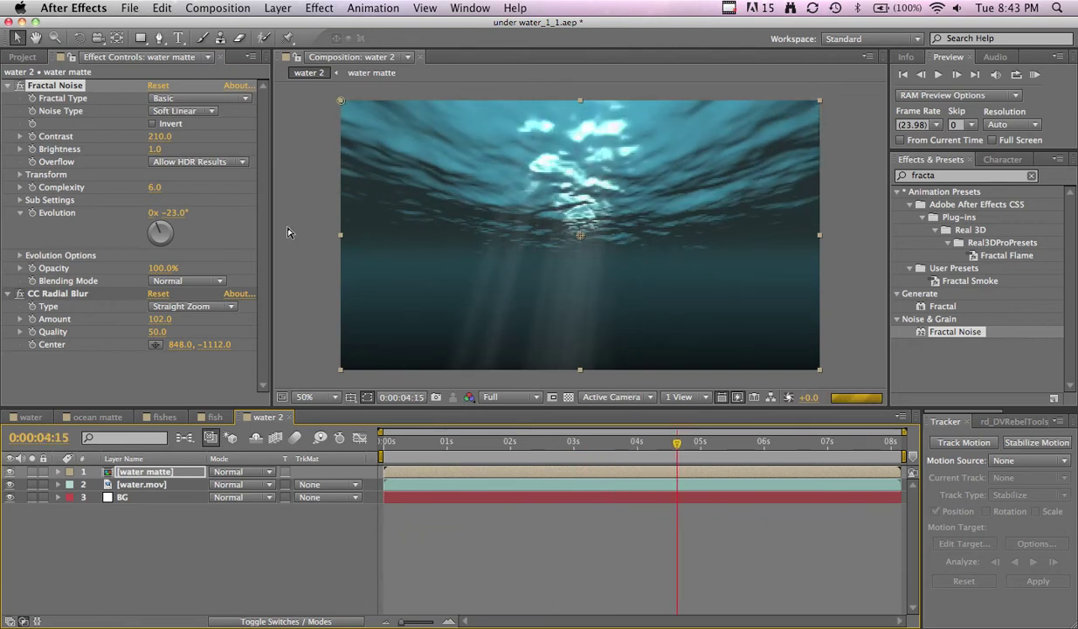
# Step: Apply Curves to the water matte and lift its RGB curve to brighten it
pyautogui.click(9, 86)
pyautogui.click(8, 99)
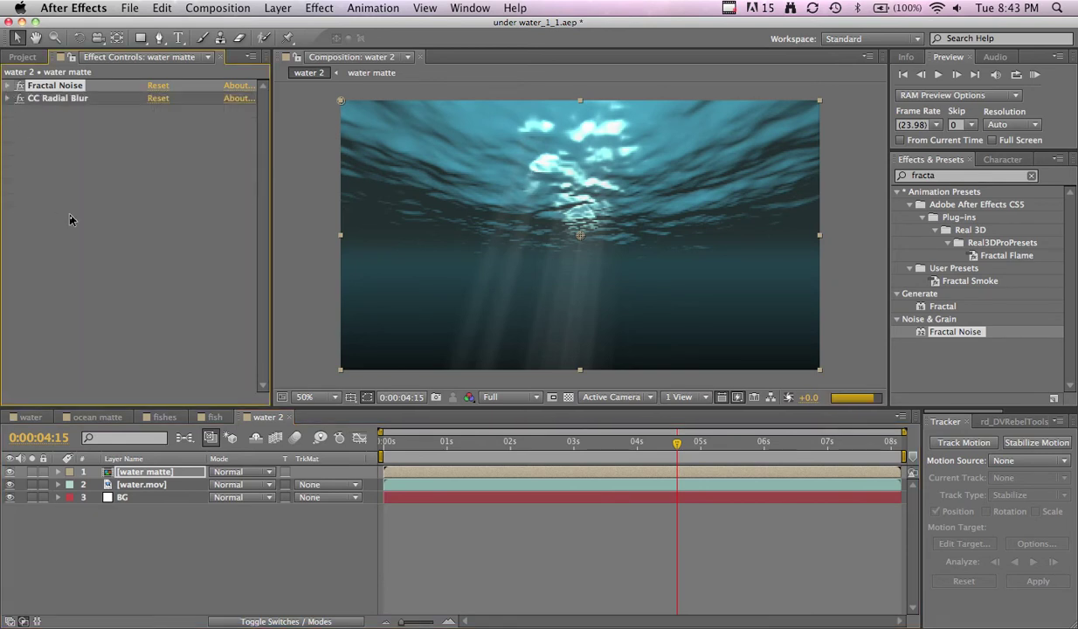
pyautogui.click(71, 211)
pyautogui.click(937, 175)
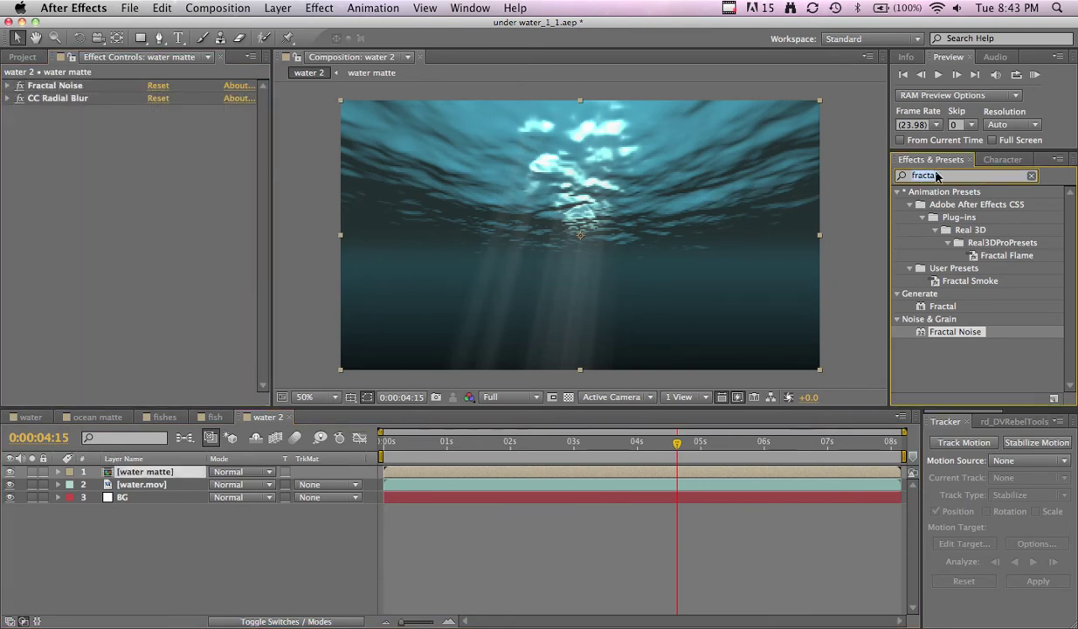
pyautogui.write('curv')
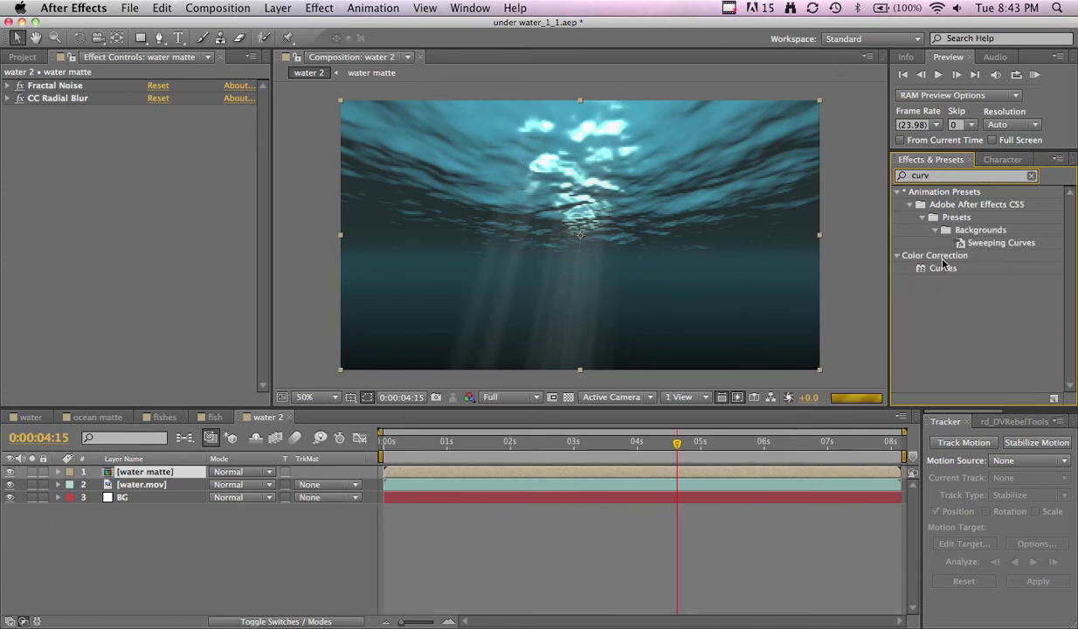
pyautogui.moveTo(943, 268); pyautogui.dragTo(353, 270)
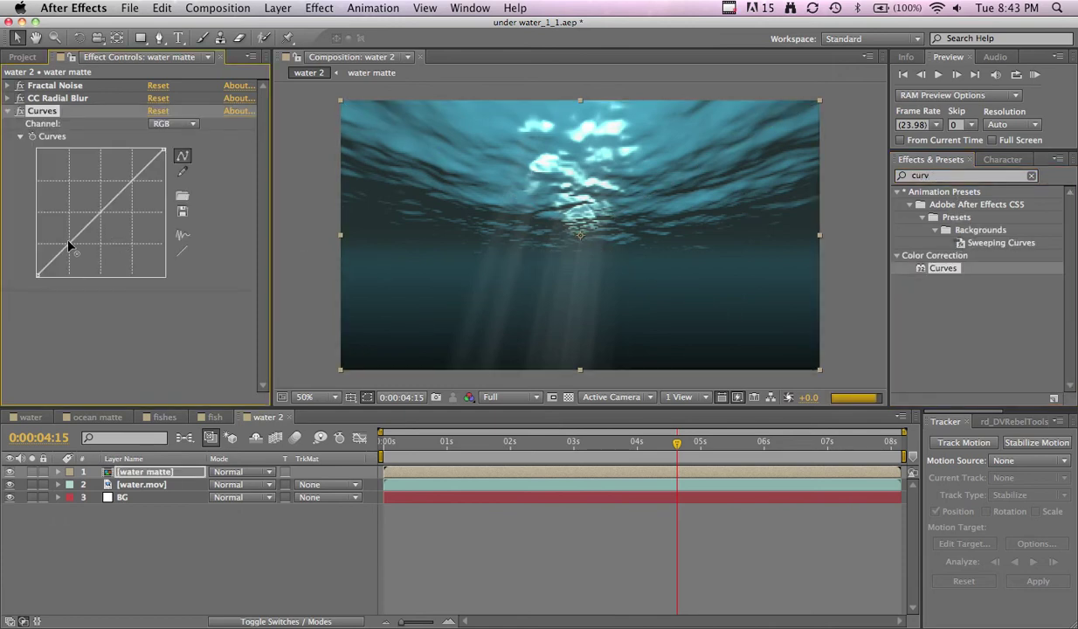
pyautogui.moveTo(70, 243)
pyautogui.mouseDown()
pyautogui.moveTo(47, 229)
pyautogui.moveTo(70, 249)
pyautogui.mouseUp()
# Step: Boost the Red curve, bow the Green curve up, and bow the Blue curve down
pyautogui.click(179, 125)
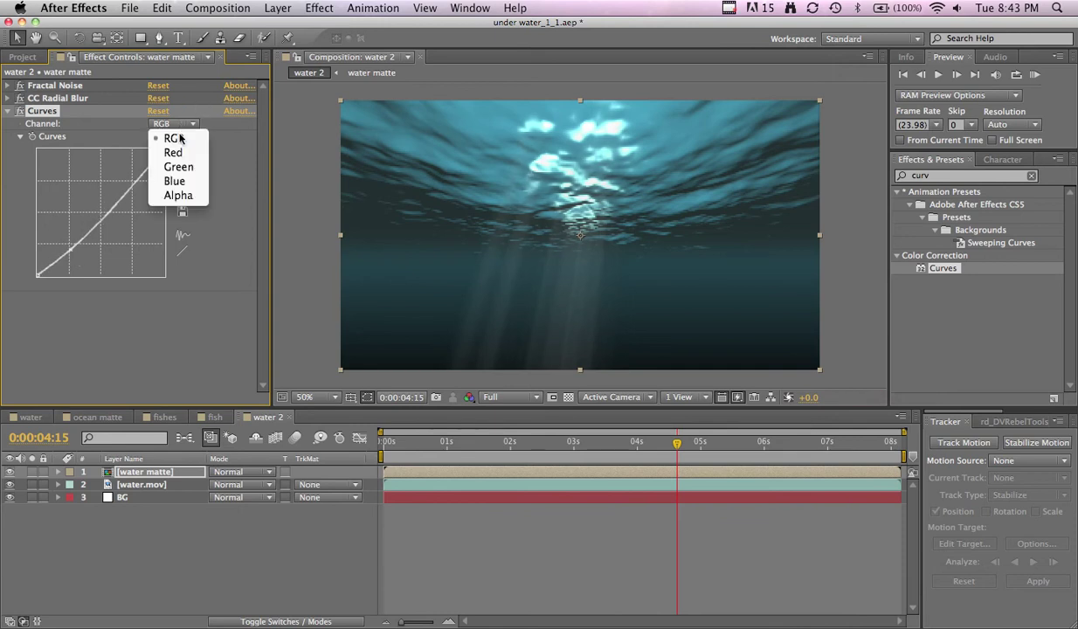
pyautogui.click(173, 151)
pyautogui.moveTo(98, 210); pyautogui.dragTo(84, 193)
pyautogui.click(179, 125)
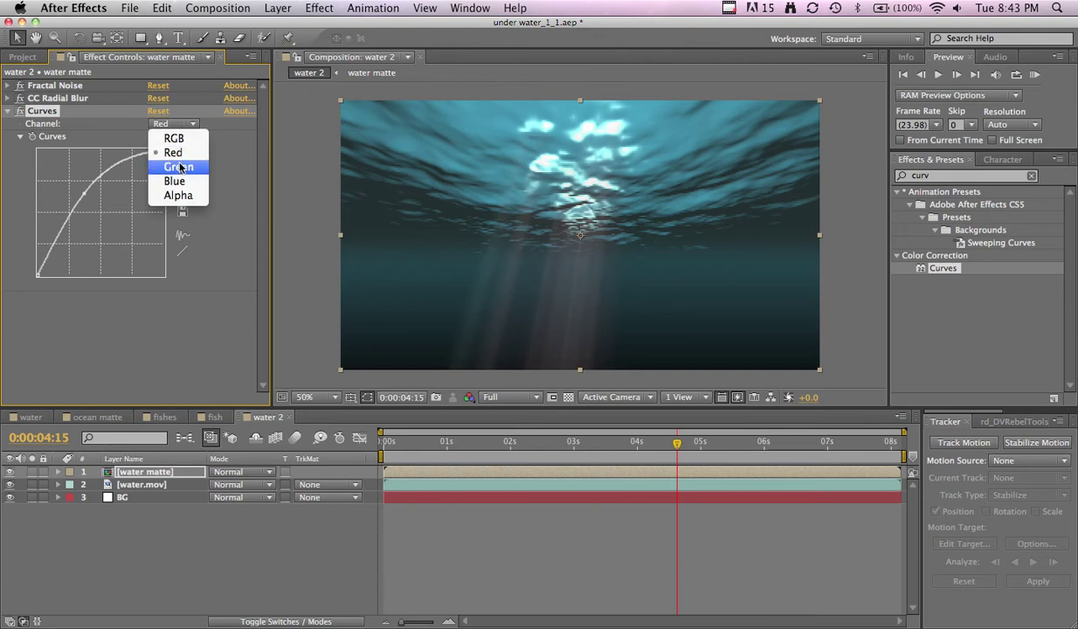
pyautogui.click(174, 166)
pyautogui.moveTo(96, 217)
pyautogui.mouseDown()
pyautogui.moveTo(106, 213)
pyautogui.moveTo(96, 201)
pyautogui.mouseUp()
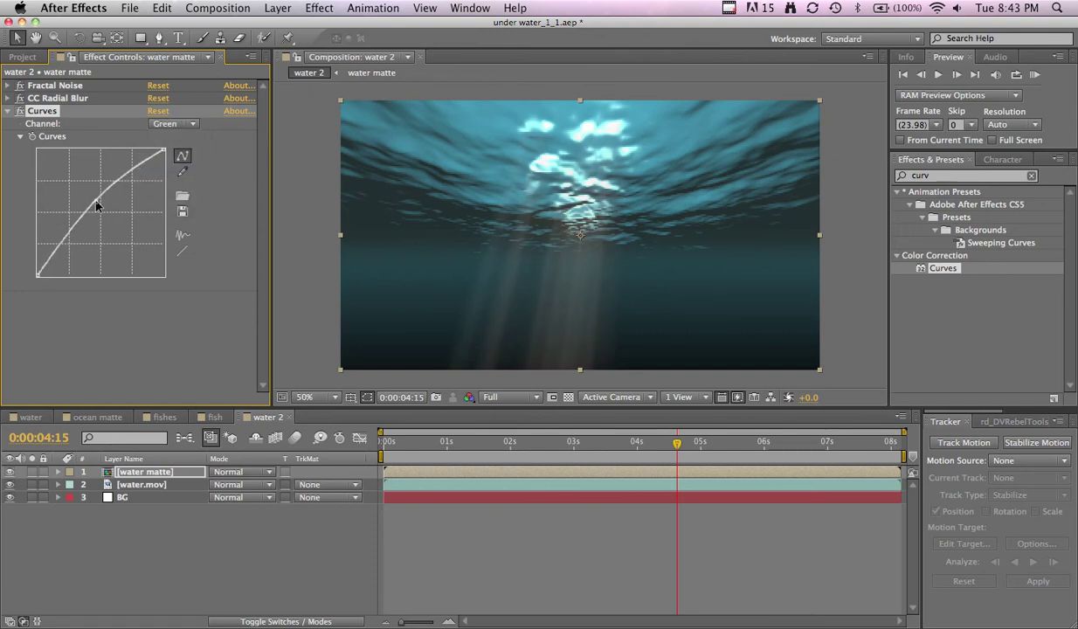
pyautogui.click(179, 124)
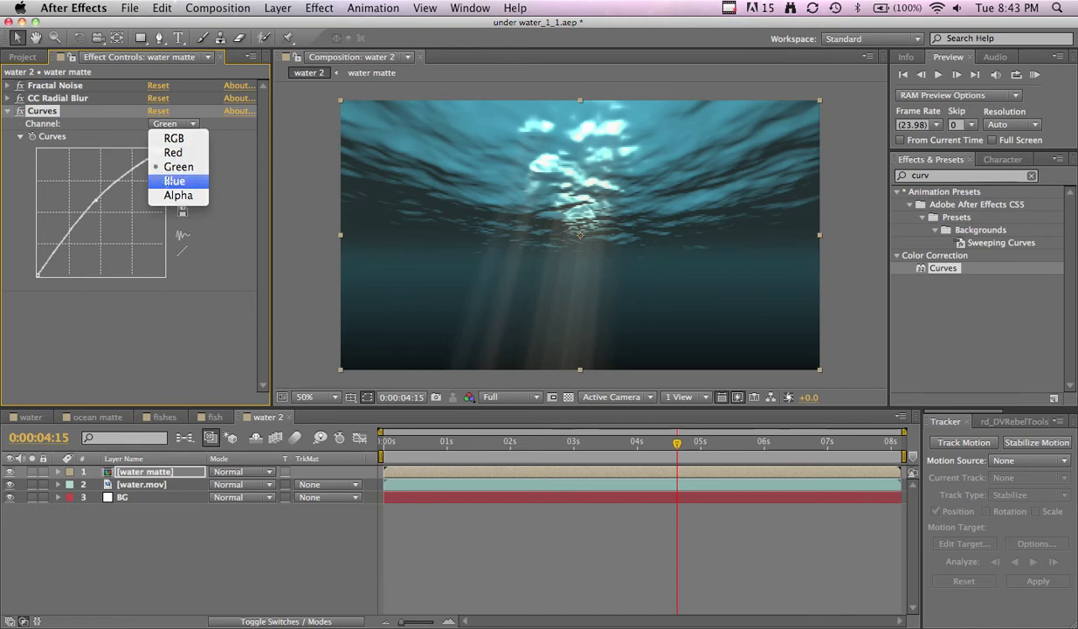
pyautogui.click(175, 181)
pyautogui.moveTo(108, 204)
pyautogui.mouseDown()
pyautogui.moveTo(88, 204)
pyautogui.moveTo(111, 230)
pyautogui.moveTo(94, 188)
pyautogui.moveTo(123, 232)
pyautogui.moveTo(114, 215)
pyautogui.mouseUp()
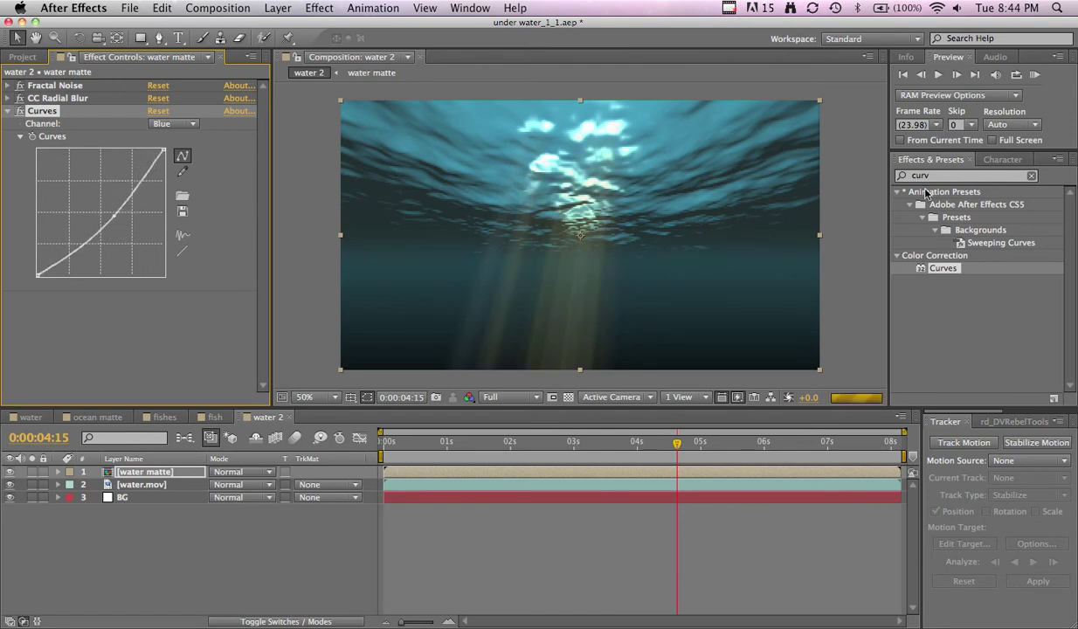
pyautogui.doubleClick(924, 176)
# Step: Apply Hue/Saturation to the water matte with Master Saturation -47, previewing at 0:00:03:23
pyautogui.write('hue')
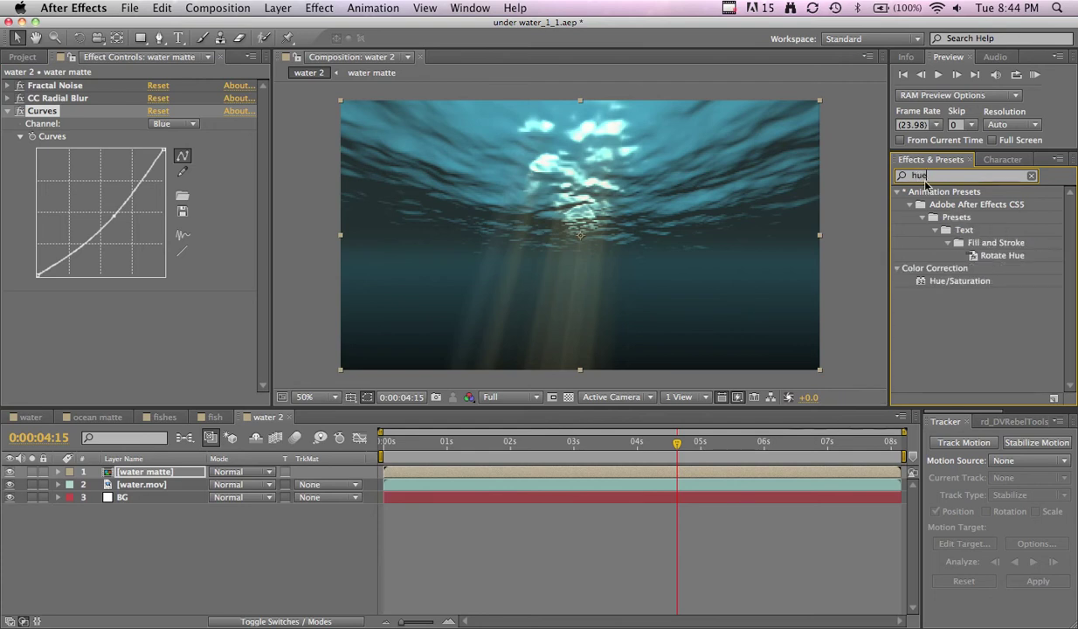
pyautogui.moveTo(957, 280); pyautogui.dragTo(217, 359)
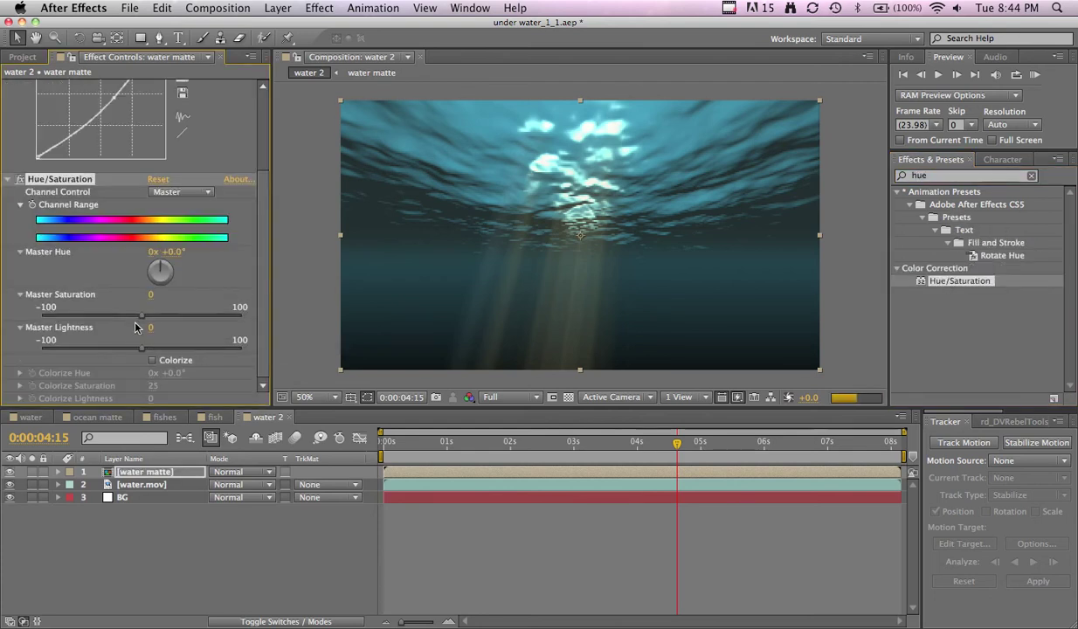
pyautogui.moveTo(140, 313); pyautogui.dragTo(93, 315)
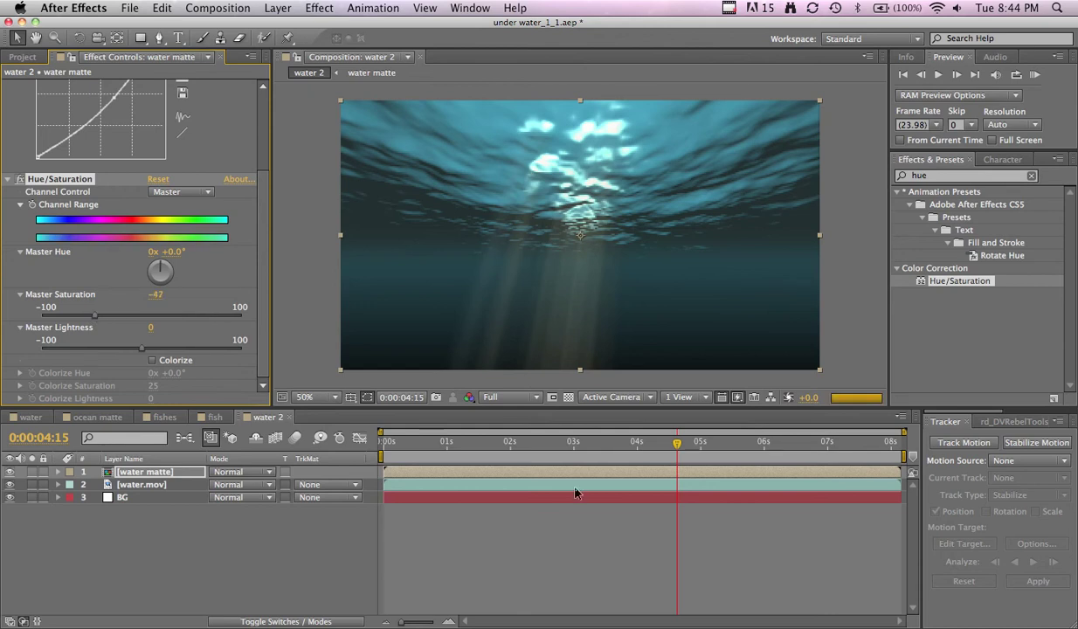
pyautogui.click(475, 443)
pyautogui.moveTo(474, 443); pyautogui.dragTo(635, 464)
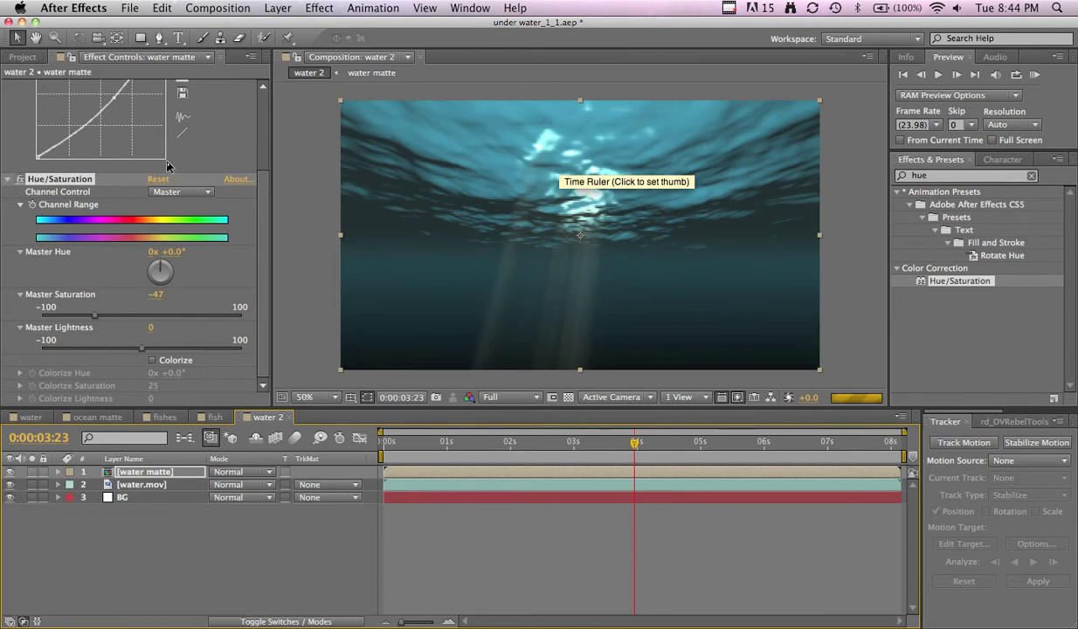
pyautogui.click(9, 180)
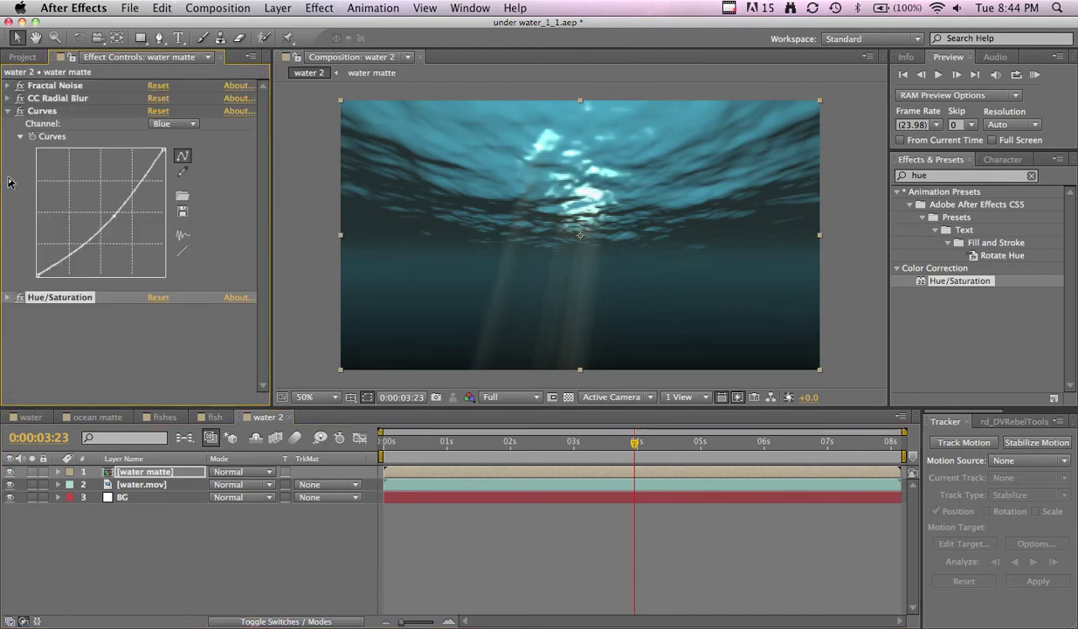
pyautogui.click(9, 111)
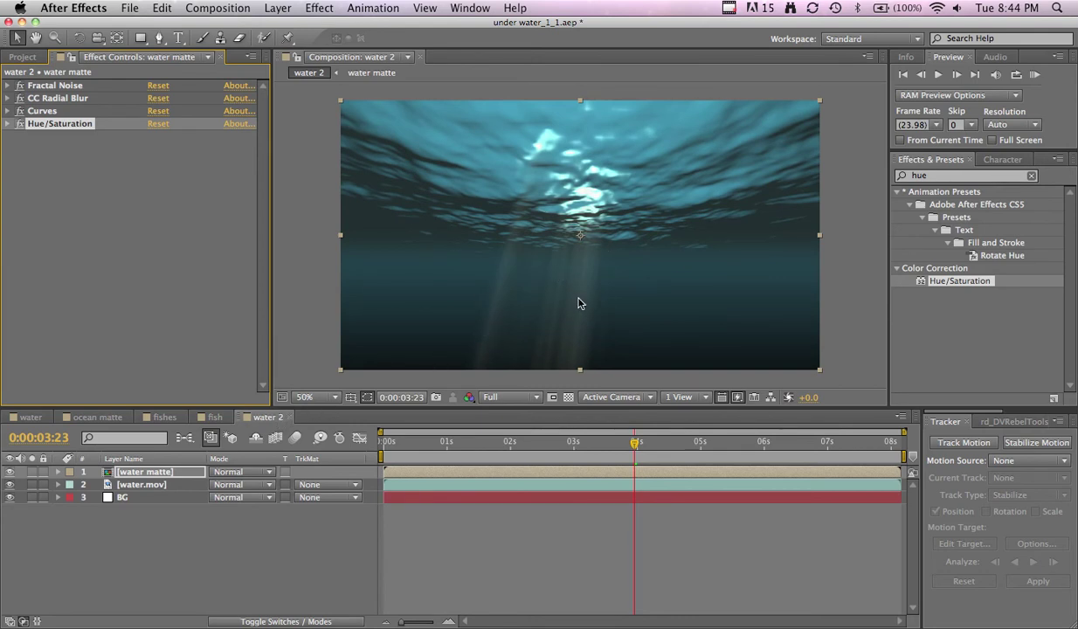
# Step: Create a 1280 x 720 white solid, White Solid 9, above the water layers
pyautogui.click(277, 7)
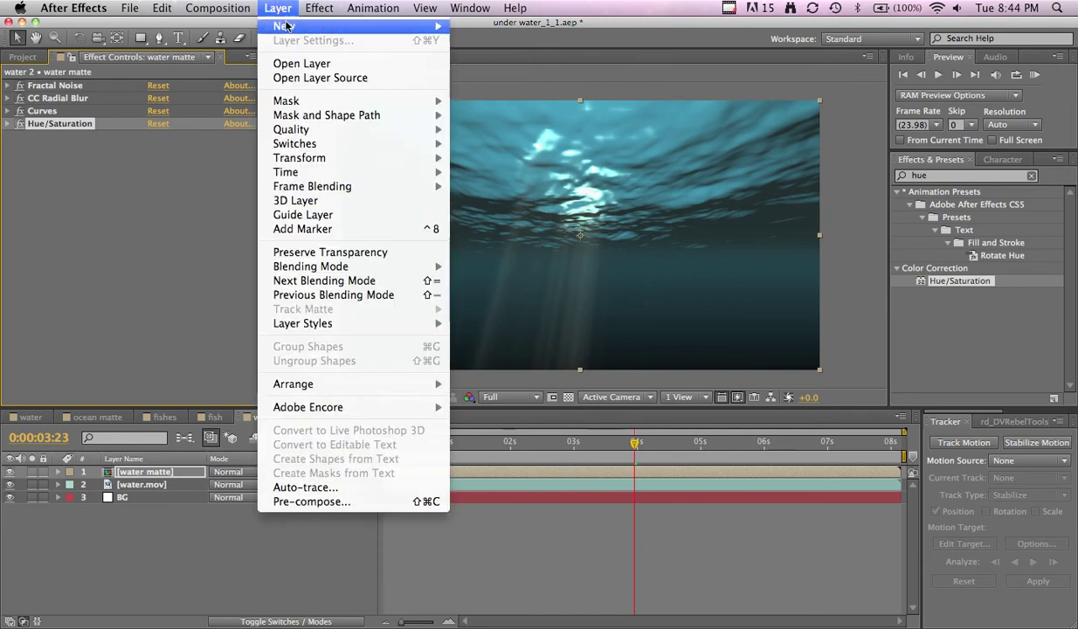
pyautogui.moveTo(285, 25)
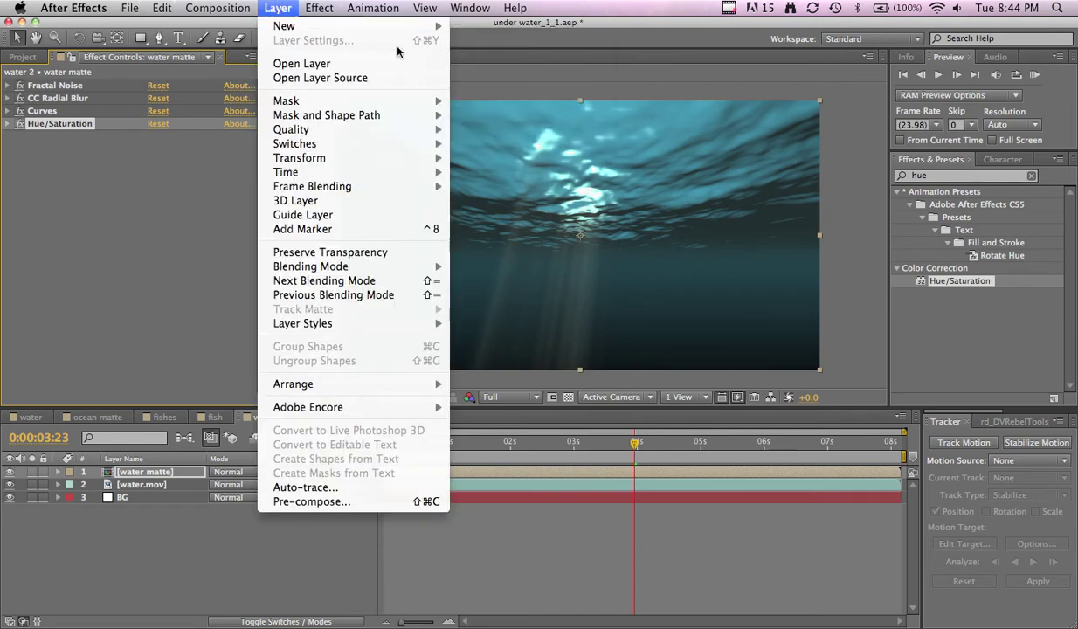
pyautogui.moveTo(365, 26)
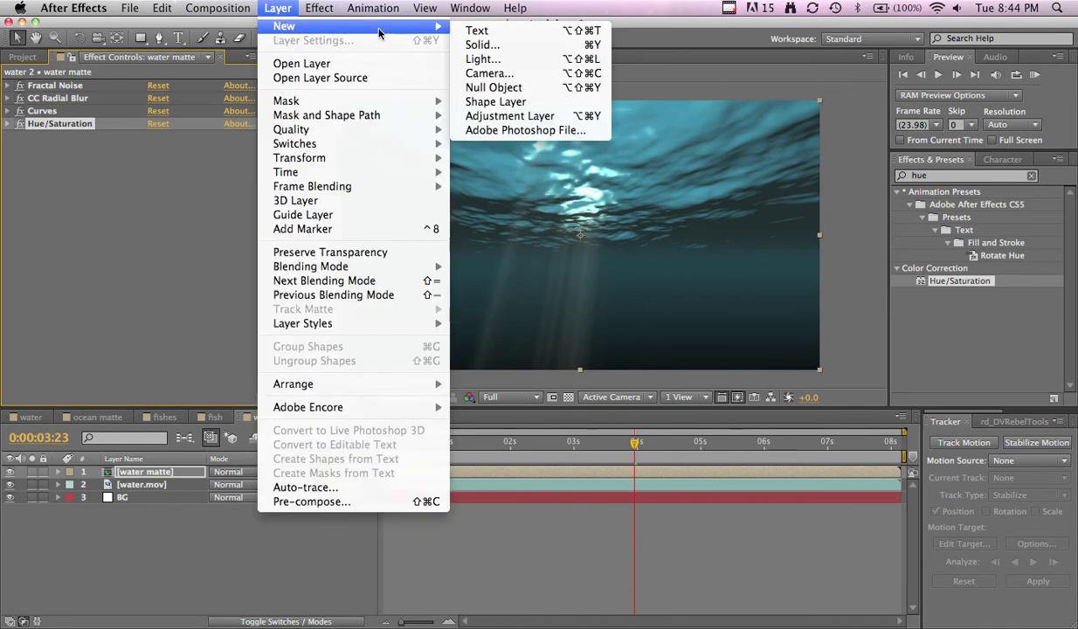
pyautogui.click(492, 45)
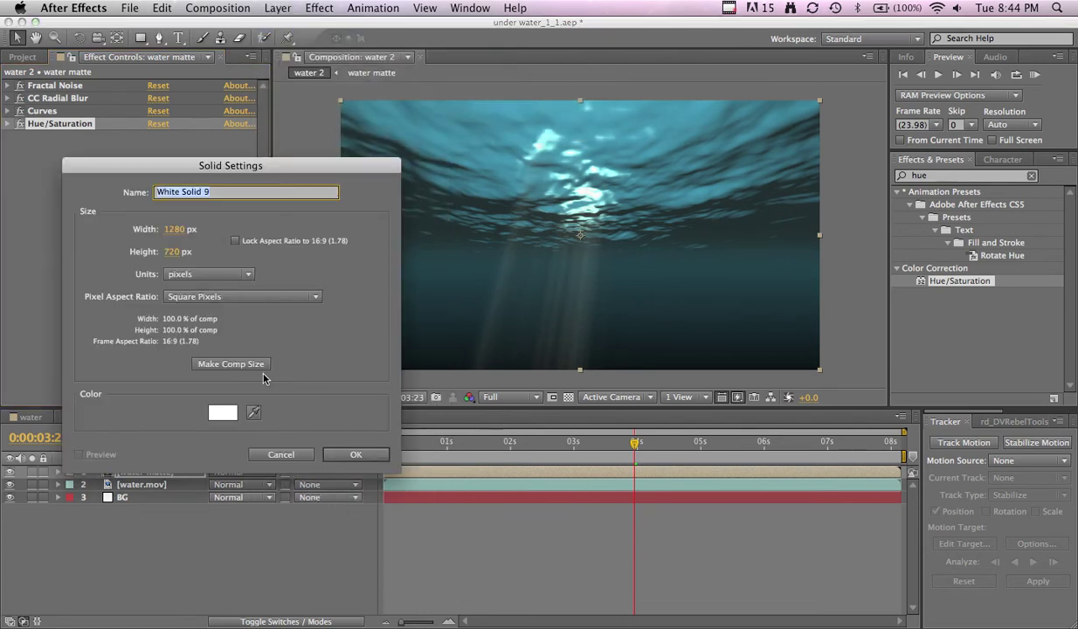
pyautogui.click(357, 454)
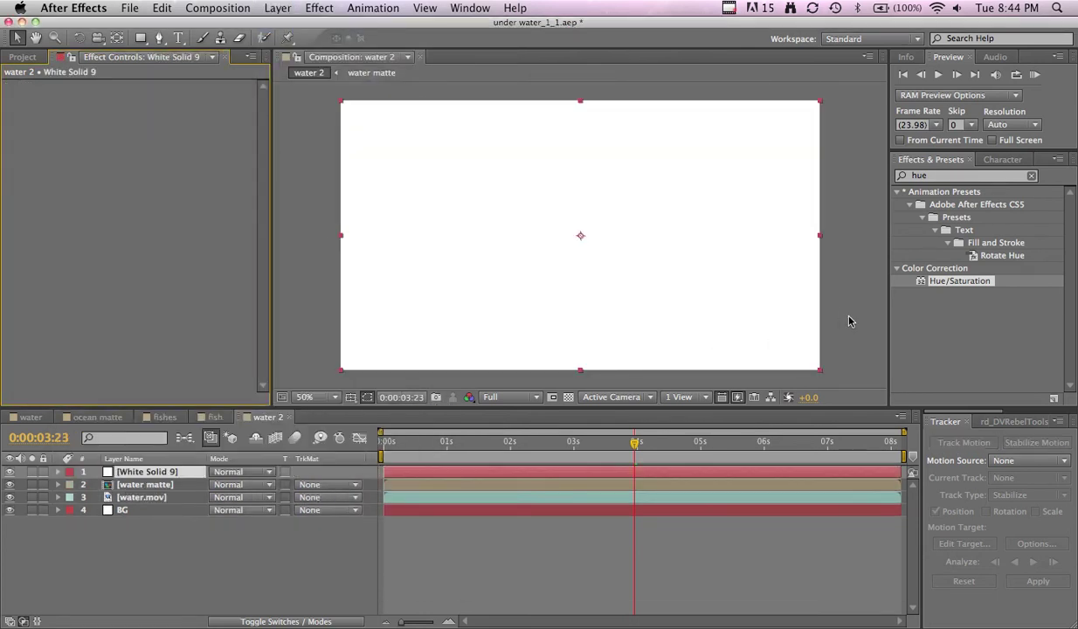
# Step: Apply CC Particle World to White Solid 9
pyautogui.click(277, 8)
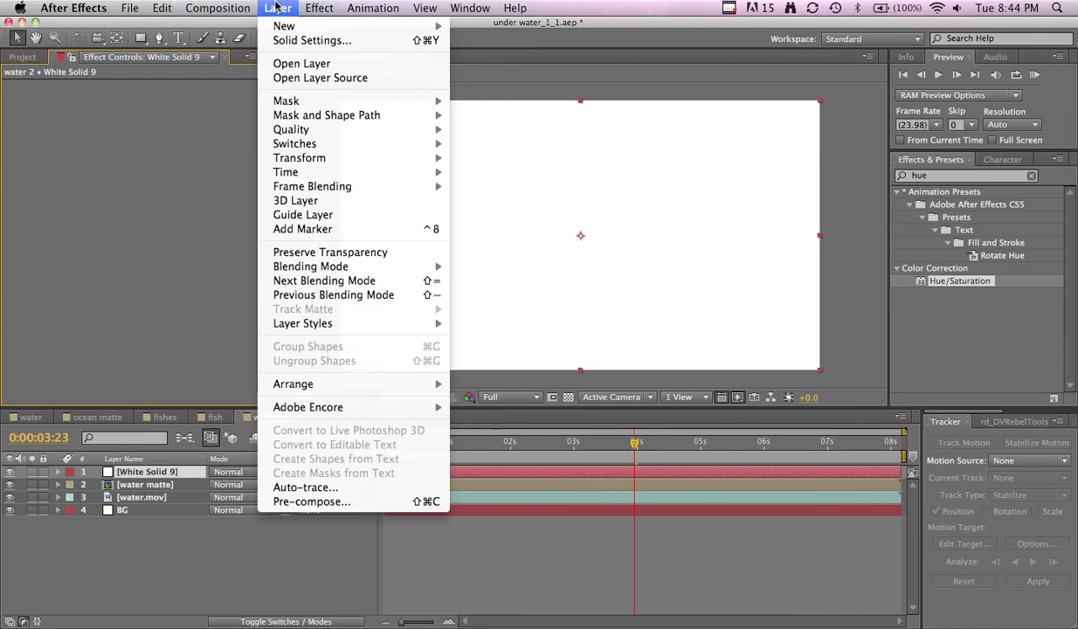
pyautogui.moveTo(319, 8)
pyautogui.moveTo(339, 386)
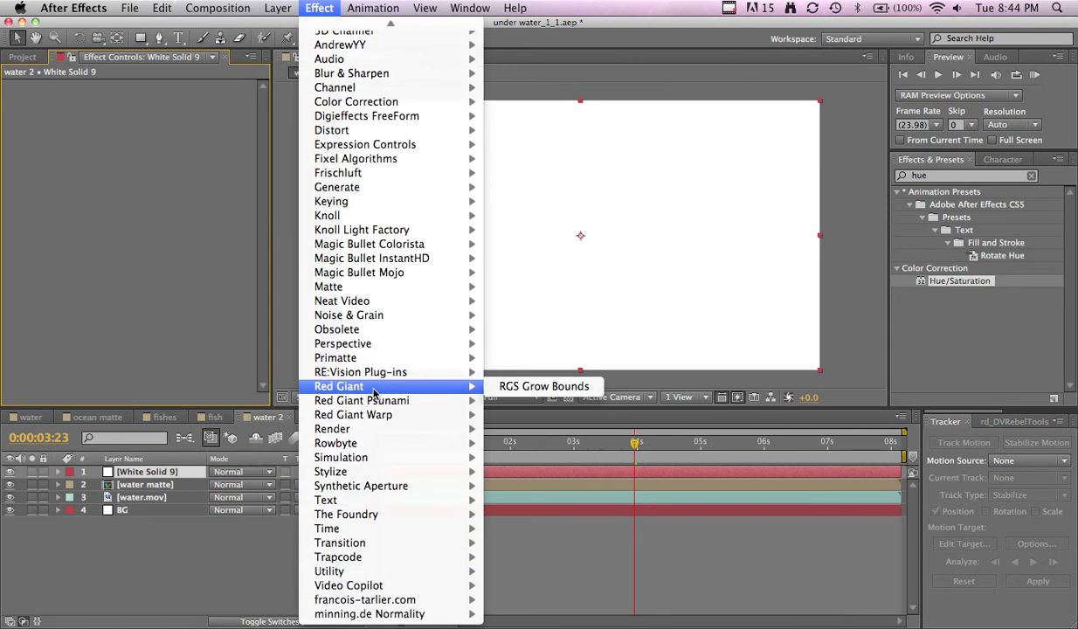
pyautogui.click(934, 175)
pyautogui.click(934, 175)
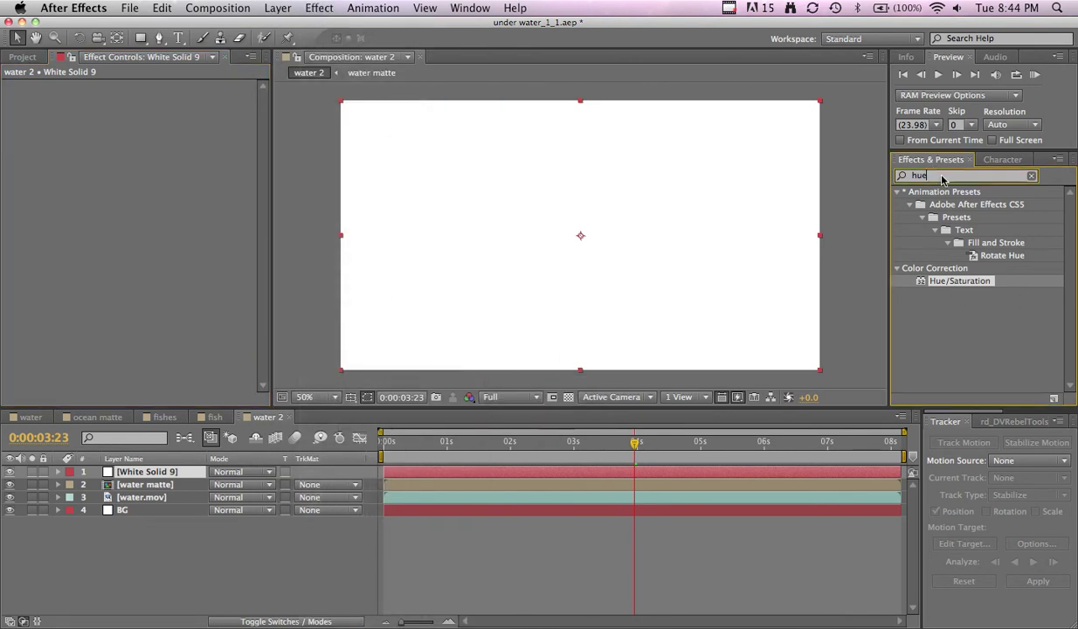
pyautogui.write('partic')
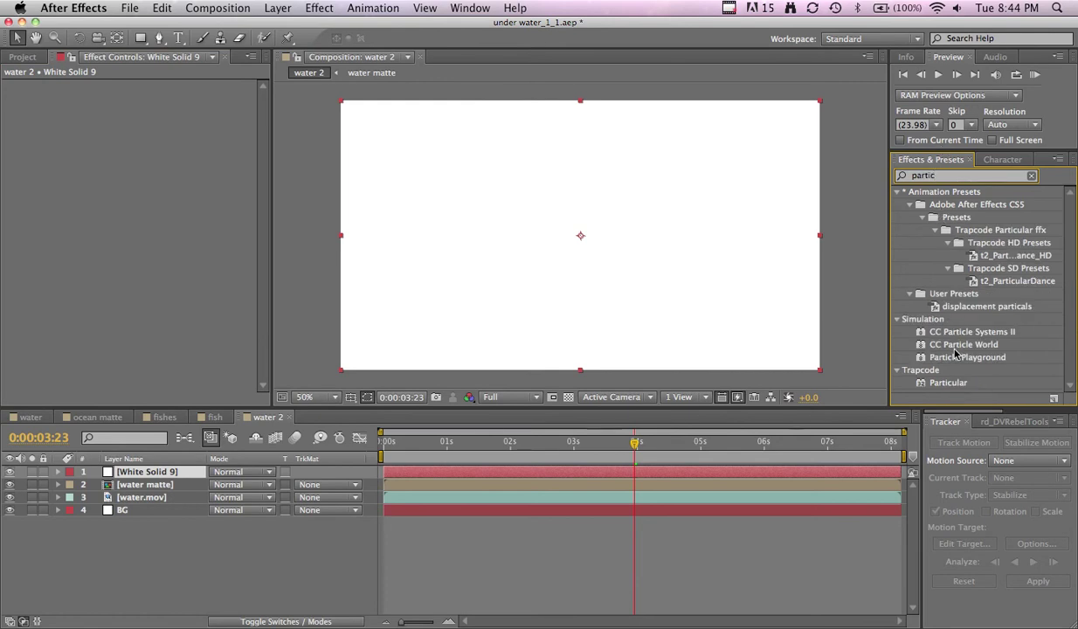
pyautogui.moveTo(961, 345); pyautogui.dragTo(149, 219)
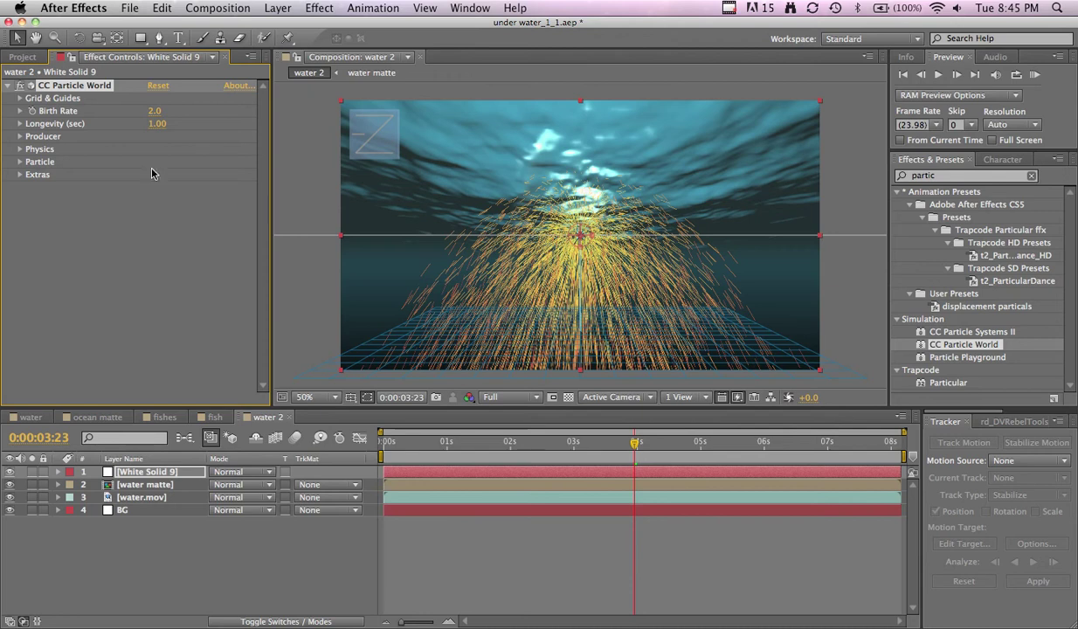
# Step: Turn off the Position, Radius, Motion Path, Horizon, Axis Box and Grid guides
pyautogui.click(20, 98)
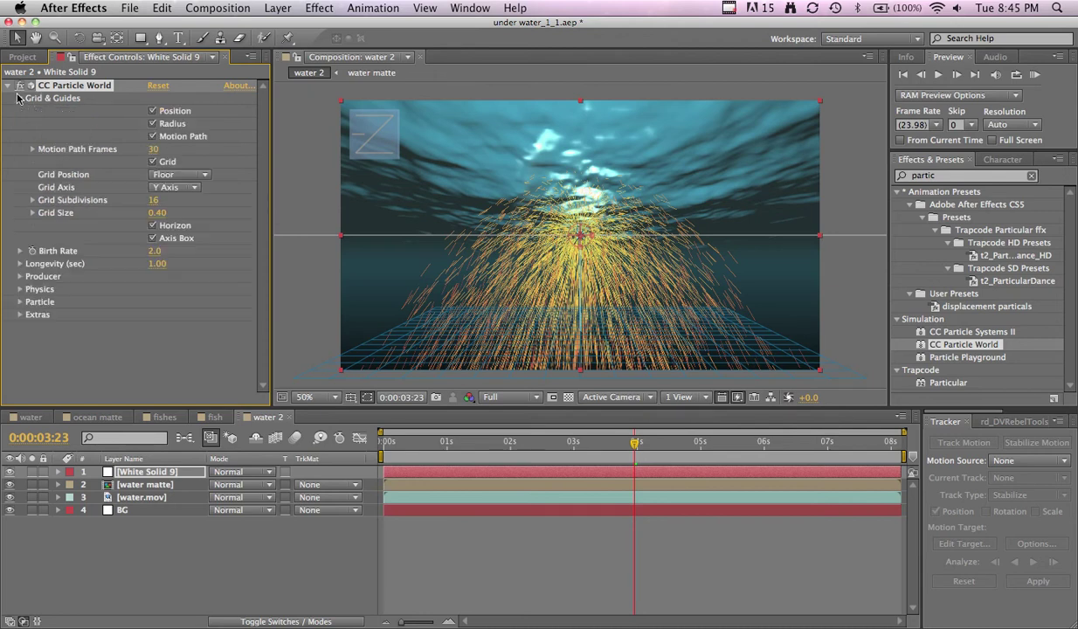
pyautogui.click(152, 111)
pyautogui.click(152, 123)
pyautogui.click(152, 137)
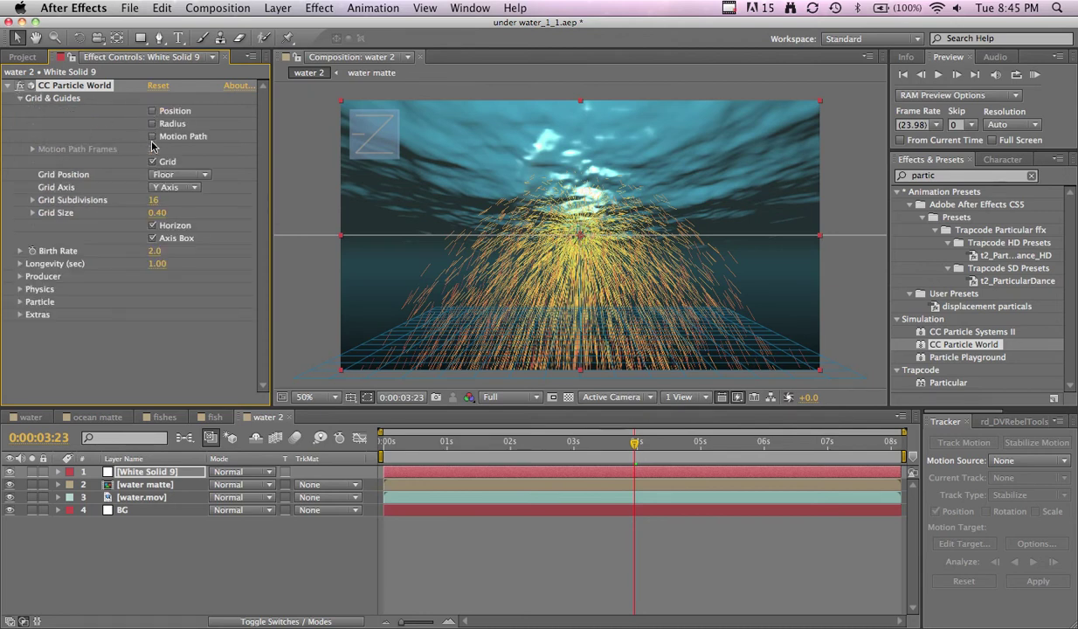
pyautogui.click(154, 226)
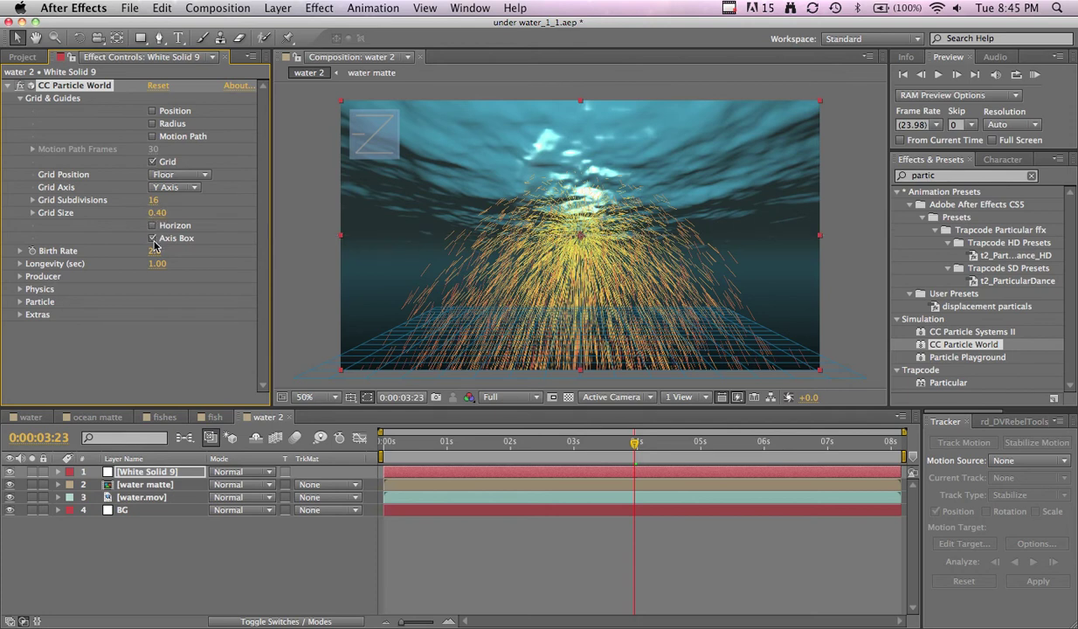
pyautogui.click(152, 238)
pyautogui.click(153, 162)
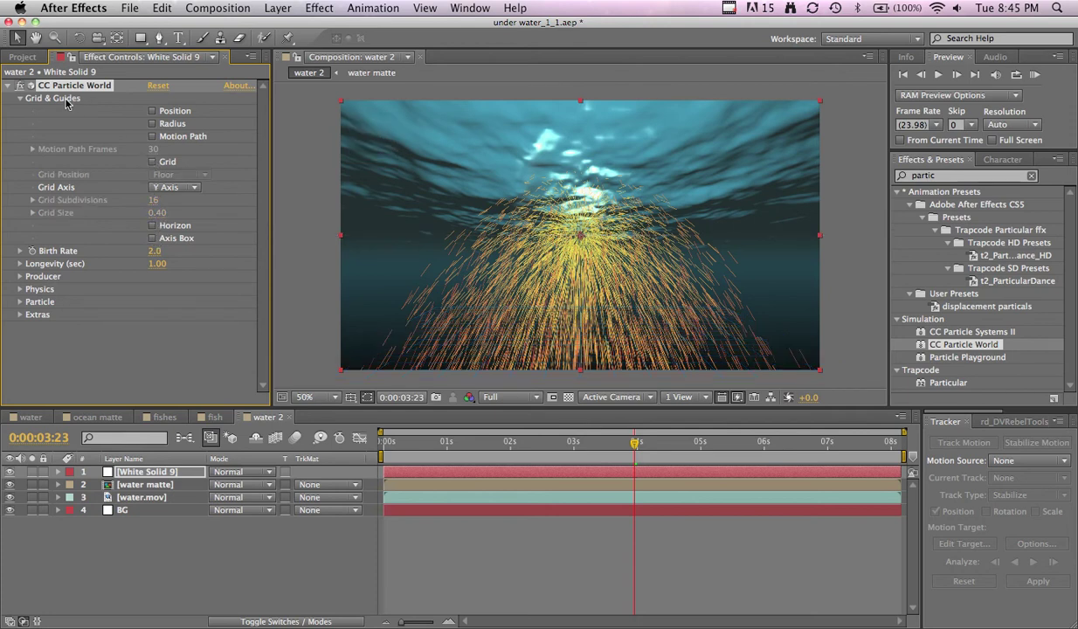
pyautogui.click(20, 99)
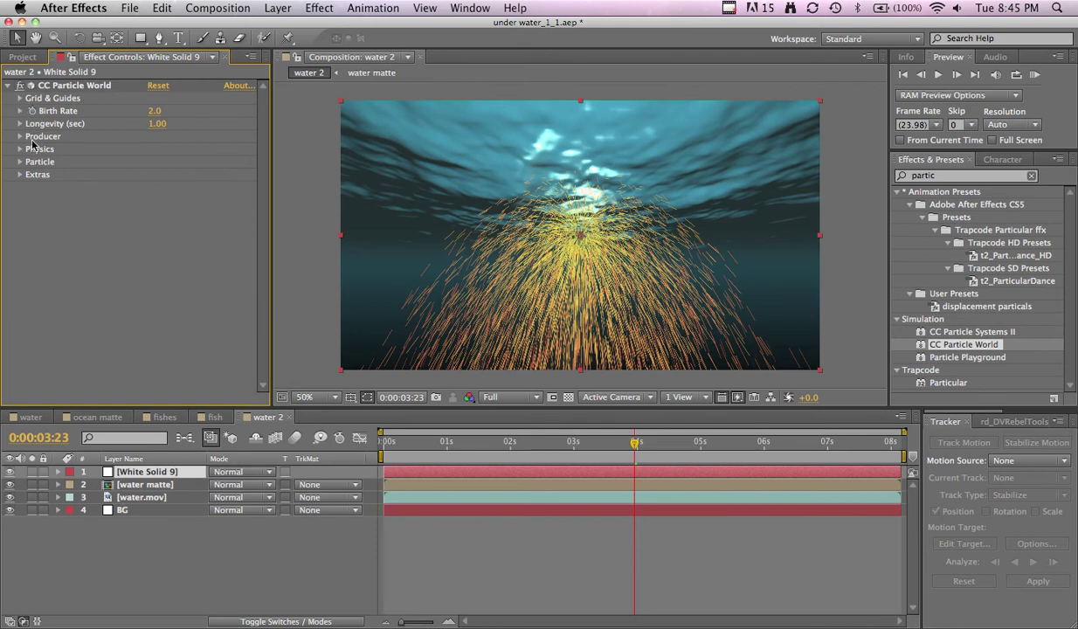
# Step: Raise particle Longevity to 10.35 and set Birth Rate to 1.0
pyautogui.moveTo(154, 124)
pyautogui.mouseDown()
pyautogui.moveTo(921, 175)
pyautogui.moveTo(907, 176)
pyautogui.mouseUp()
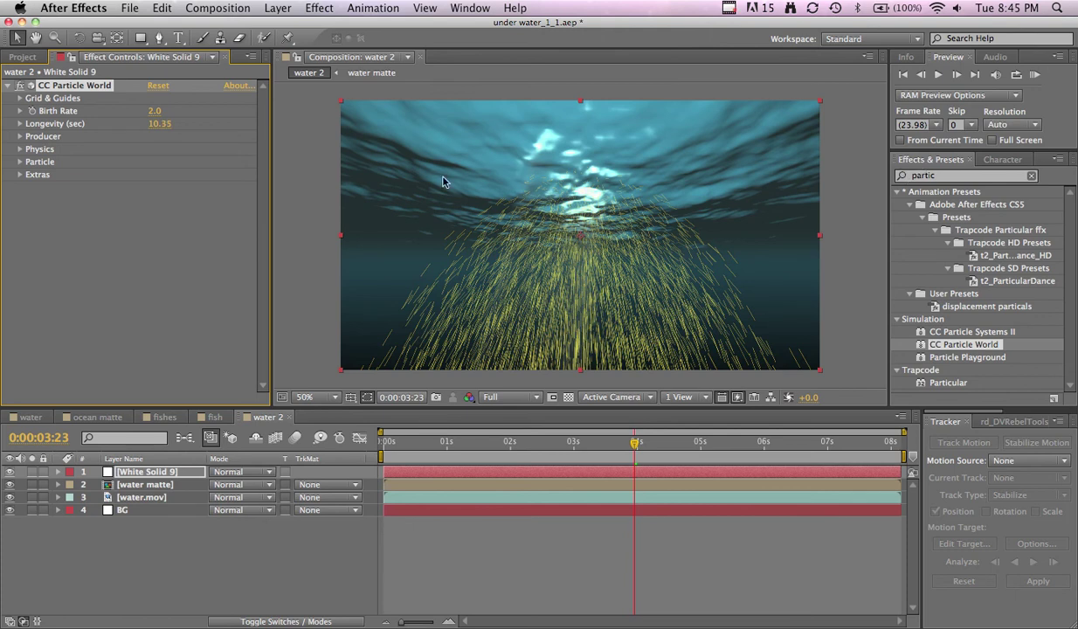
pyautogui.click(154, 111)
pyautogui.write('1')
pyautogui.click(186, 292)
# Step: Keyframe Birth Rate from 1.0 at the start down to 0.4 around three seconds
pyautogui.moveTo(451, 464); pyautogui.dragTo(354, 456)
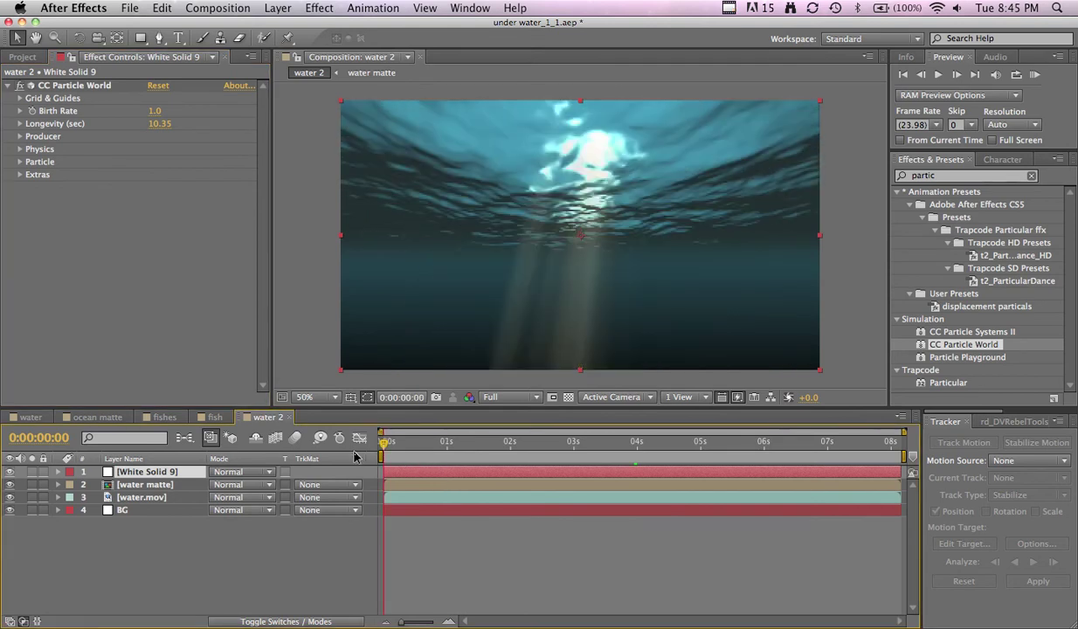
pyautogui.click(31, 111)
pyautogui.click(576, 442)
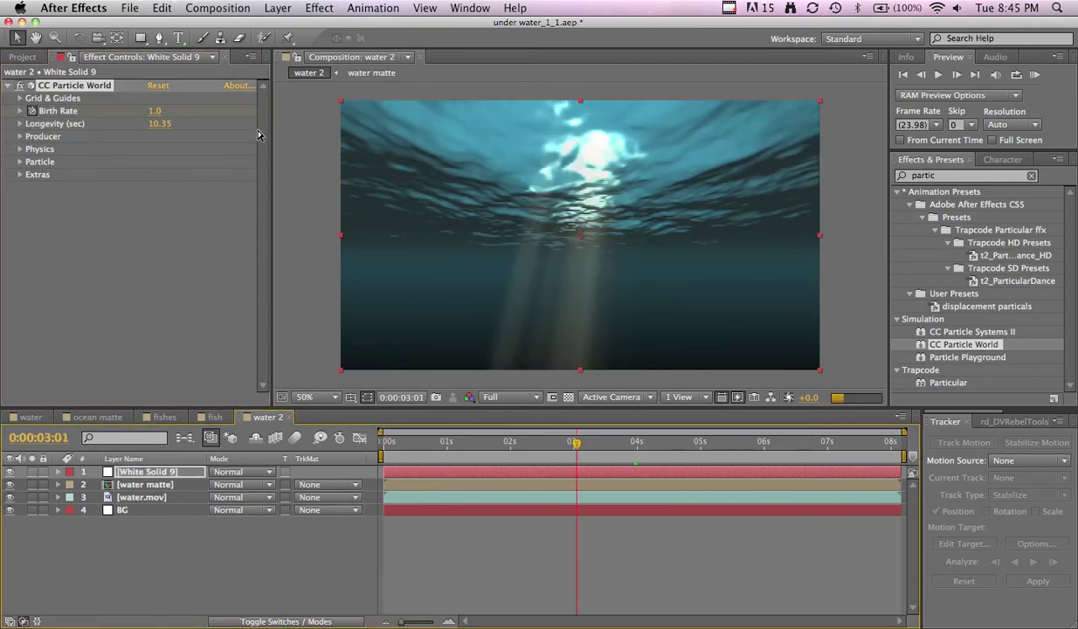
pyautogui.click(157, 111)
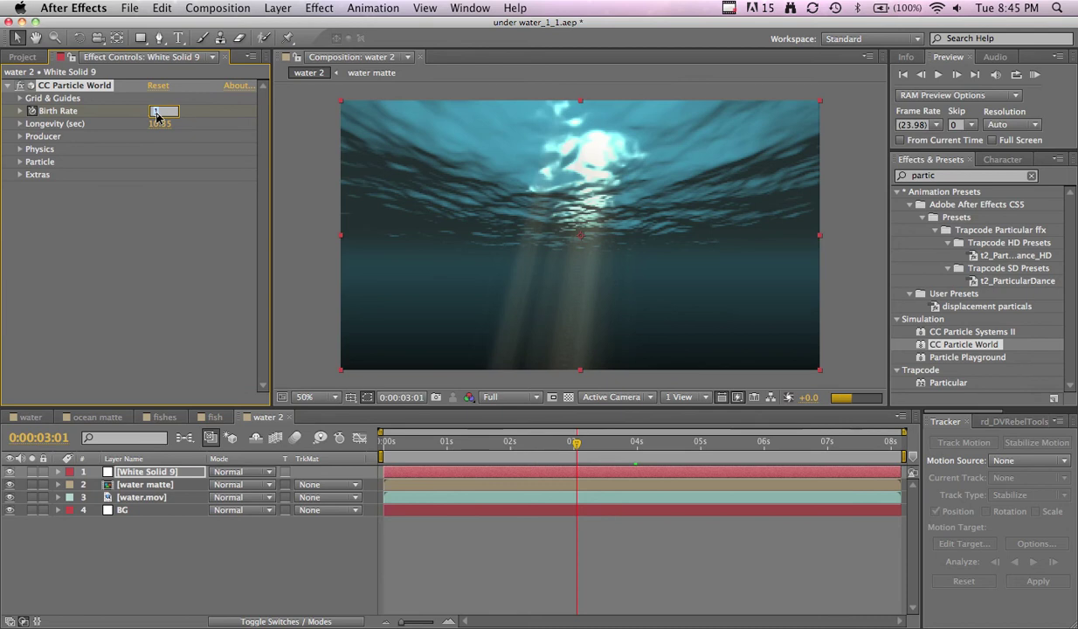
pyautogui.write('.4')
pyautogui.press('Return')
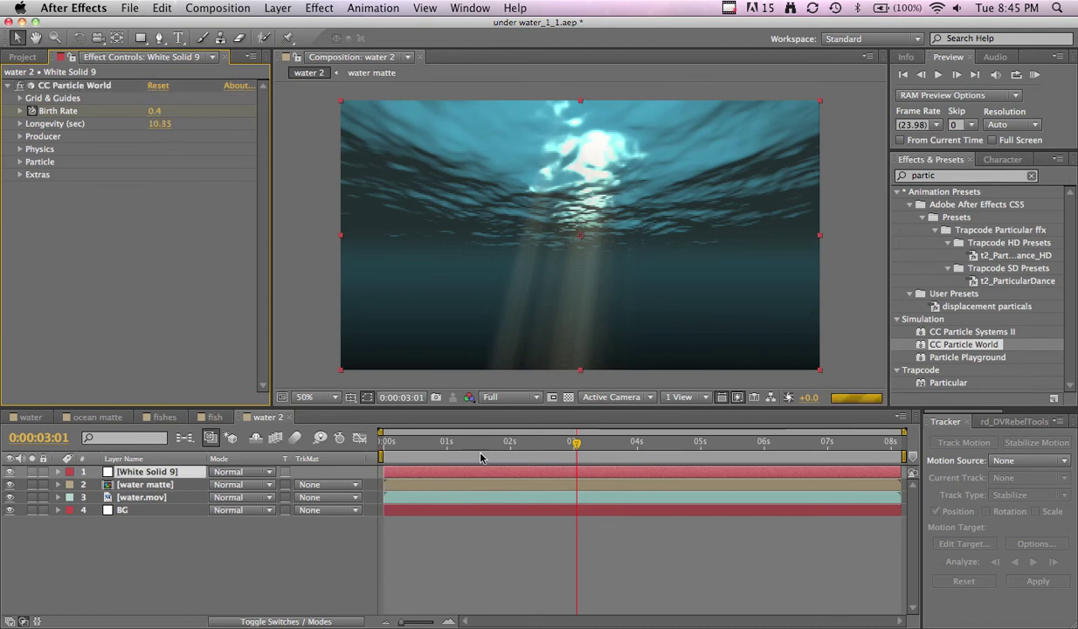
pyautogui.click(468, 442)
pyautogui.moveTo(392, 442); pyautogui.dragTo(535, 449)
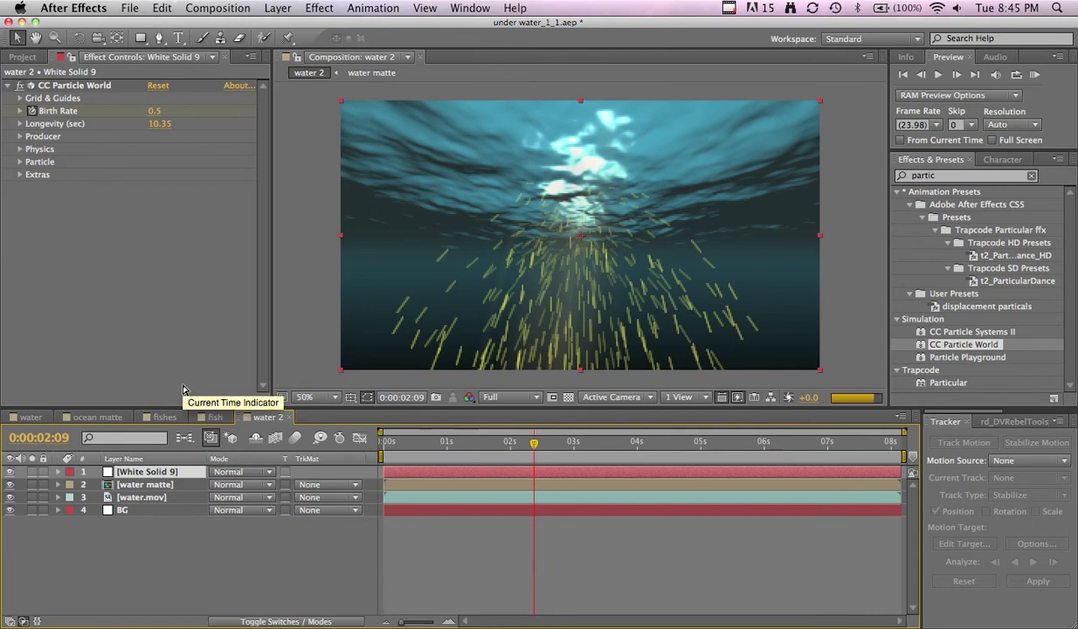
# Step: Lower particle Velocity to 0.55 and set Gravity to 0
pyautogui.click(20, 138)
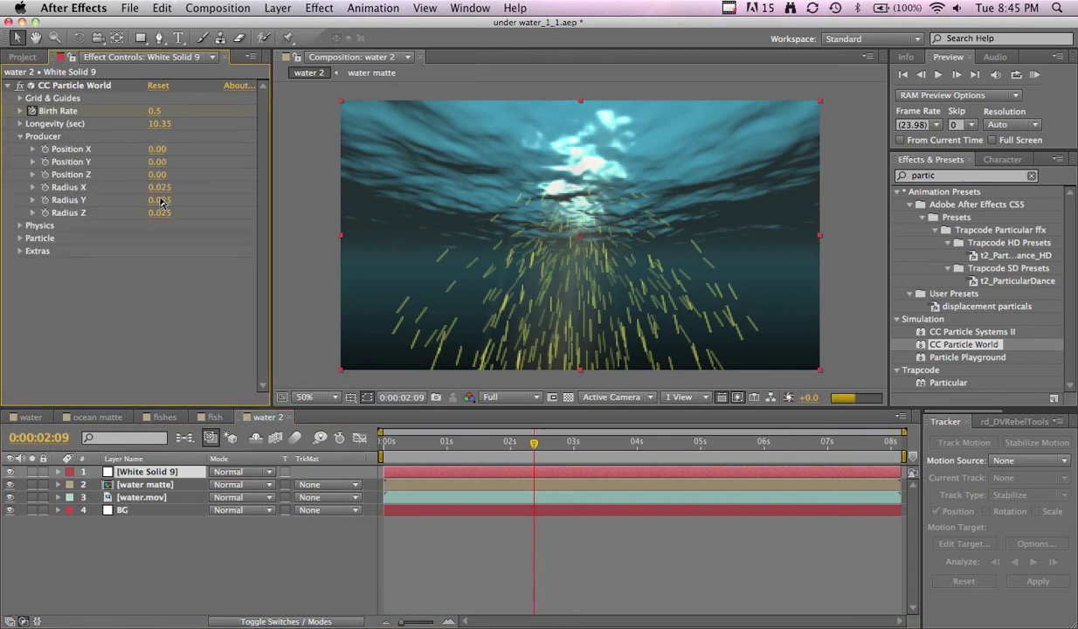
pyautogui.click(20, 137)
pyautogui.click(19, 149)
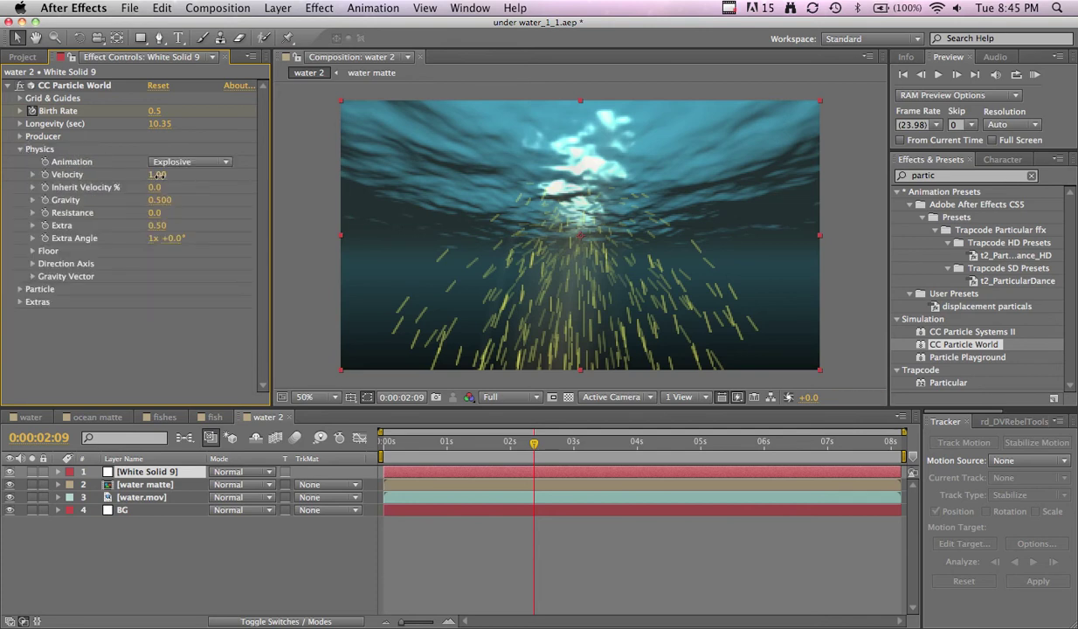
pyautogui.moveTo(157, 175); pyautogui.dragTo(129, 180)
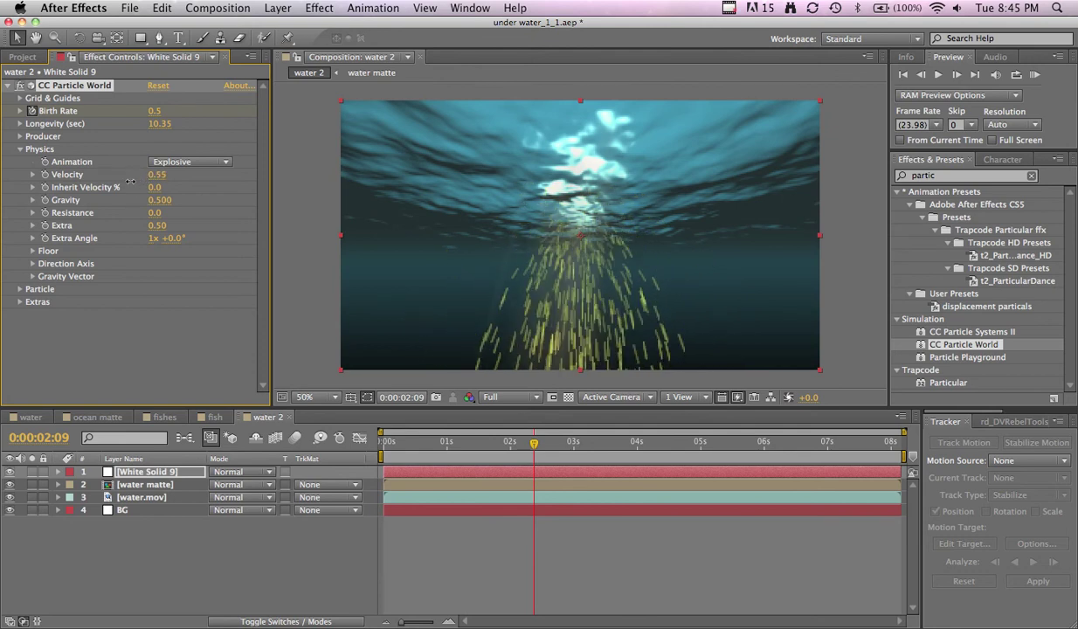
pyautogui.click(161, 201)
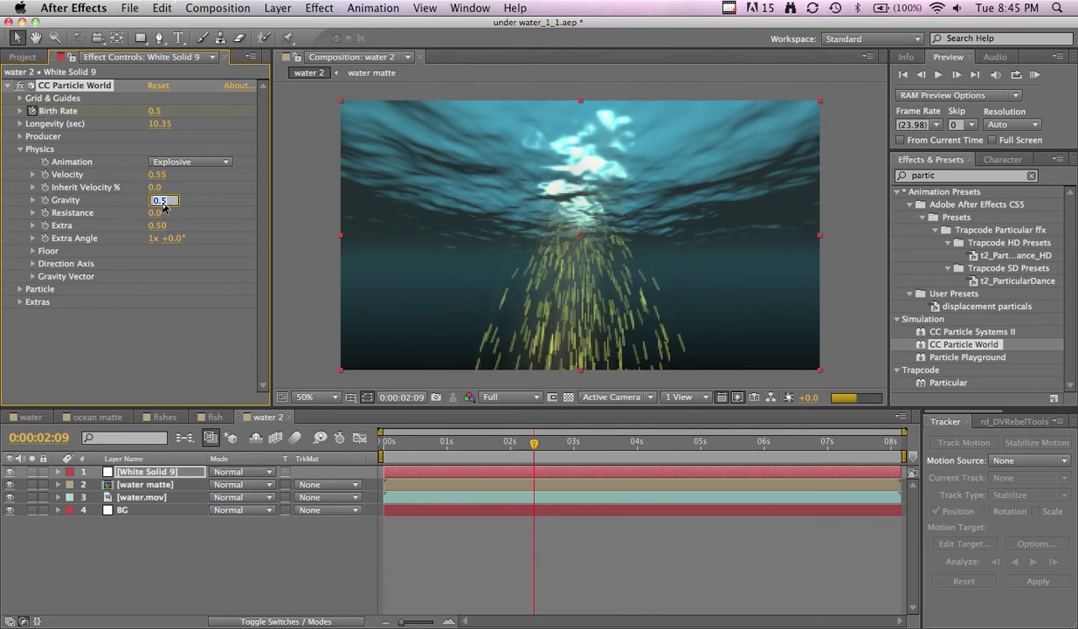
pyautogui.write('0')
pyautogui.press('Return')
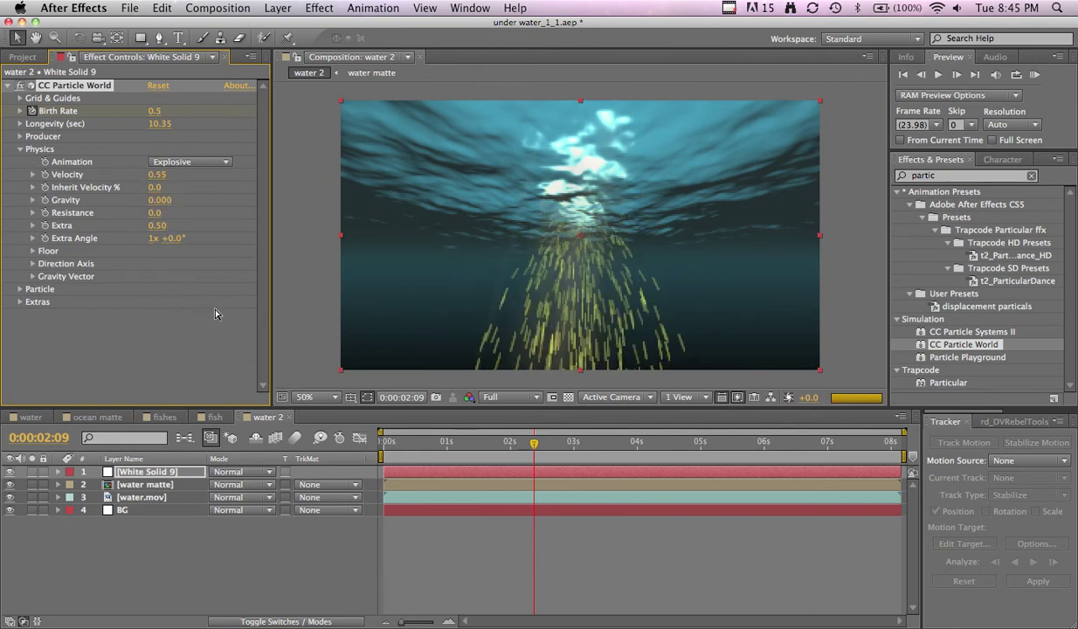
# Step: Start the particle layer earlier, set preview resolution to Half, solo it, and extend its out-point
pyautogui.moveTo(514, 441)
pyautogui.mouseDown()
pyautogui.moveTo(582, 445)
pyautogui.moveTo(428, 444)
pyautogui.moveTo(499, 444)
pyautogui.mouseUp()
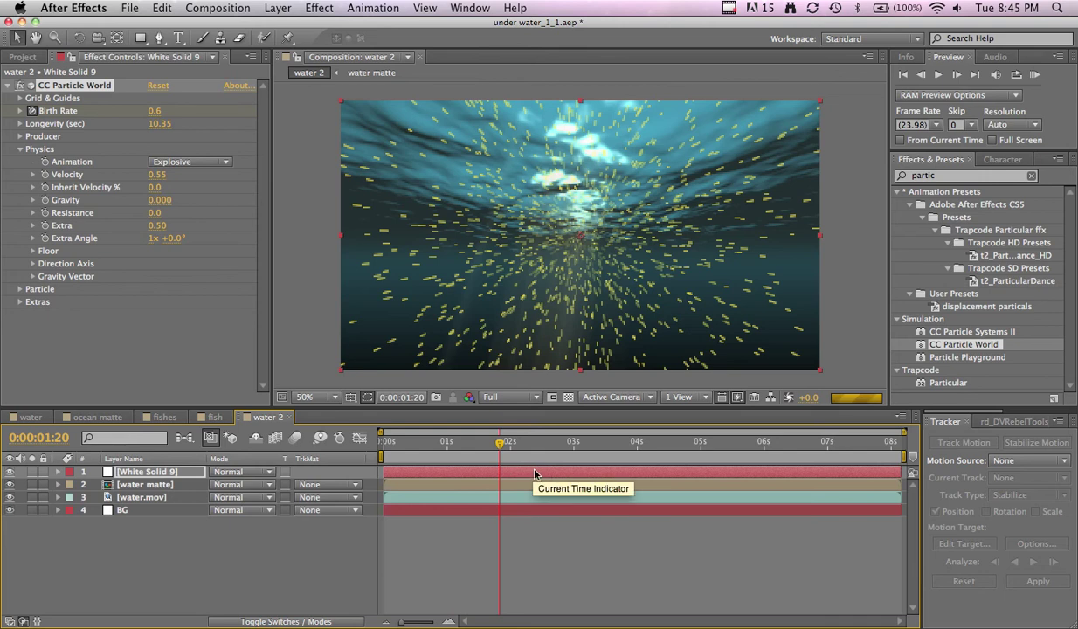
pyautogui.moveTo(554, 474); pyautogui.dragTo(465, 469)
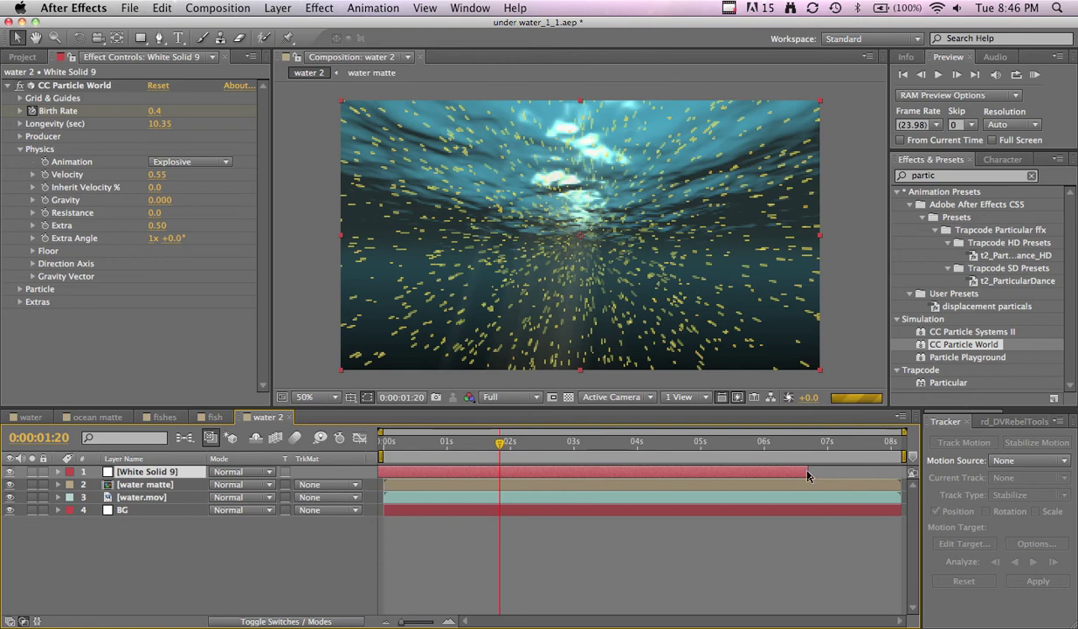
pyautogui.click(511, 397)
pyautogui.click(507, 448)
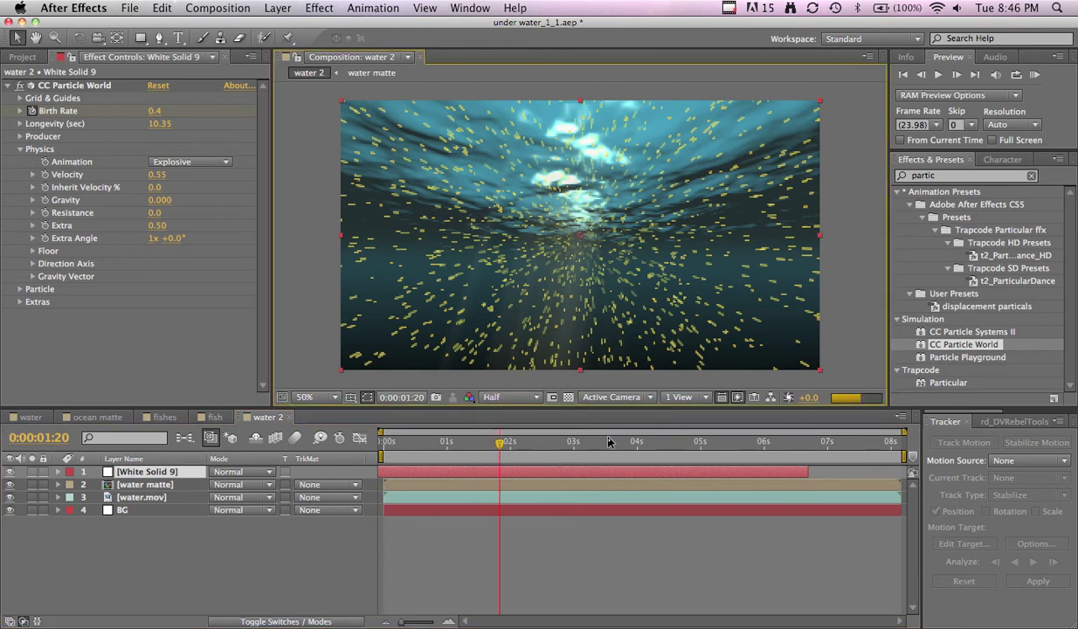
pyautogui.click(31, 473)
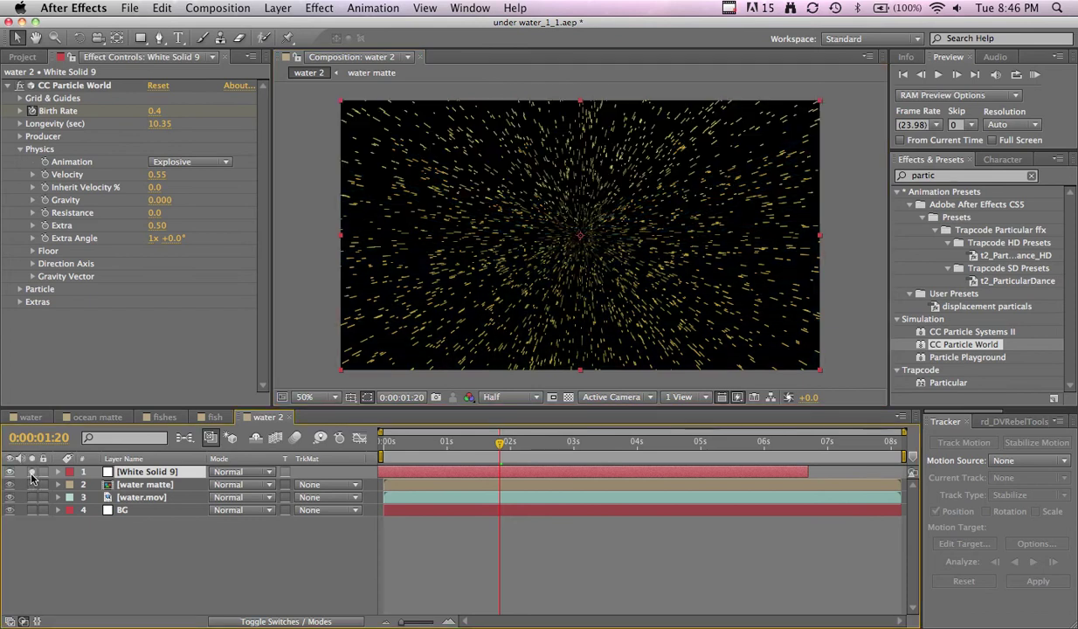
pyautogui.moveTo(806, 472); pyautogui.dragTo(902, 472)
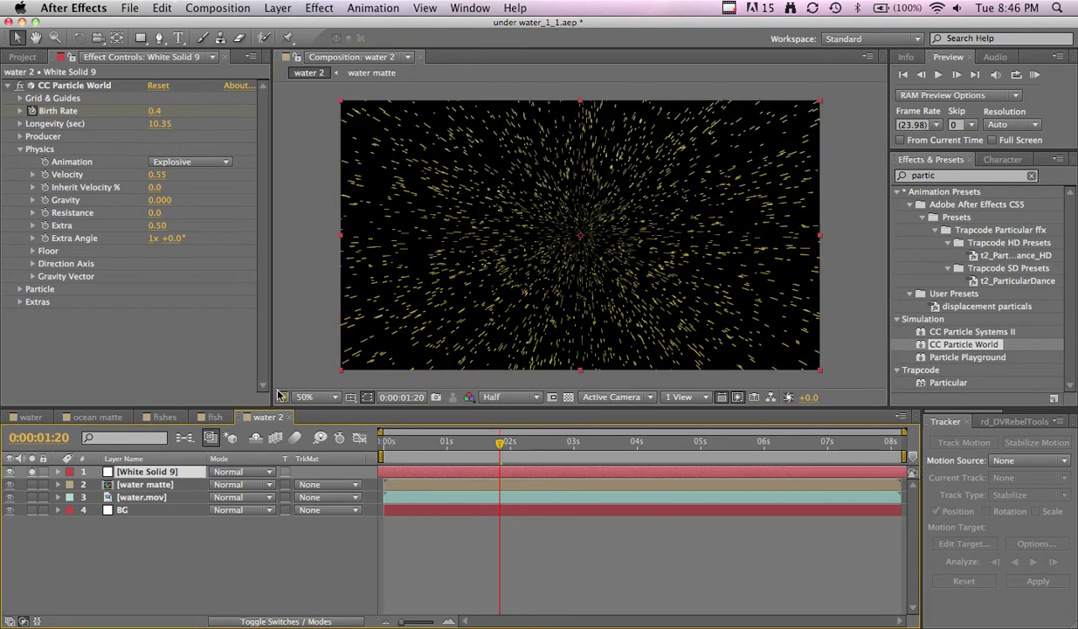
# Step: Set particle Velocity to 0.34, preview from the start, and stretch the layer to the comp end
pyautogui.moveTo(156, 174); pyautogui.dragTo(149, 179)
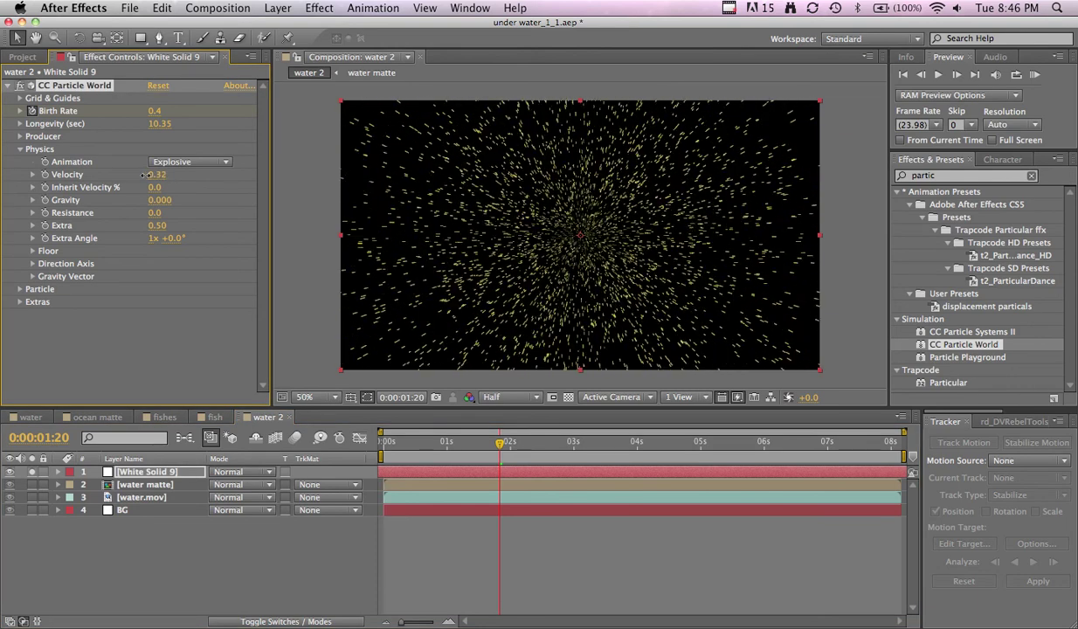
pyautogui.moveTo(407, 451); pyautogui.dragTo(381, 441)
pyautogui.press('space')
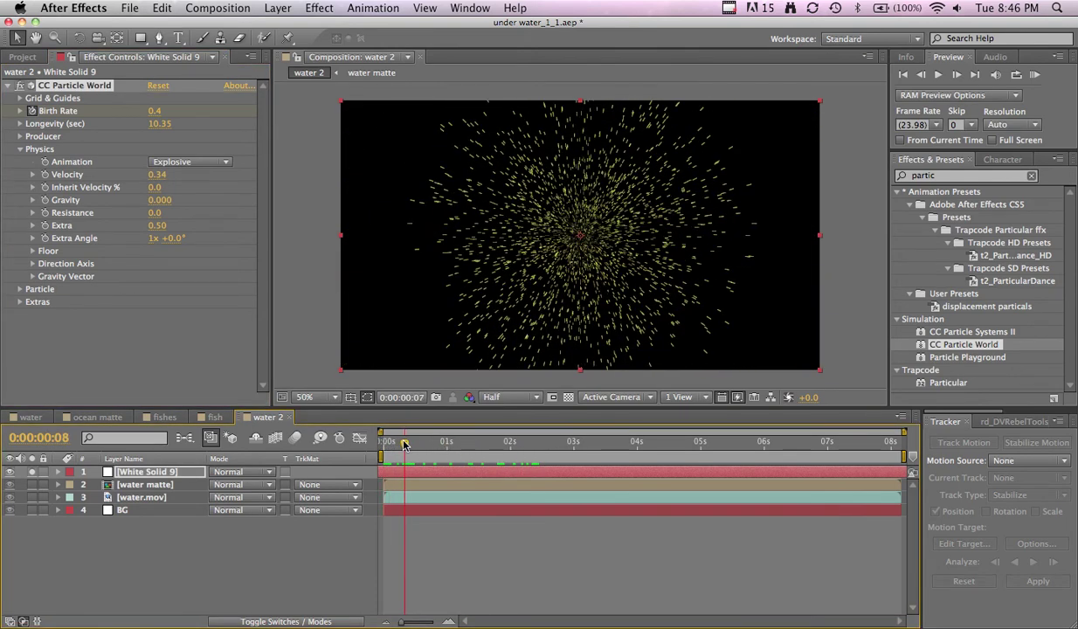
pyautogui.press('space')
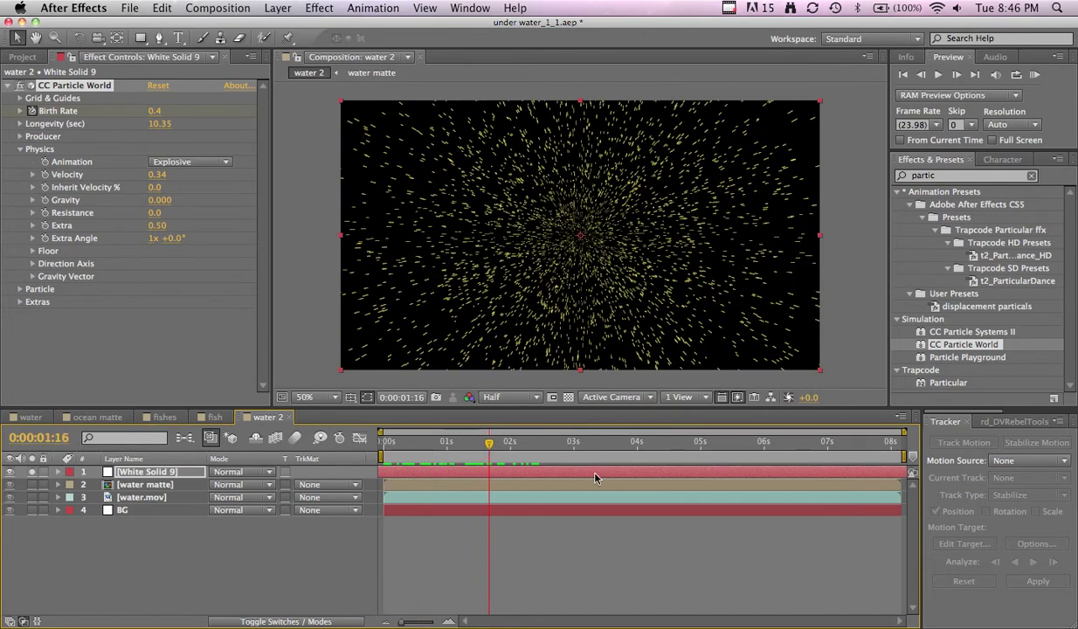
pyautogui.moveTo(594, 478); pyautogui.dragTo(479, 454)
pyautogui.click(417, 444)
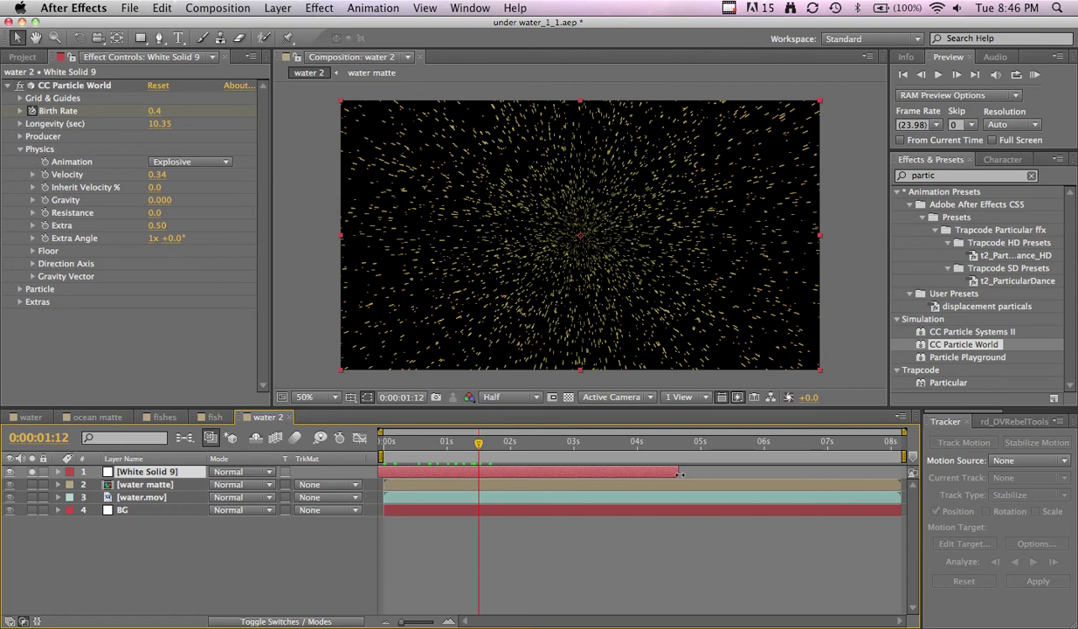
pyautogui.moveTo(680, 474); pyautogui.dragTo(1075, 479)
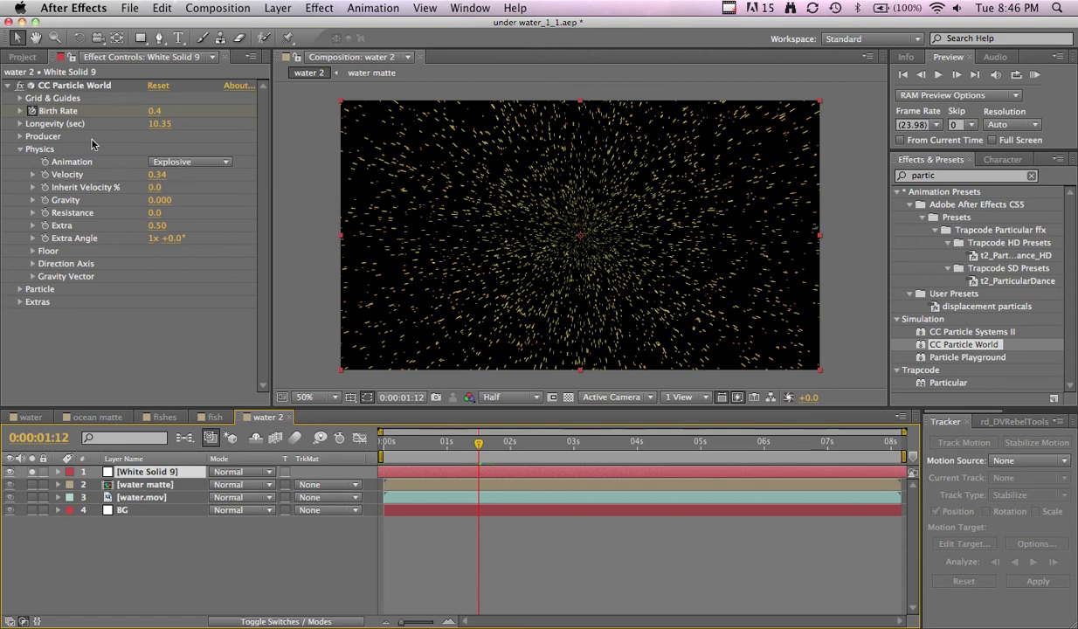
# Step: Keep the Explosive animation and set Particle Type to Darken&Faded Sphere
pyautogui.click(177, 162)
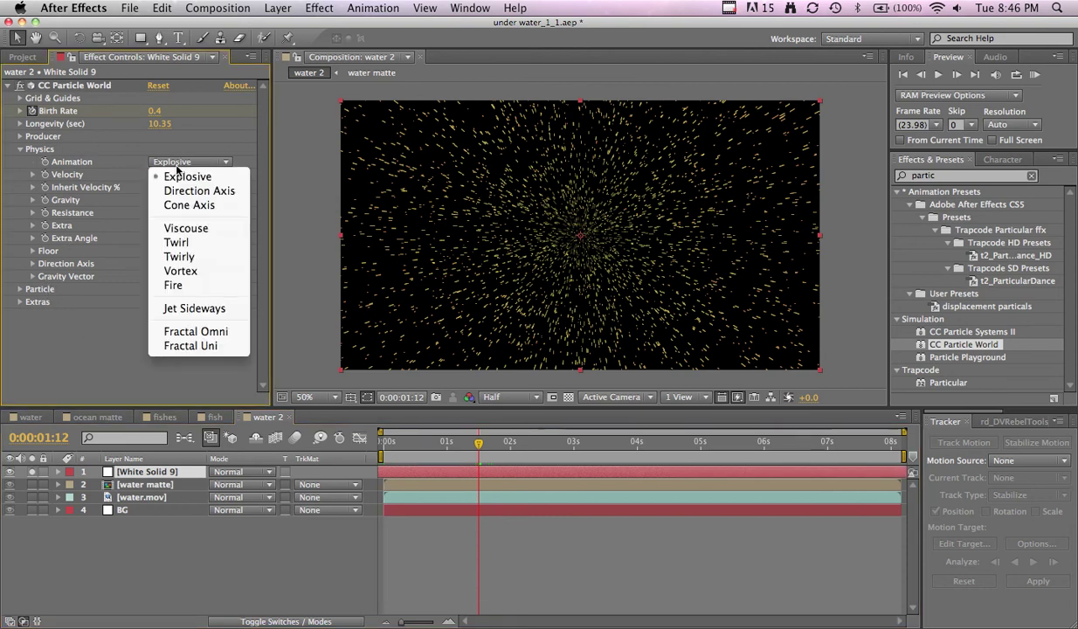
pyautogui.click(105, 262)
pyautogui.click(19, 290)
pyautogui.scroll(-3, 78, 293)
pyautogui.click(199, 207)
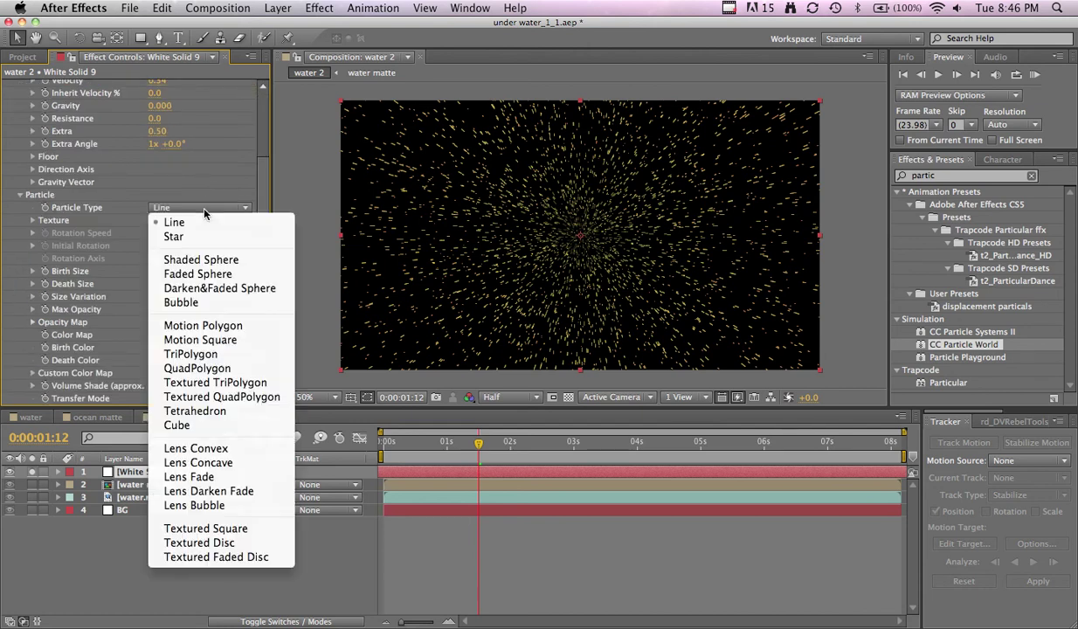
pyautogui.click(257, 287)
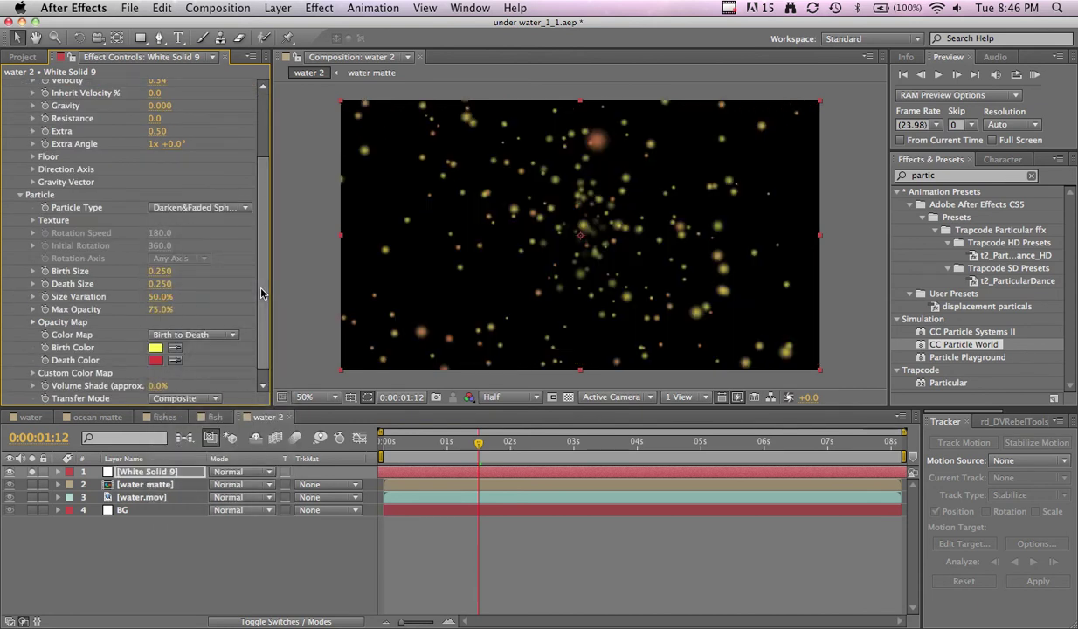
# Step: Make the Birth Color cyan and change the Death Color from red to blue
pyautogui.click(155, 349)
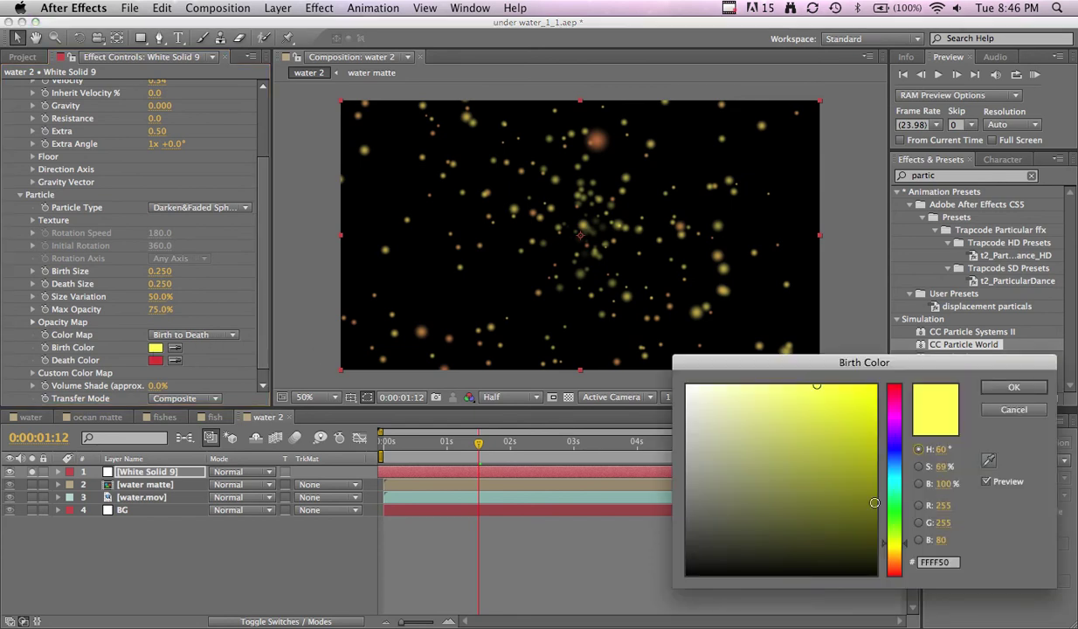
pyautogui.click(893, 475)
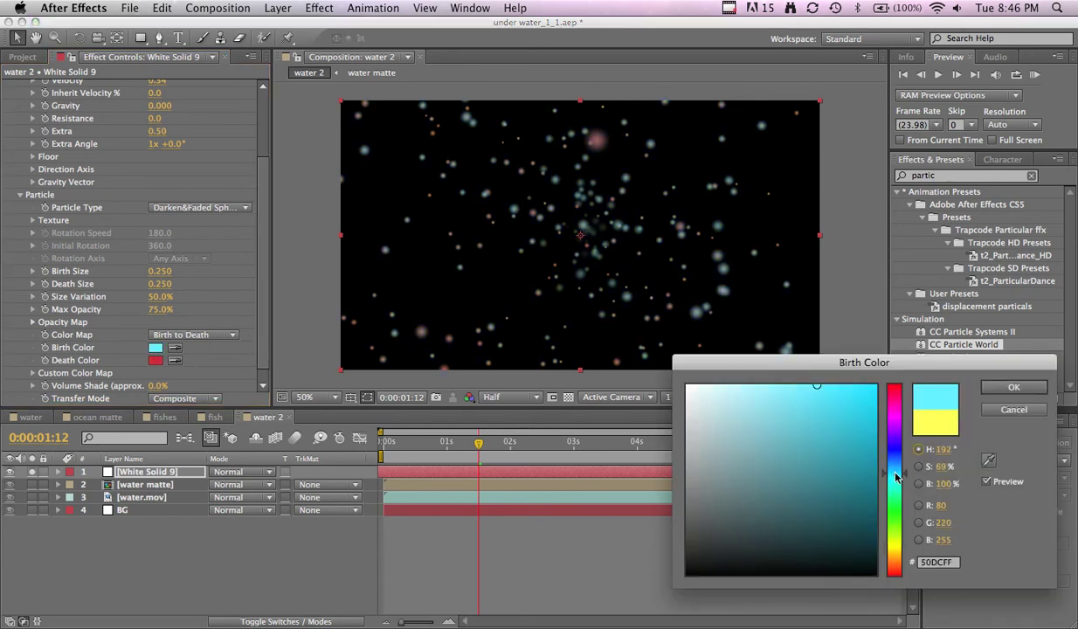
pyautogui.click(873, 397)
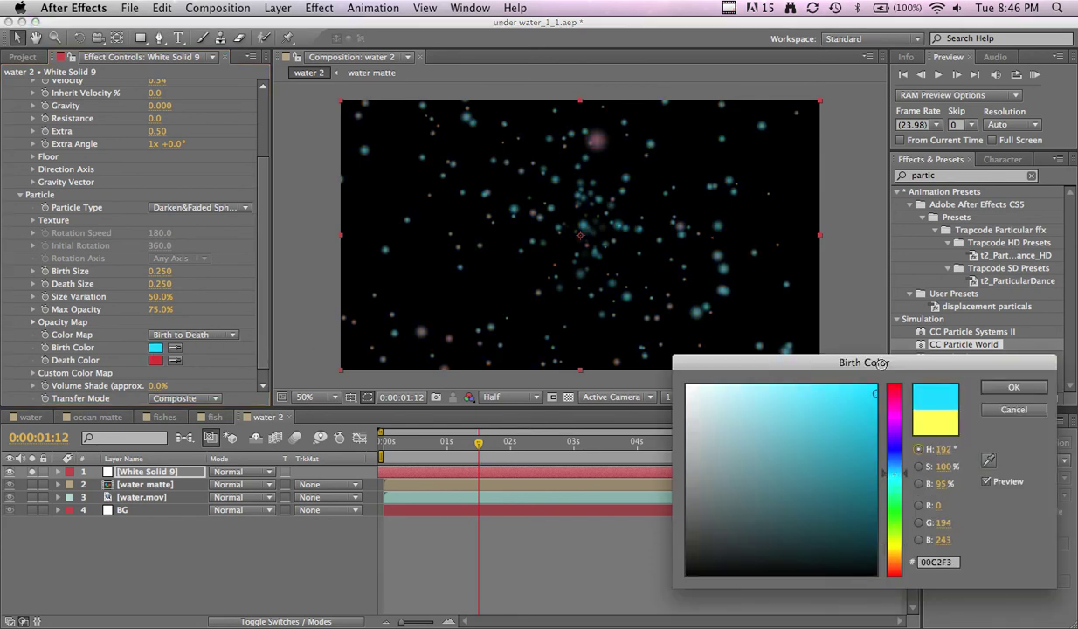
pyautogui.click(996, 392)
pyautogui.click(154, 360)
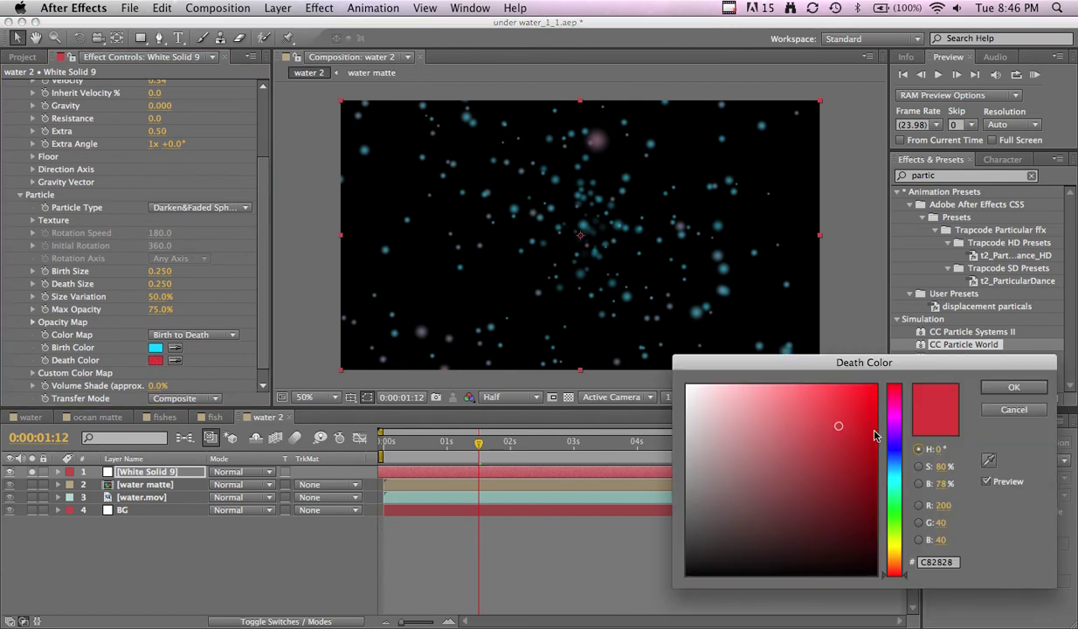
pyautogui.moveTo(893, 473)
pyautogui.mouseDown()
pyautogui.moveTo(895, 494)
pyautogui.moveTo(897, 467)
pyautogui.mouseUp()
# Step: Confirm the blue Death Color and collapse the Particle and Physics groups
pyautogui.click(1004, 388)
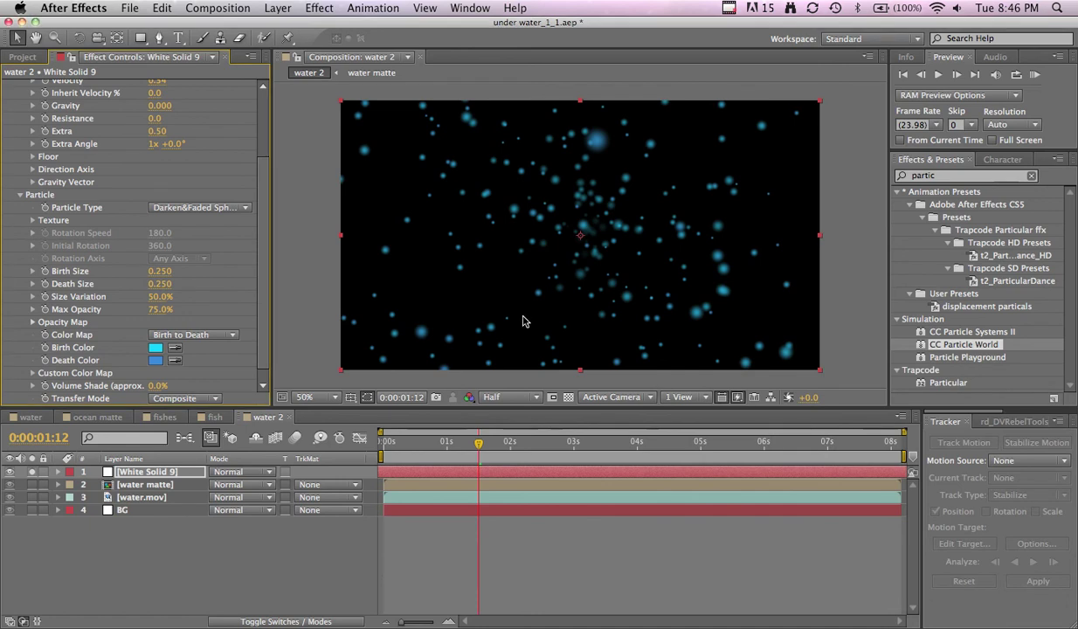
pyautogui.scroll(3, 120, 303)
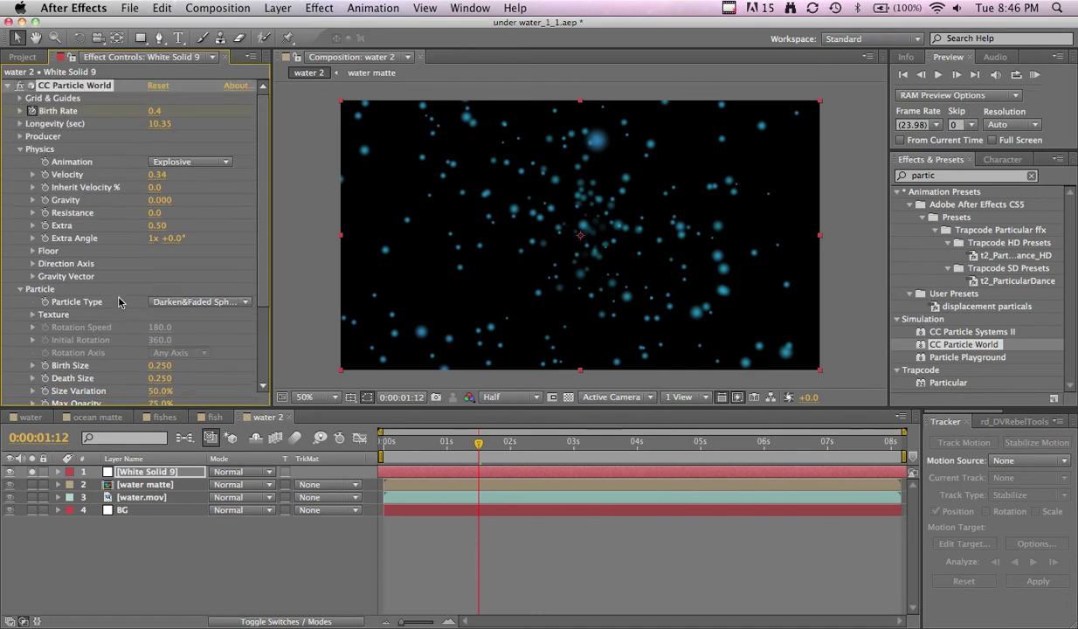
pyautogui.scroll(-3, 124, 190)
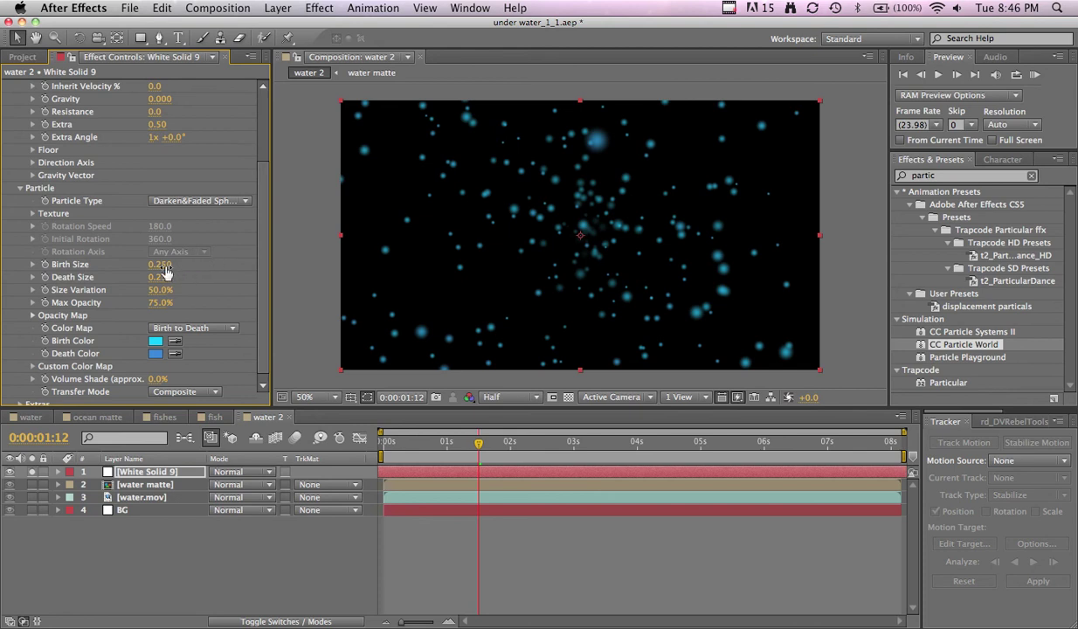
pyautogui.click(20, 189)
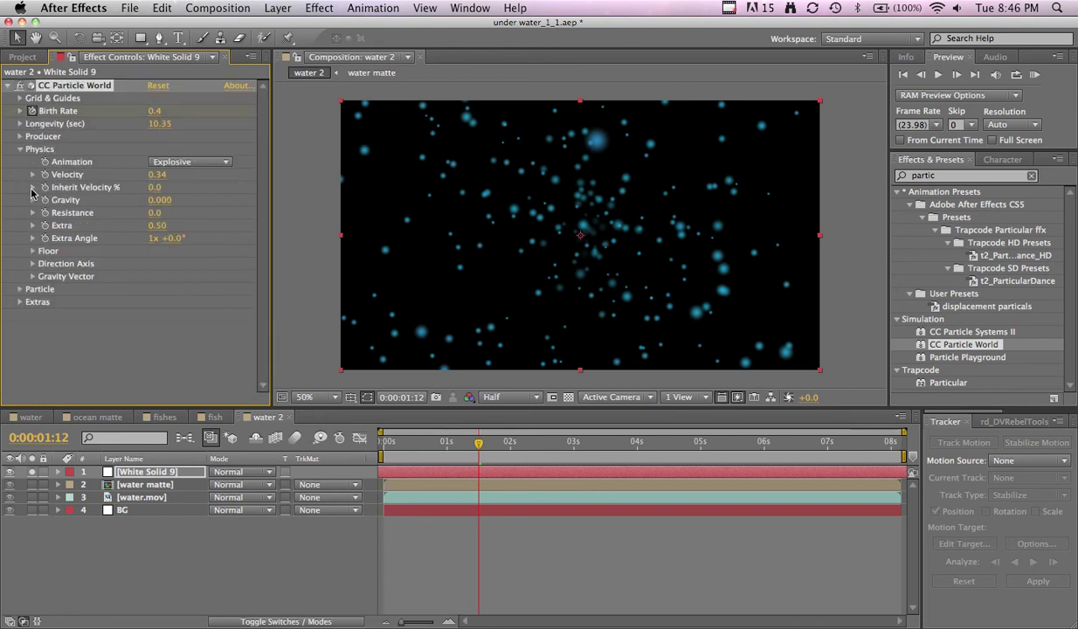
pyautogui.click(20, 149)
# Step: Widen the Producer radius to X 0.385, Y 0.220, Z 0.555 and unsolo the particle layer
pyautogui.click(19, 136)
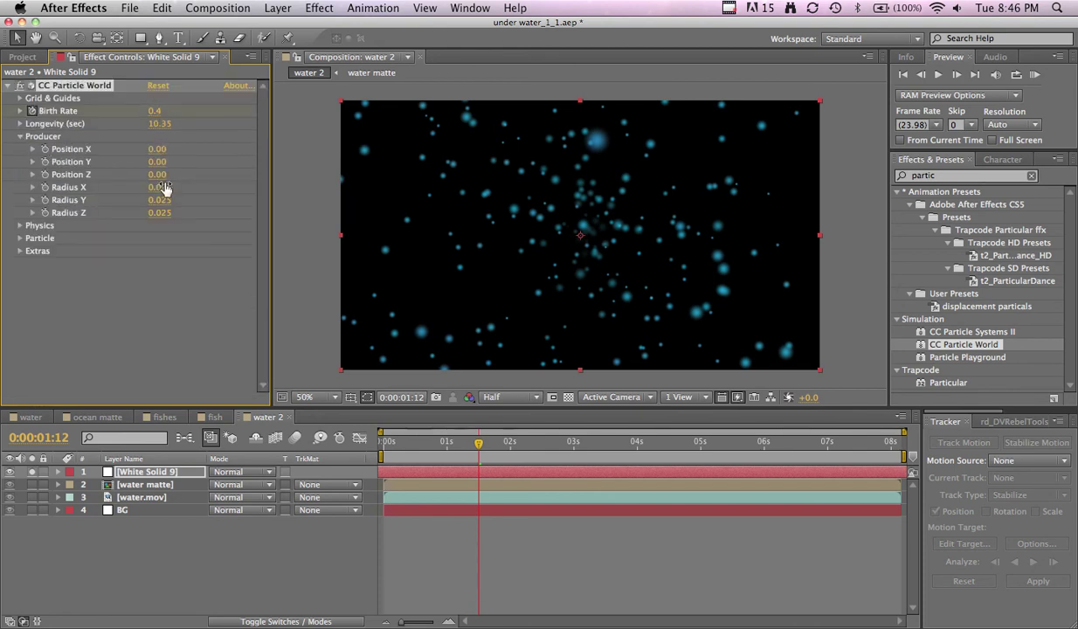
pyautogui.moveTo(161, 188); pyautogui.dragTo(212, 230)
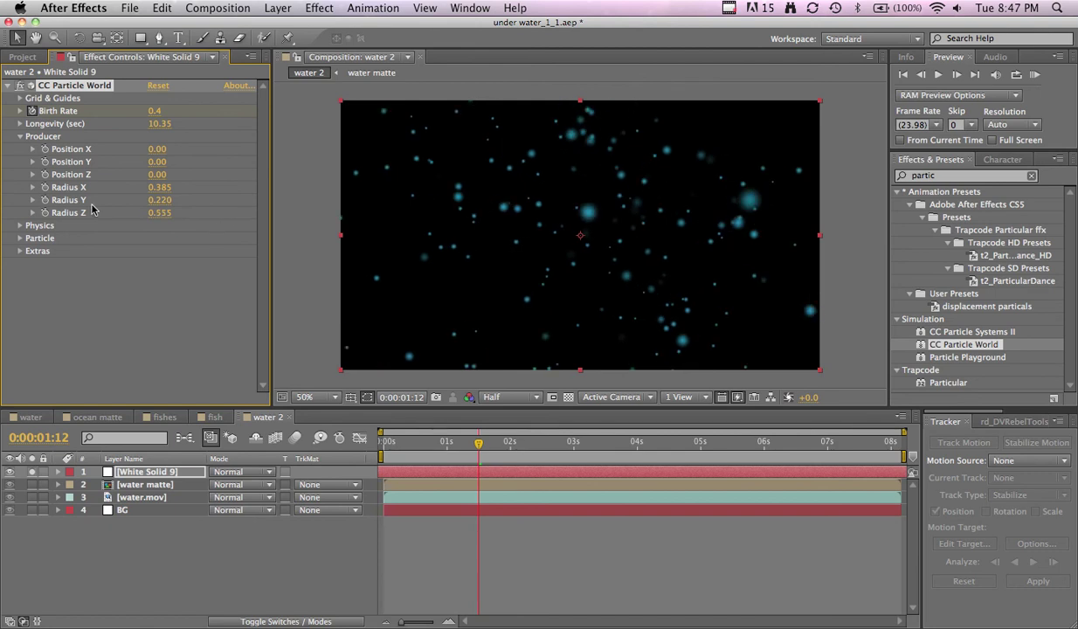
pyautogui.click(20, 137)
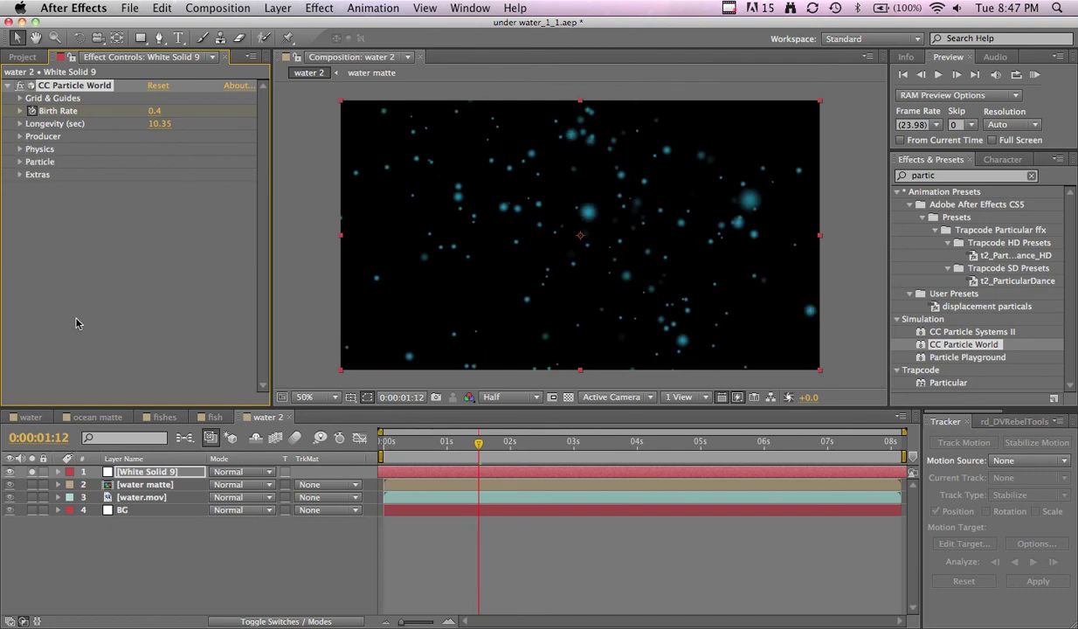
pyautogui.click(32, 471)
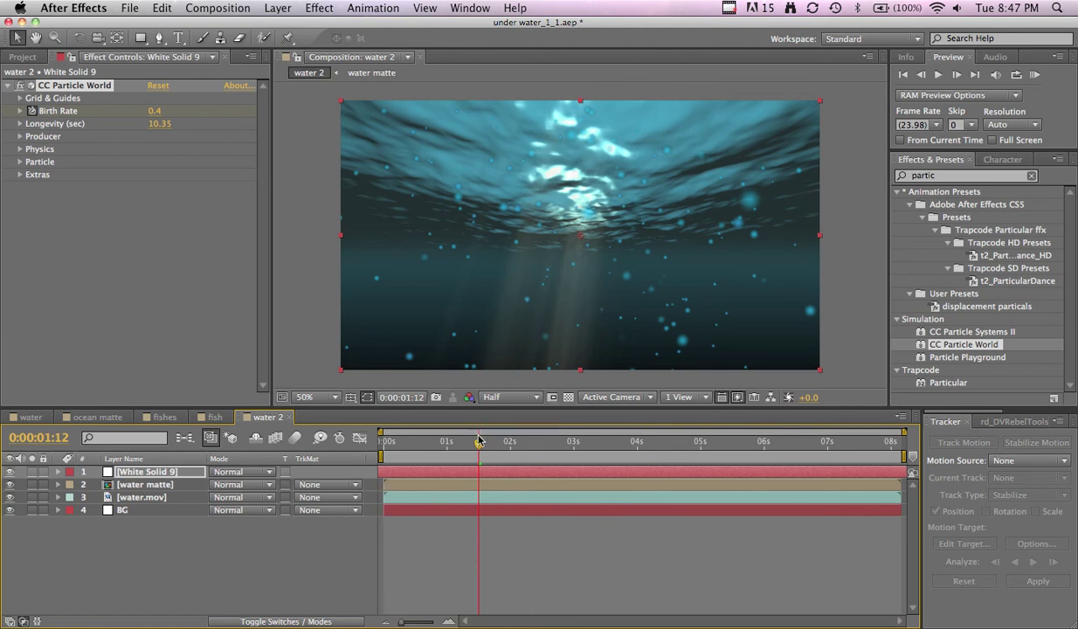
# Step: Rename White Solid 9 to 'particles' and move it below the water matte layer
pyautogui.moveTo(463, 446); pyautogui.dragTo(606, 450)
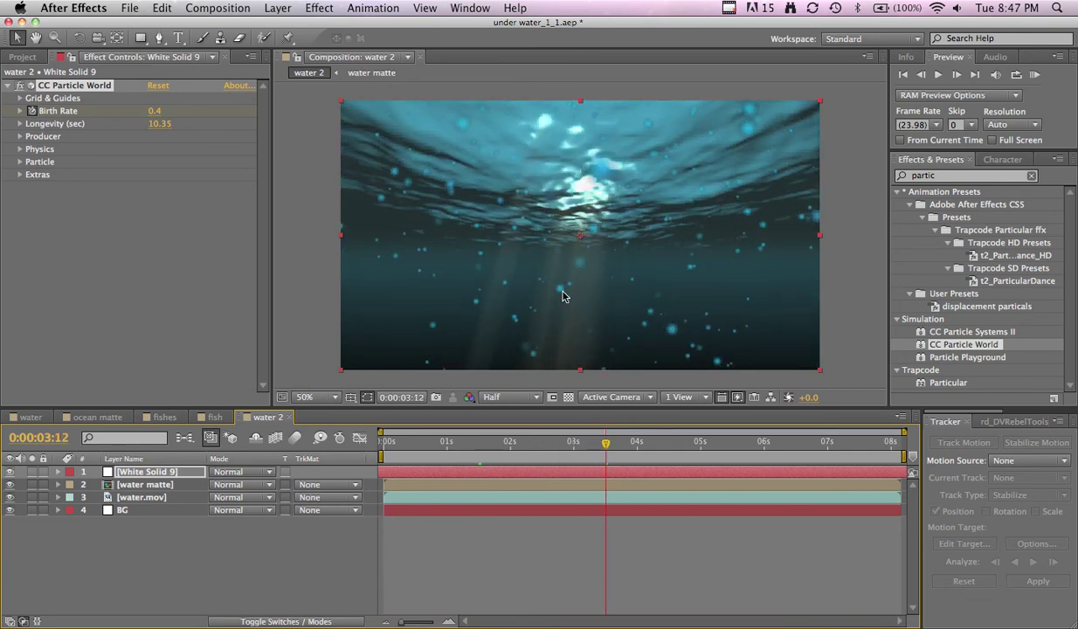
pyautogui.click(149, 473)
pyautogui.press('Return')
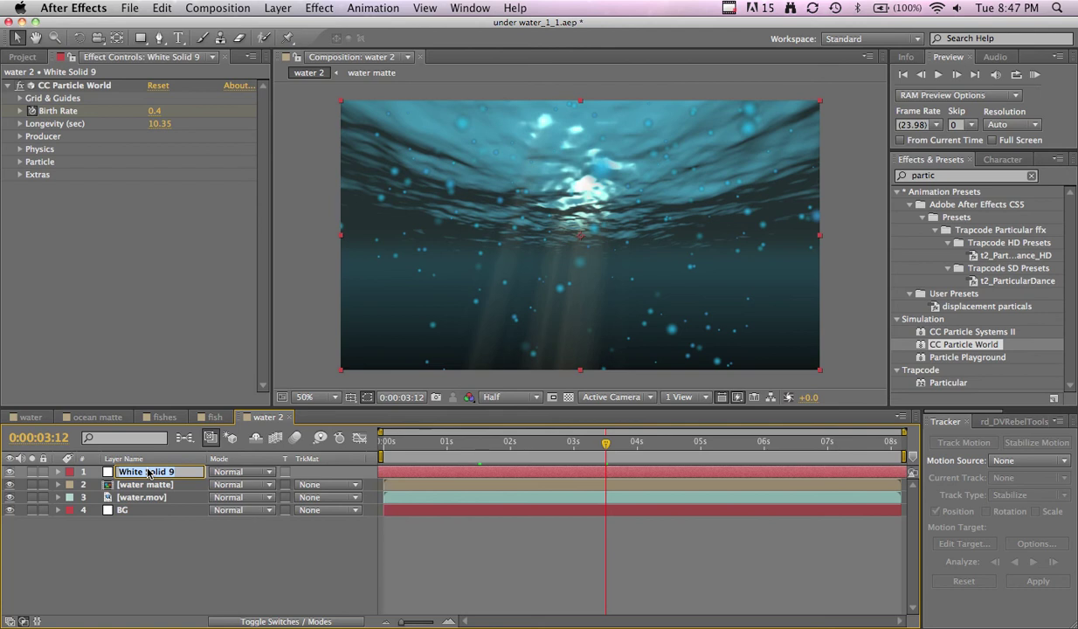
pyautogui.write('particl')
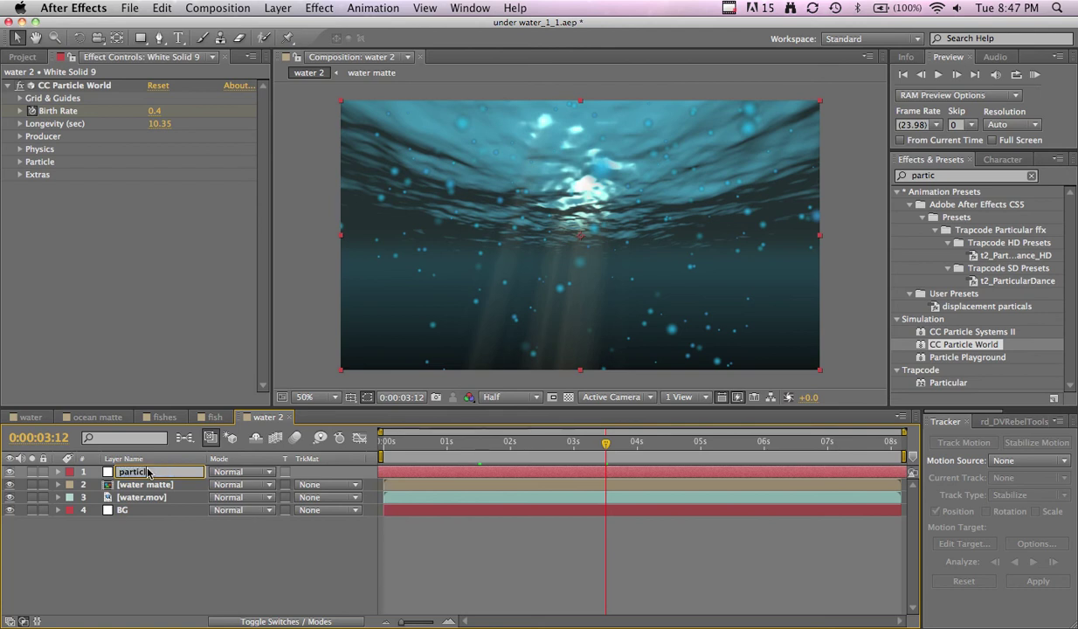
pyautogui.write('es')
pyautogui.press('Return')
pyautogui.moveTo(153, 472); pyautogui.dragTo(161, 500)
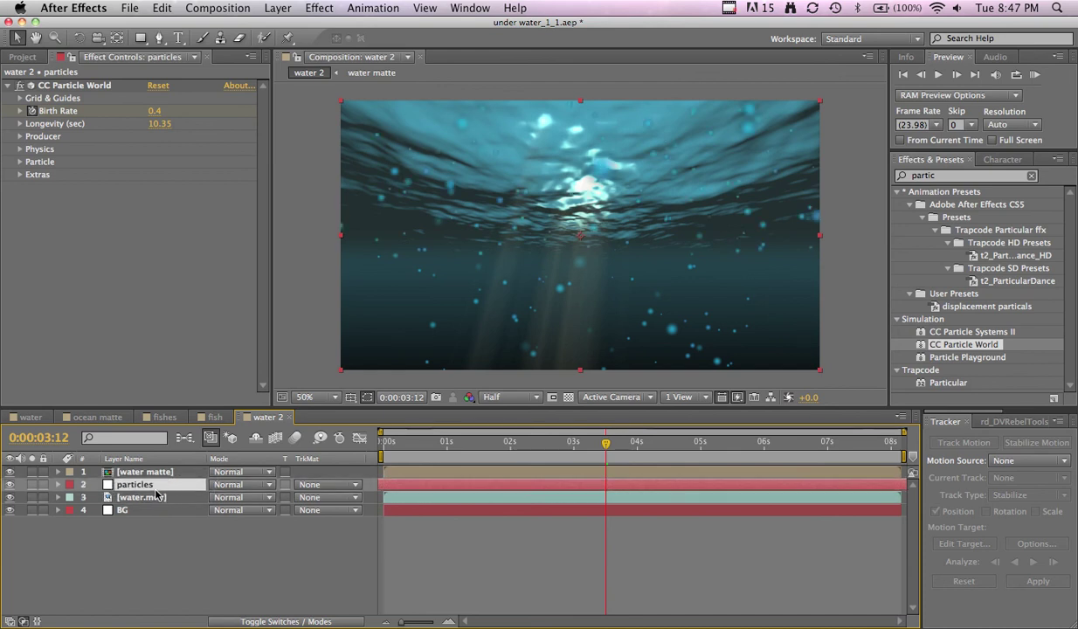
pyautogui.click(146, 473)
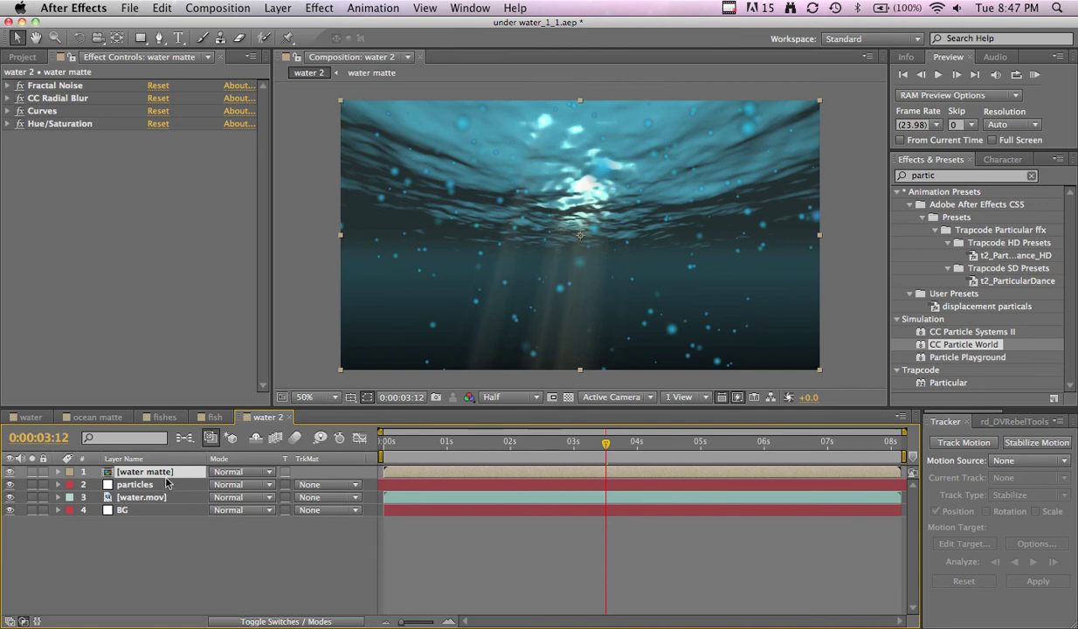
# Step: Rename the water matte layer 'Light rays 2' and duplicate it
pyautogui.press('Return')
pyautogui.write('Ligh')
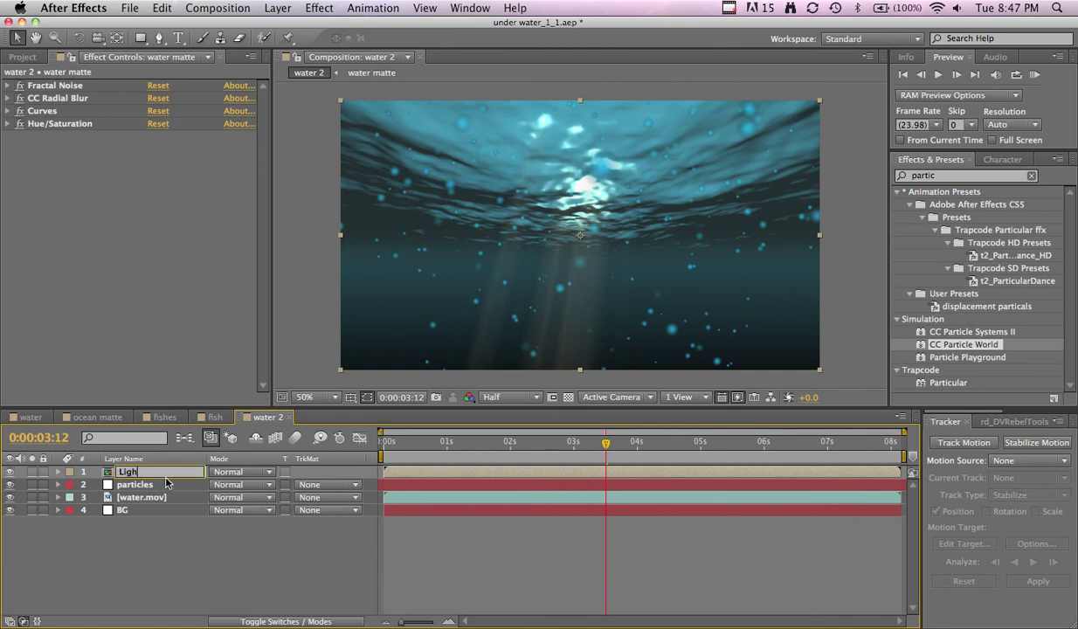
pyautogui.write('t rays')
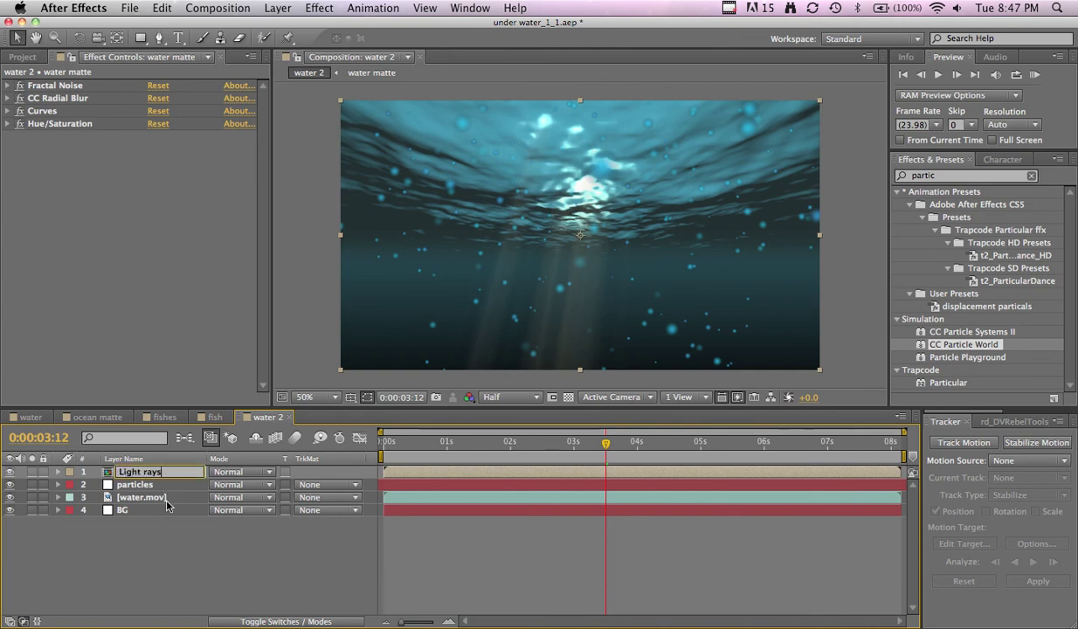
pyautogui.write(' 2')
pyautogui.press('Return')
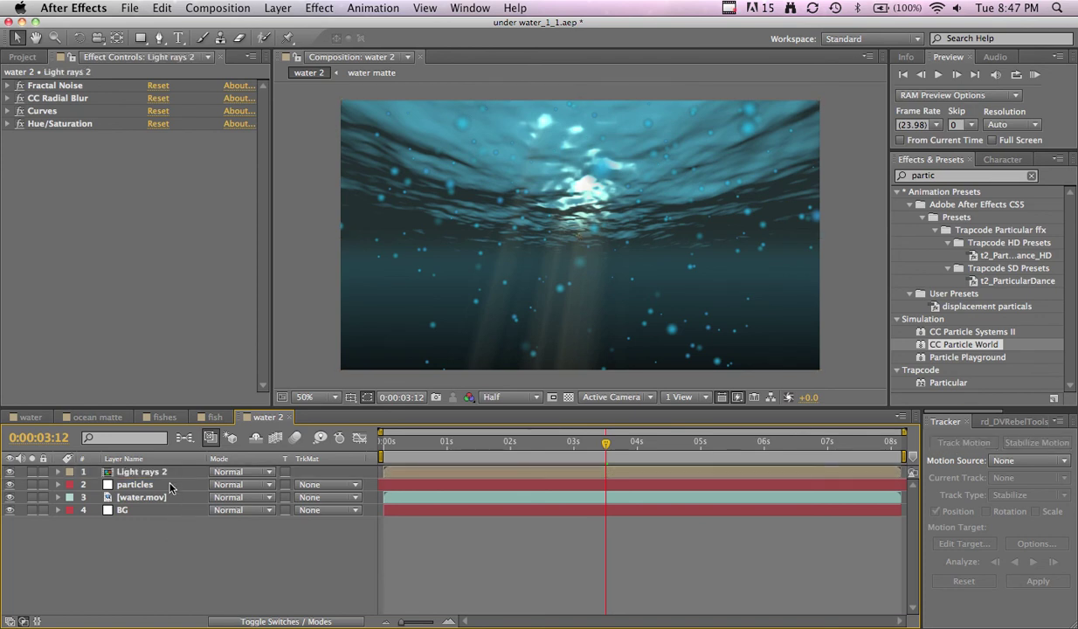
pyautogui.click(165, 487)
pyautogui.click(162, 476)
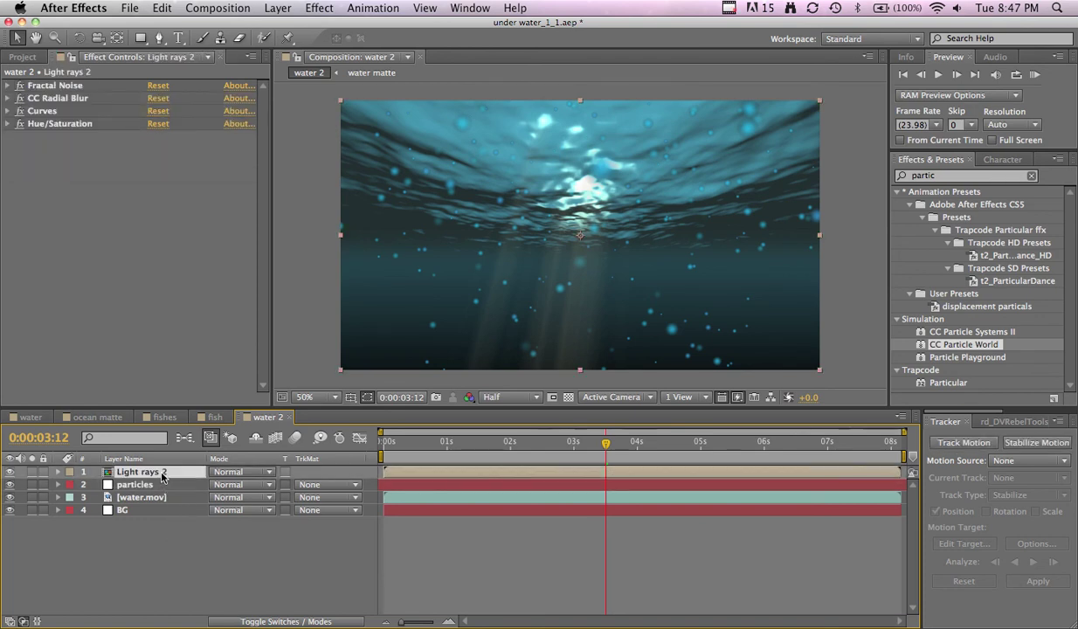
pyautogui.hotkey('ctrl', 'd')
# Step: Set the particles layer's track matte to Alpha Matte 'Light rays 2'
pyautogui.click(158, 487)
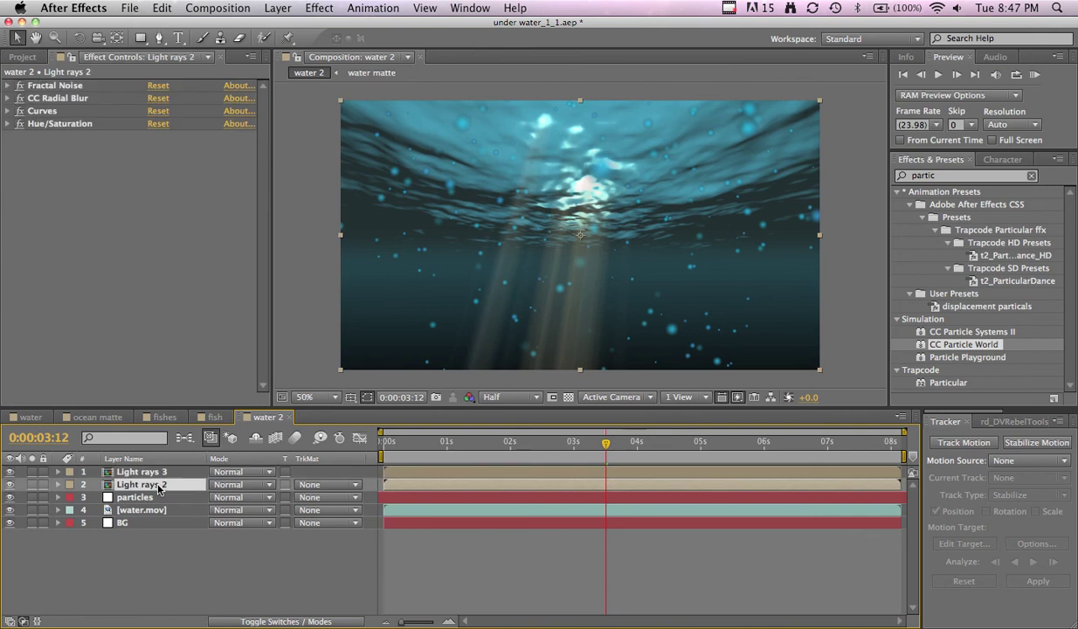
pyautogui.click(325, 497)
pyautogui.click(340, 549)
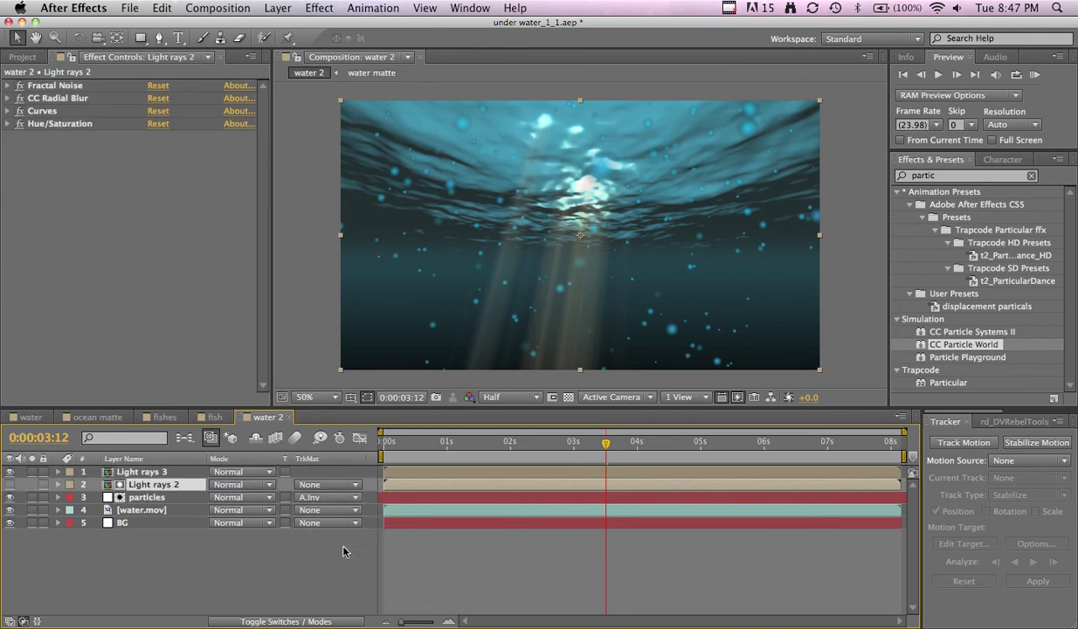
pyautogui.click(334, 498)
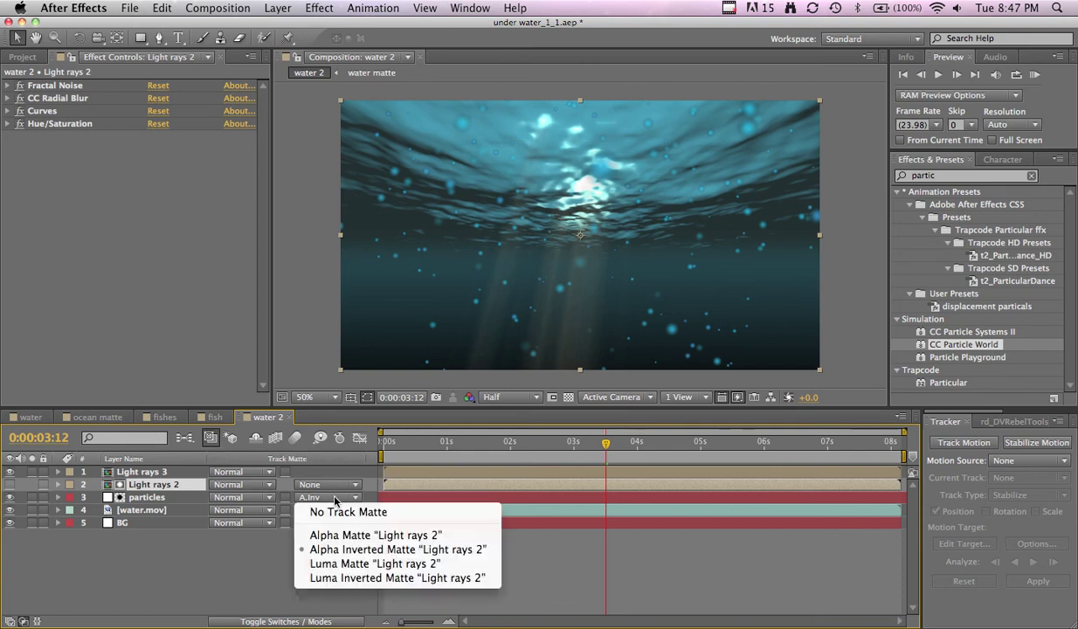
pyautogui.click(337, 535)
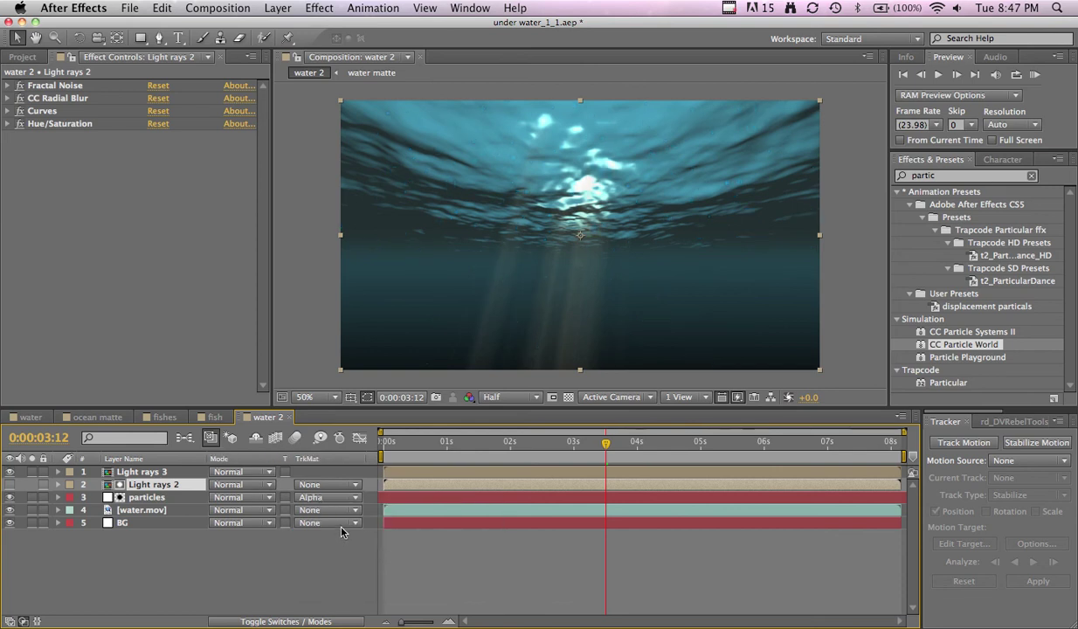
pyautogui.moveTo(503, 452); pyautogui.dragTo(574, 450)
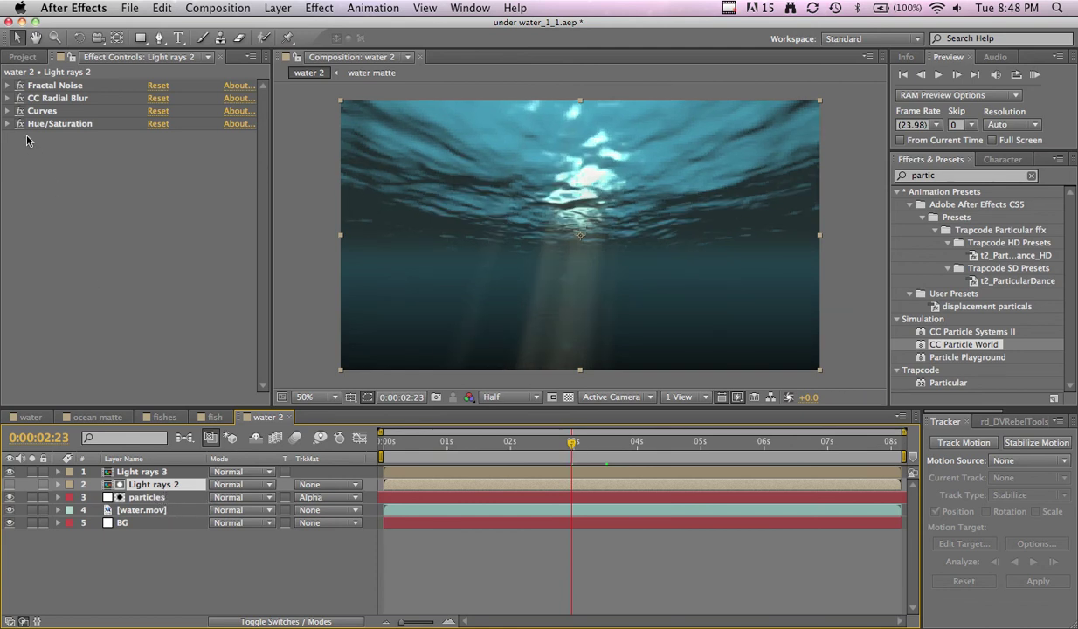
# Step: Name the matte layer 'Light rays 2 matte' and the top copy 'Light rays 2'
pyautogui.press('Return')
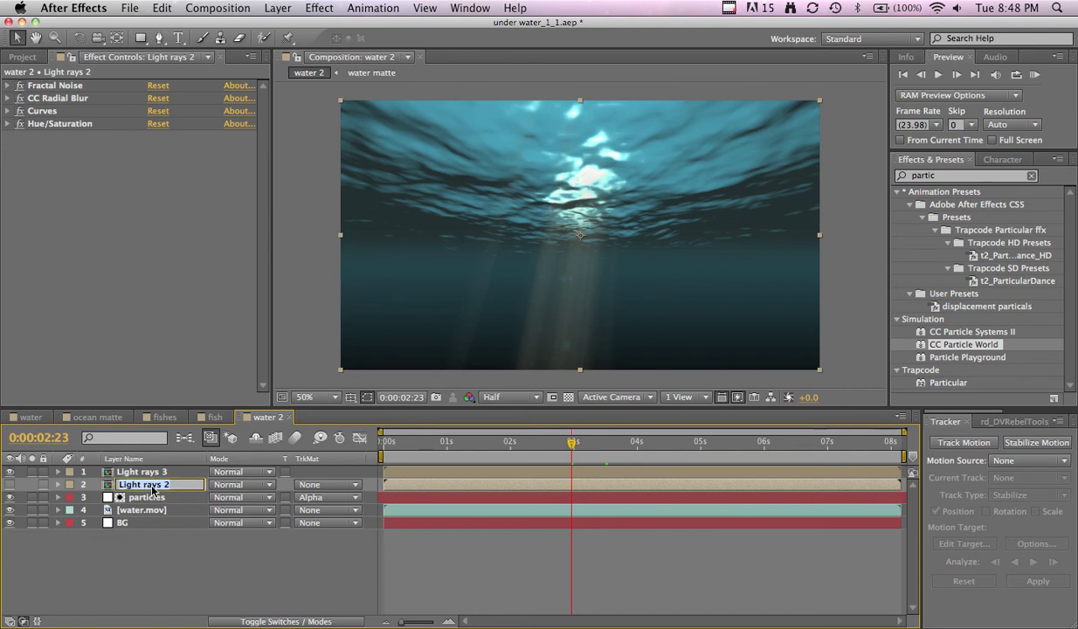
pyautogui.write('Light rays')
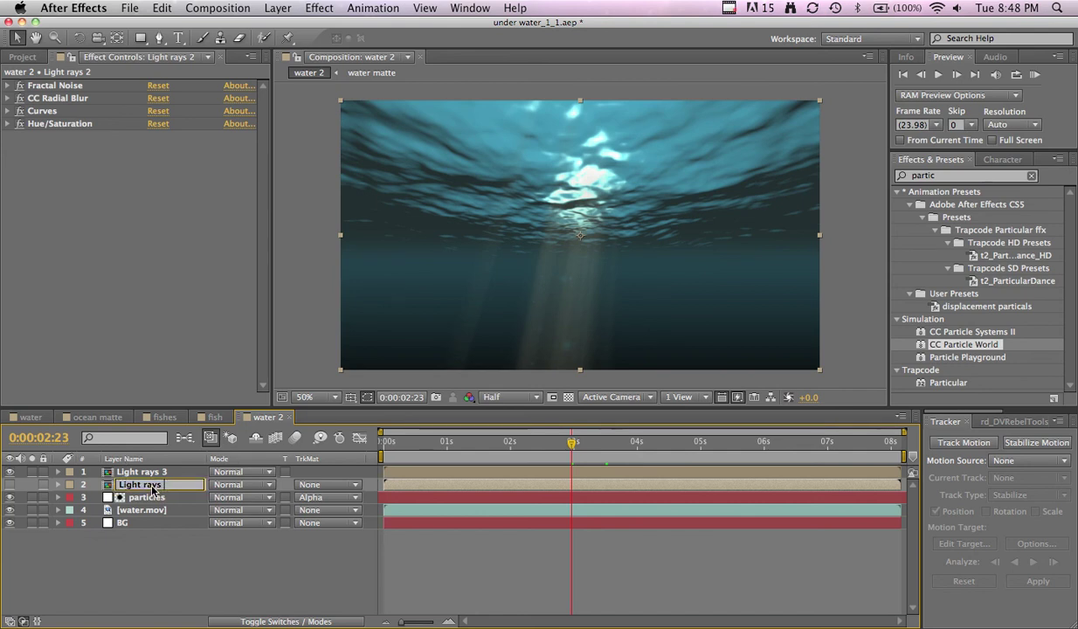
pyautogui.write(' 2 matte')
pyautogui.click(155, 475)
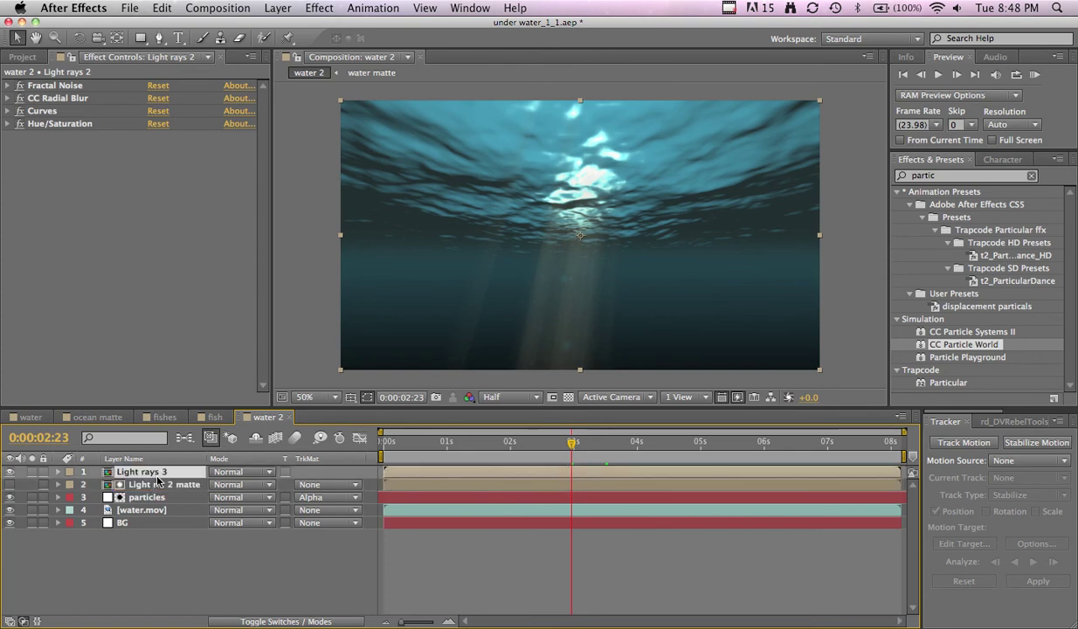
pyautogui.press('Return')
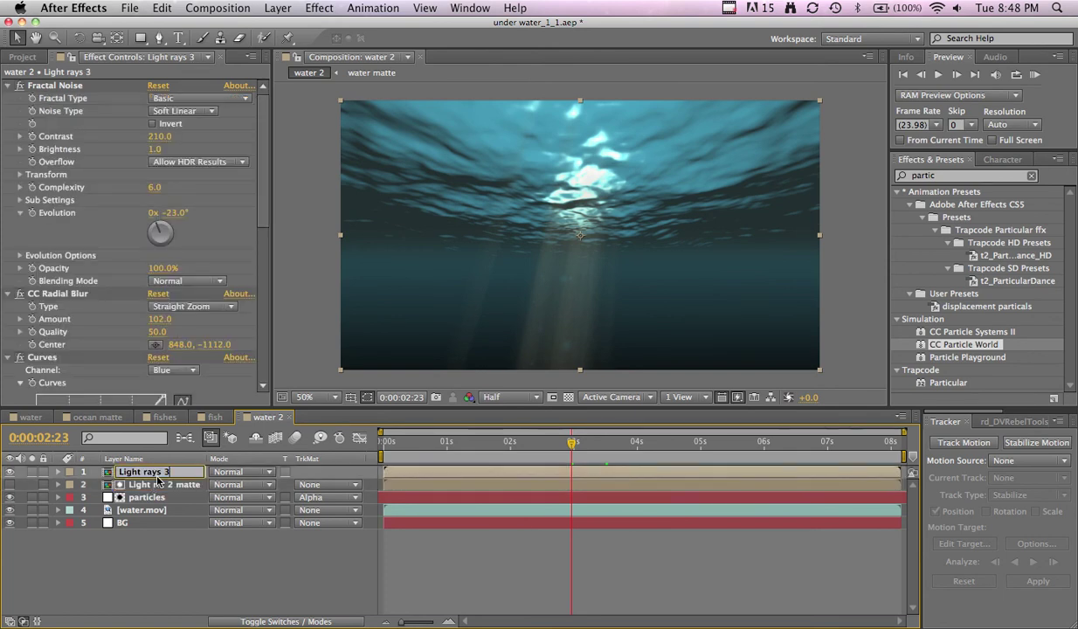
pyautogui.press('Return')
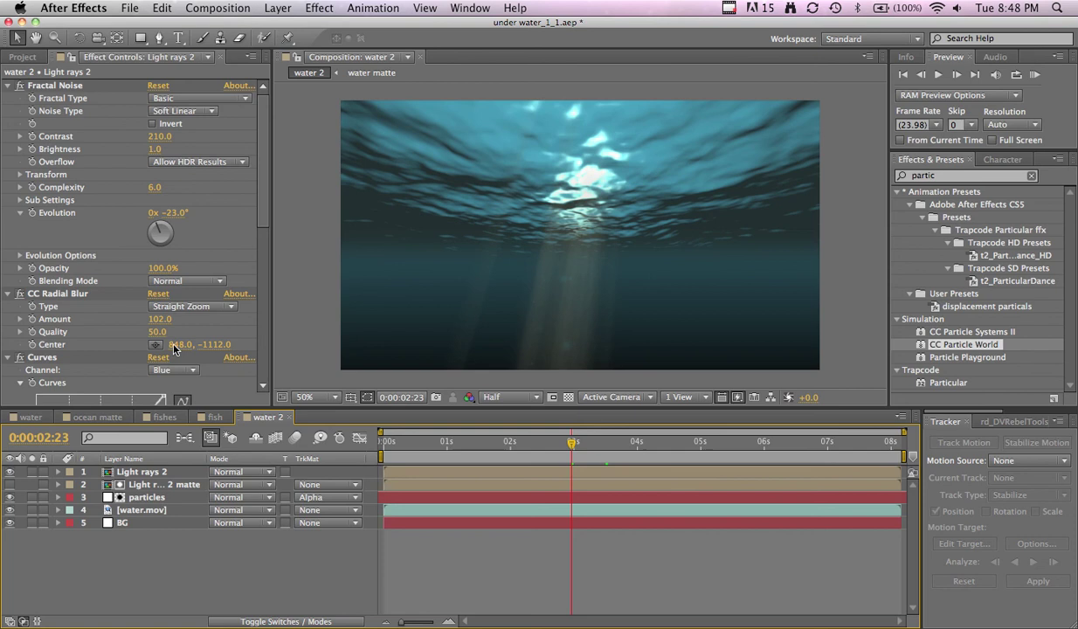
# Step: Switch the matte layer's Curves to the Alpha channel and bend the curve steeply upward
pyautogui.click(154, 485)
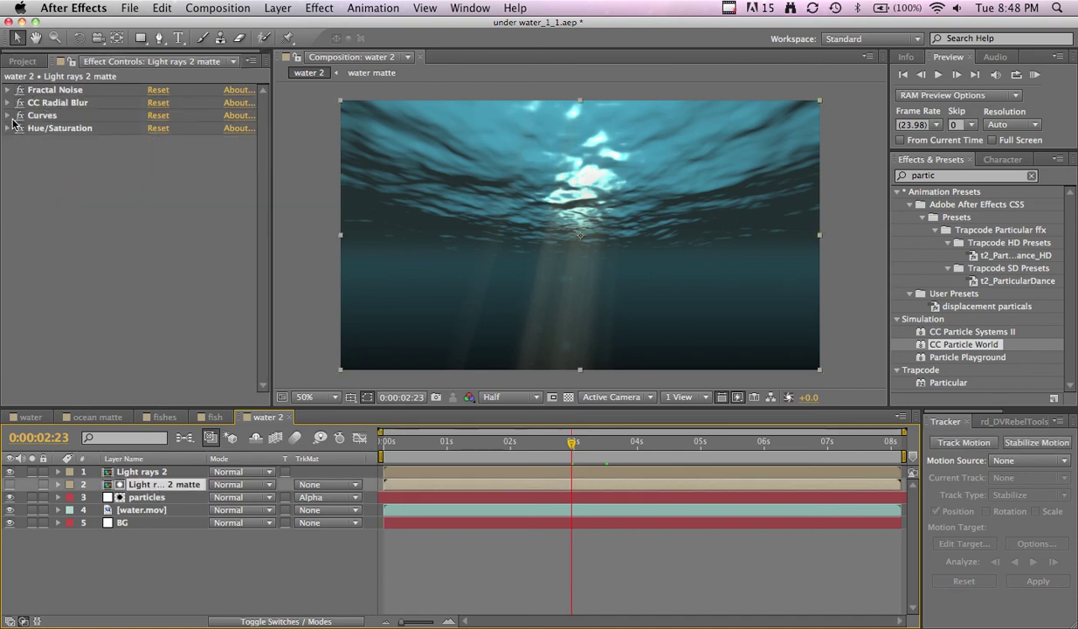
pyautogui.click(8, 116)
pyautogui.click(177, 128)
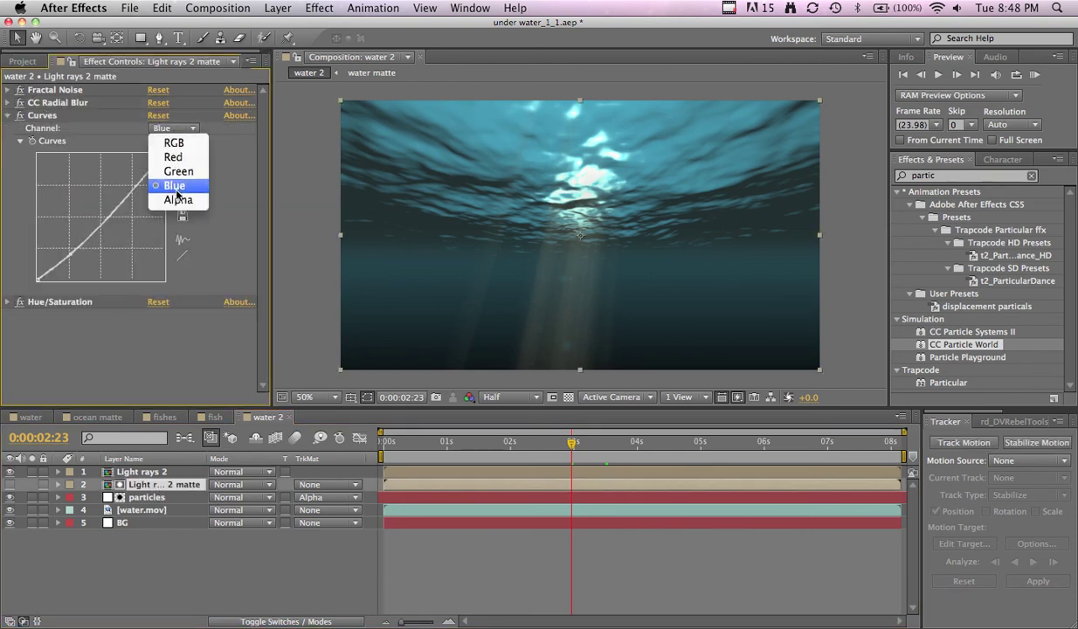
pyautogui.click(180, 203)
pyautogui.moveTo(101, 217); pyautogui.dragTo(49, 209)
pyautogui.moveTo(571, 443); pyautogui.dragTo(511, 452)
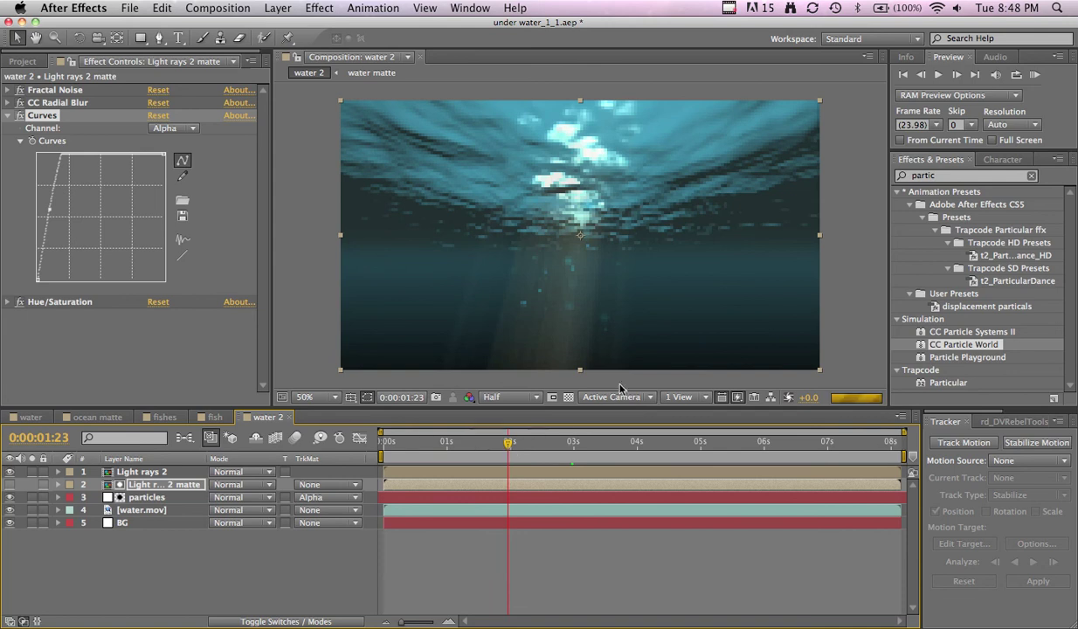
# Step: In CC Particle World, set Birth Size to 0.150 and Death Size to 0.160
pyautogui.click(143, 499)
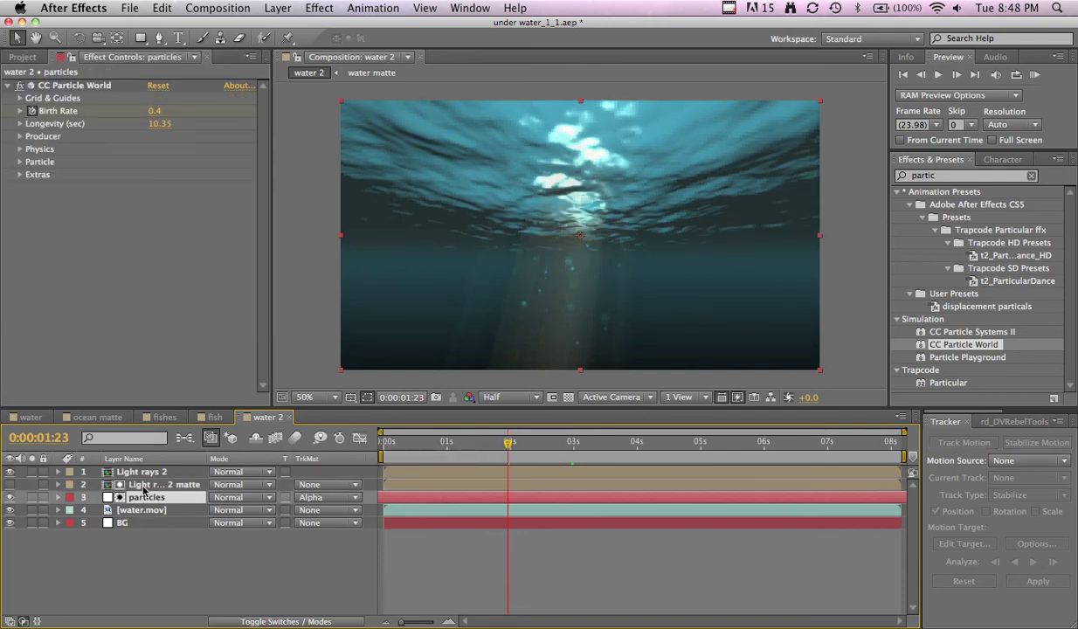
pyautogui.click(21, 156)
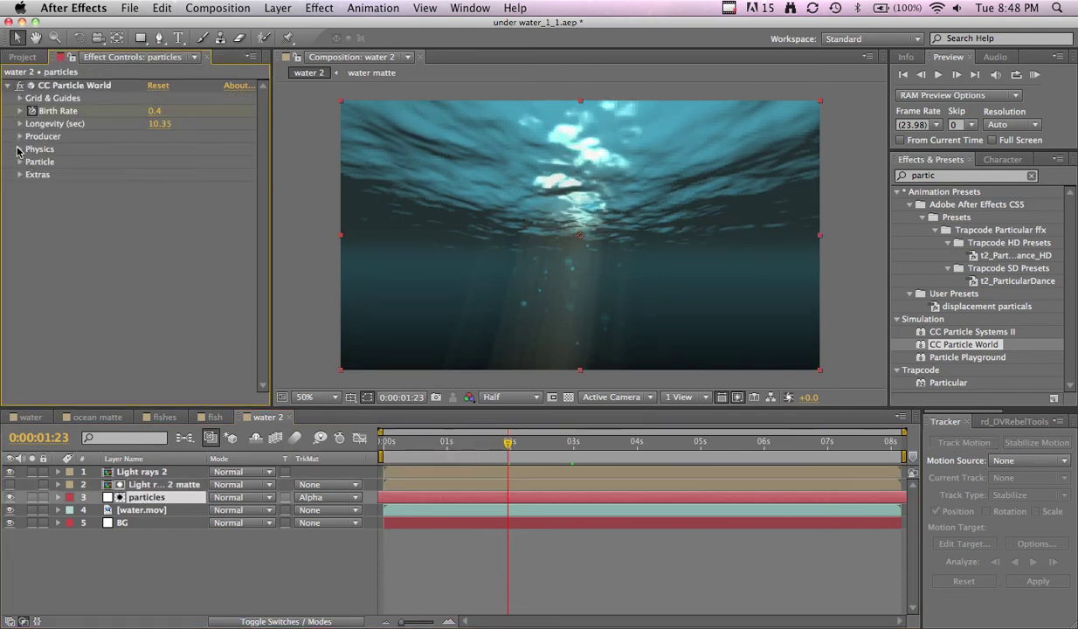
pyautogui.click(20, 161)
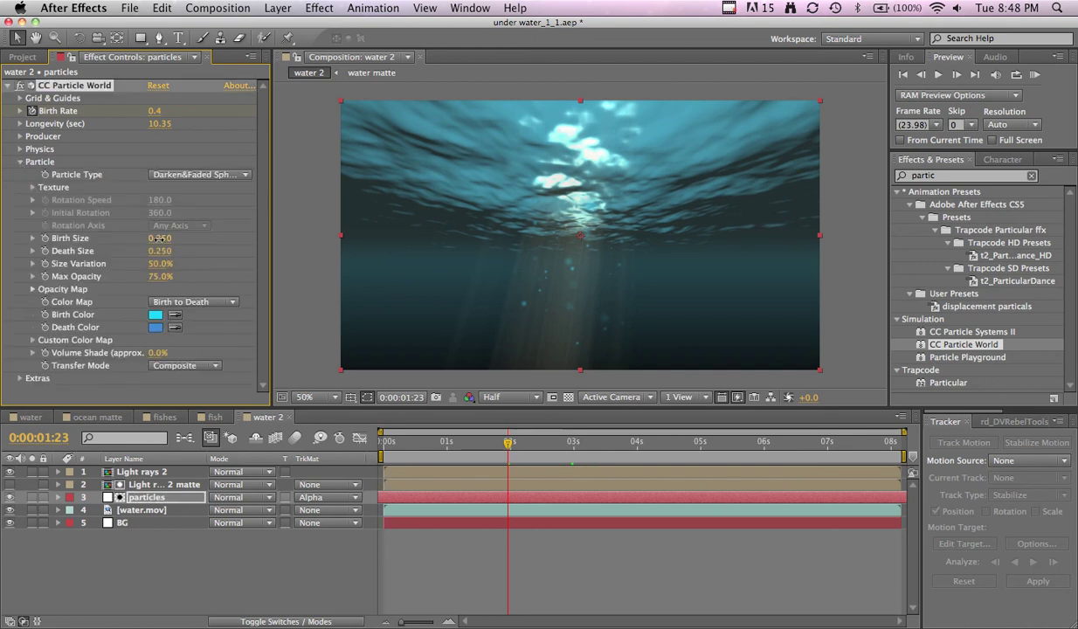
pyautogui.moveTo(160, 238); pyautogui.dragTo(153, 237)
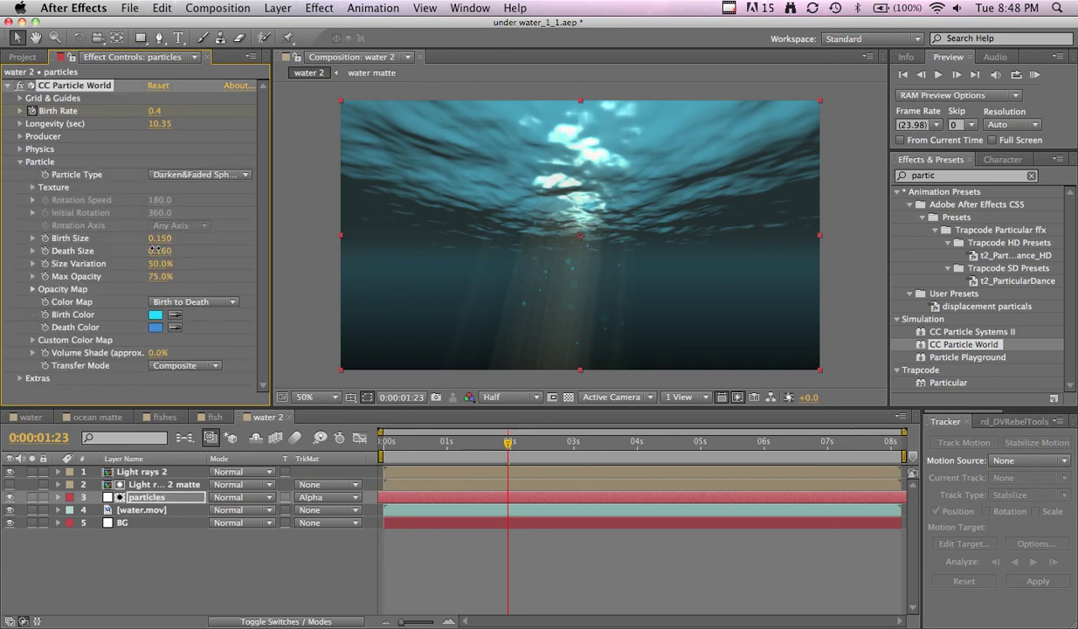
pyautogui.moveTo(448, 441); pyautogui.dragTo(511, 445)
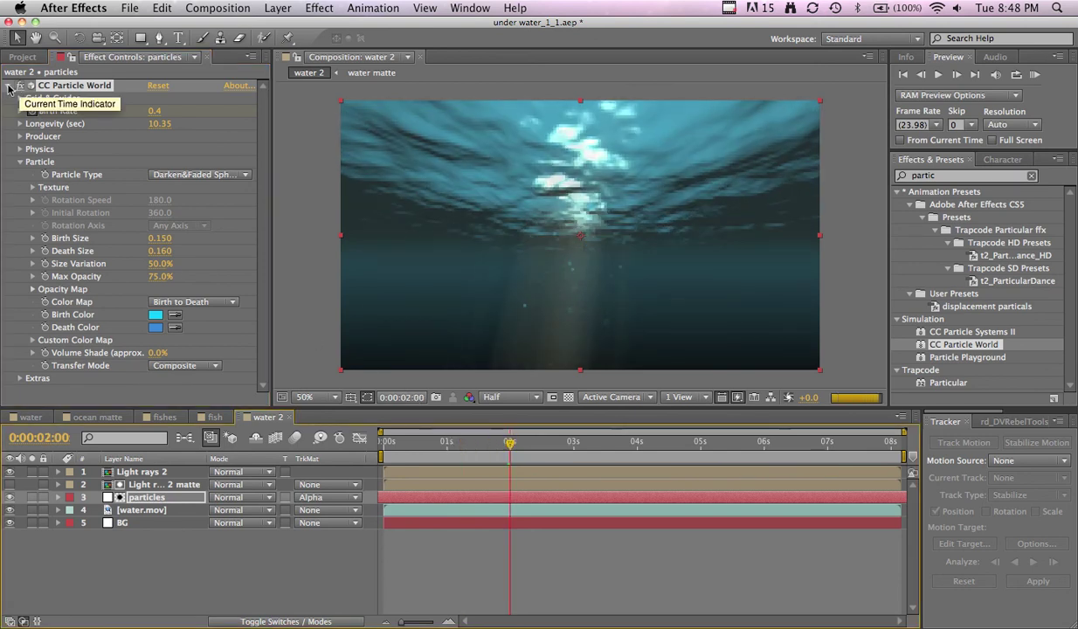
pyautogui.click(7, 84)
# Step: Add Fast Blur at Blurriness 3.0 to the particles layer and preview the composition
pyautogui.click(951, 178)
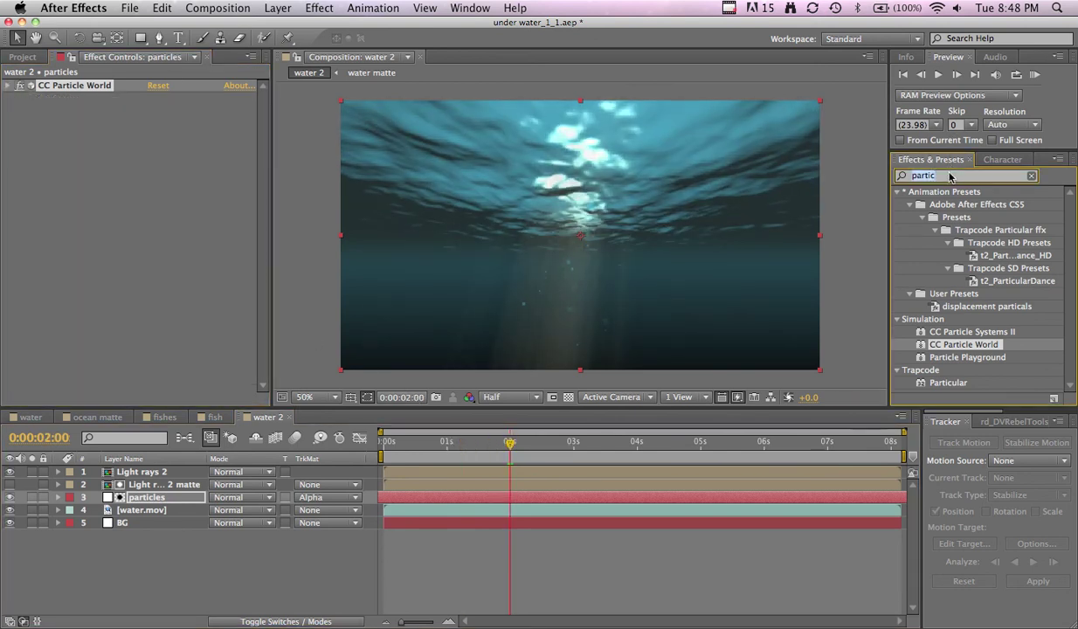
pyautogui.write('fast b')
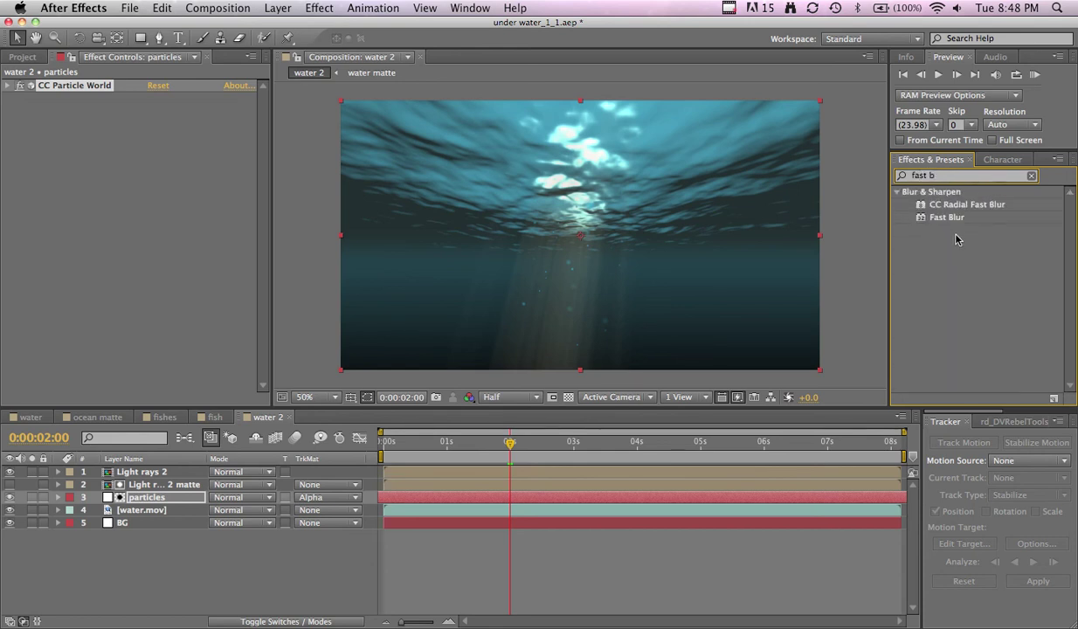
pyautogui.doubleClick(947, 218)
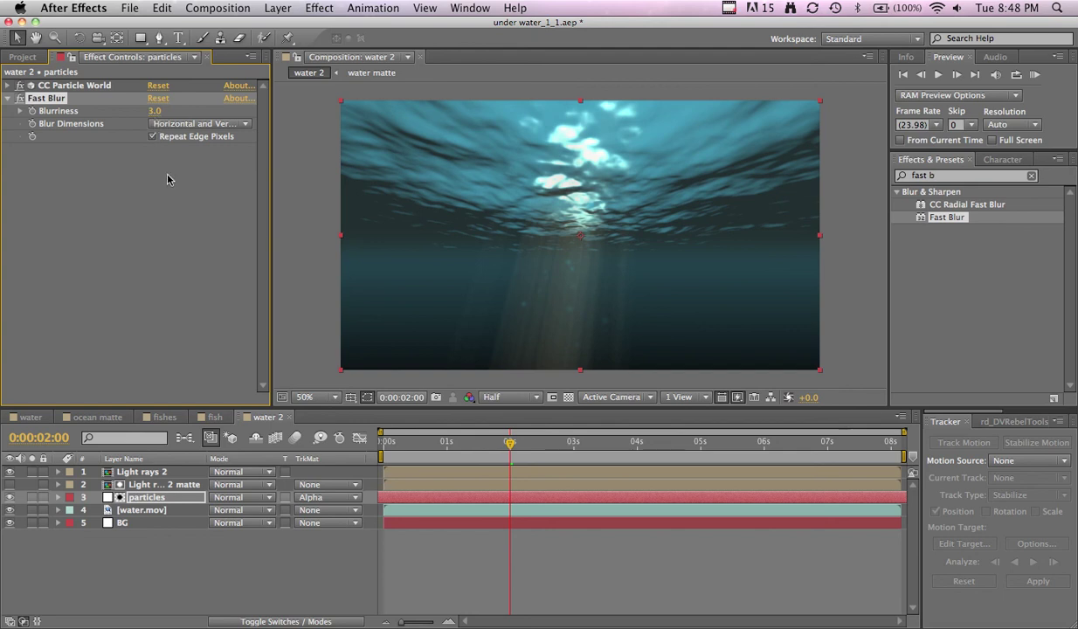
pyautogui.moveTo(510, 443); pyautogui.dragTo(607, 458)
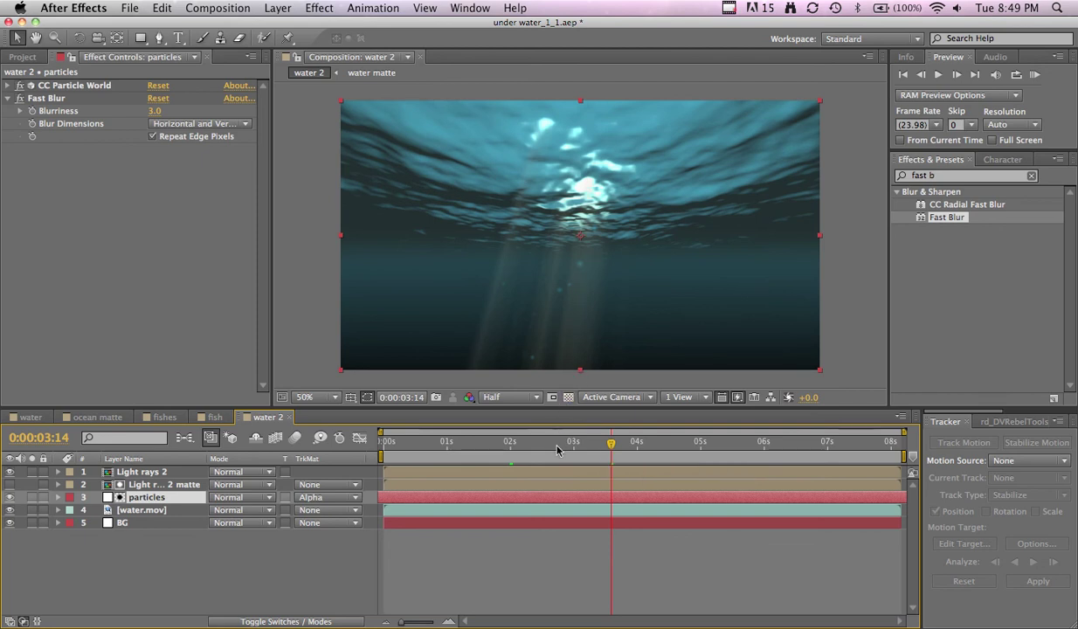
pyautogui.moveTo(558, 450); pyautogui.dragTo(540, 373)
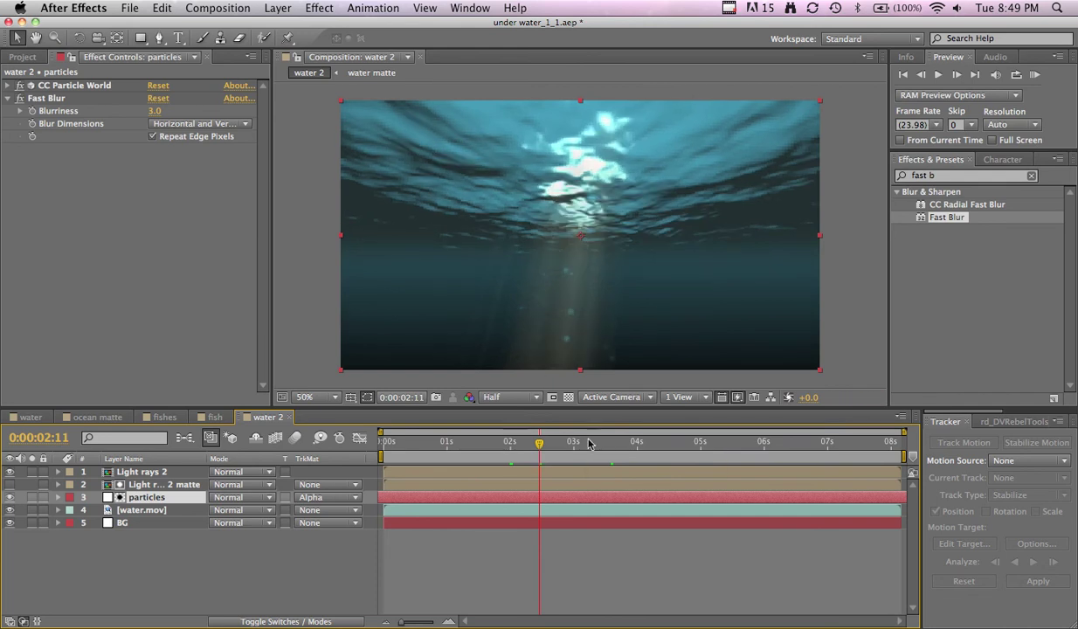
pyautogui.press('space')
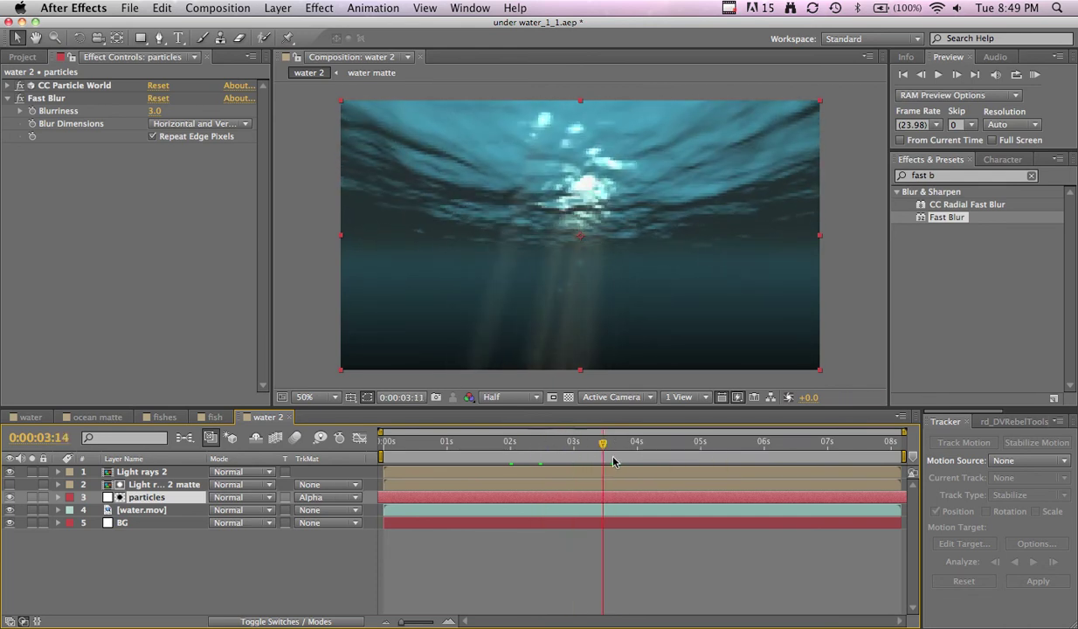